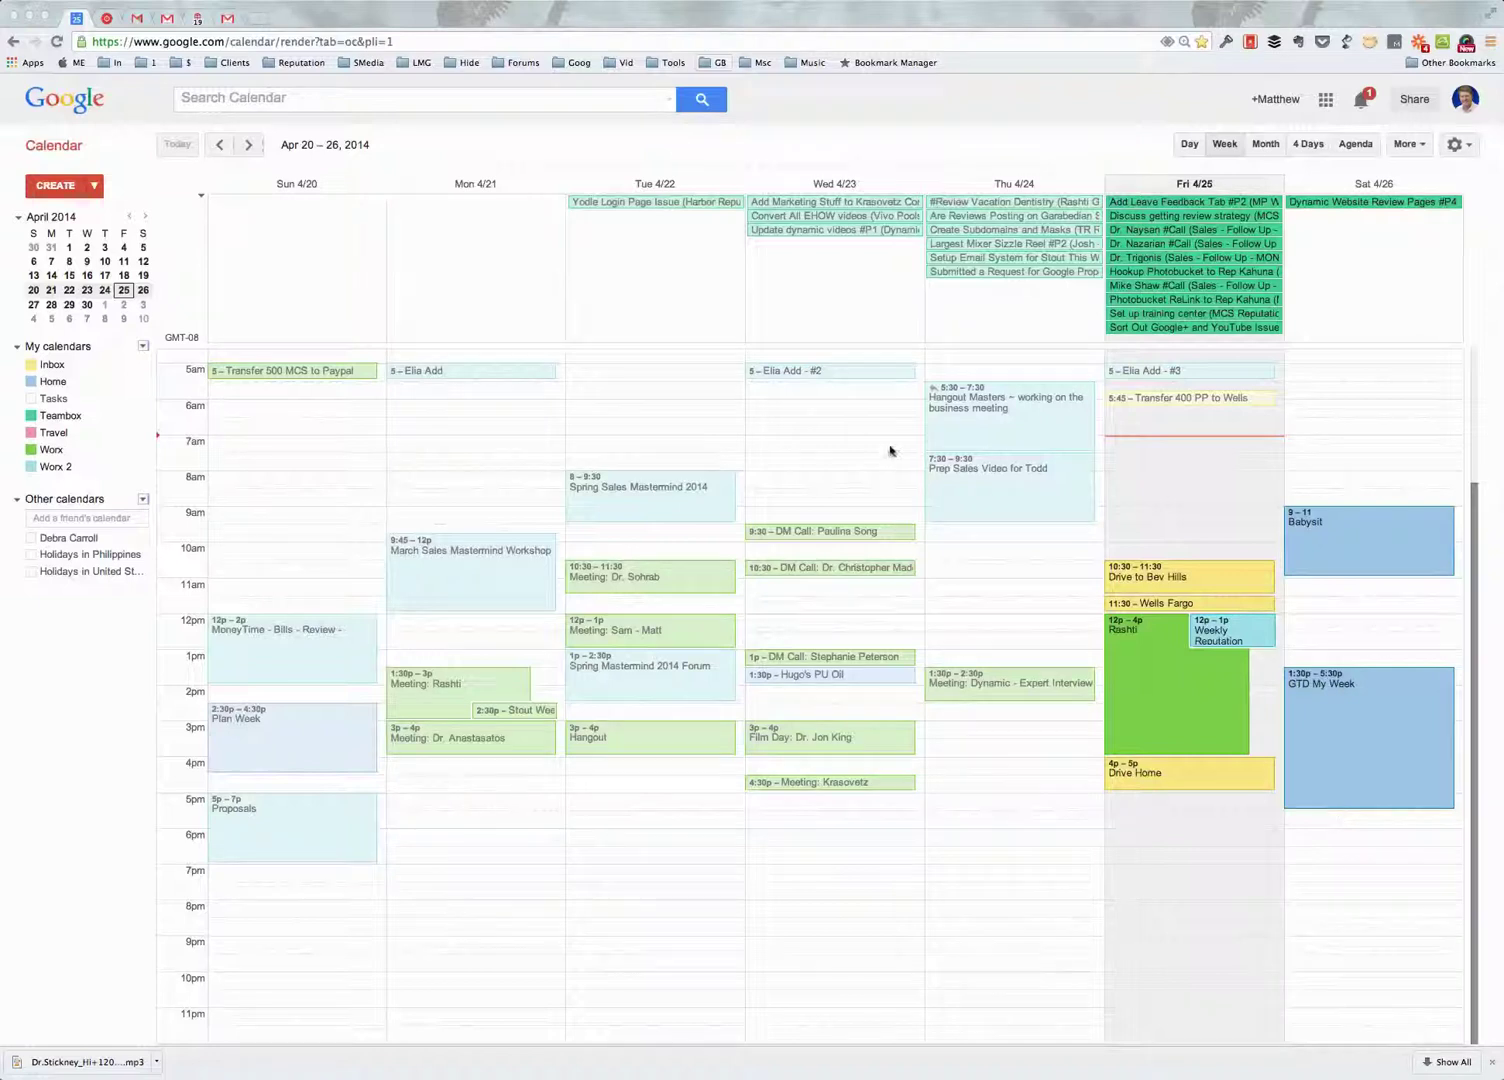
Step: Go to redbooth.com/a/#!/projects in a new browser tab
key("super+t")
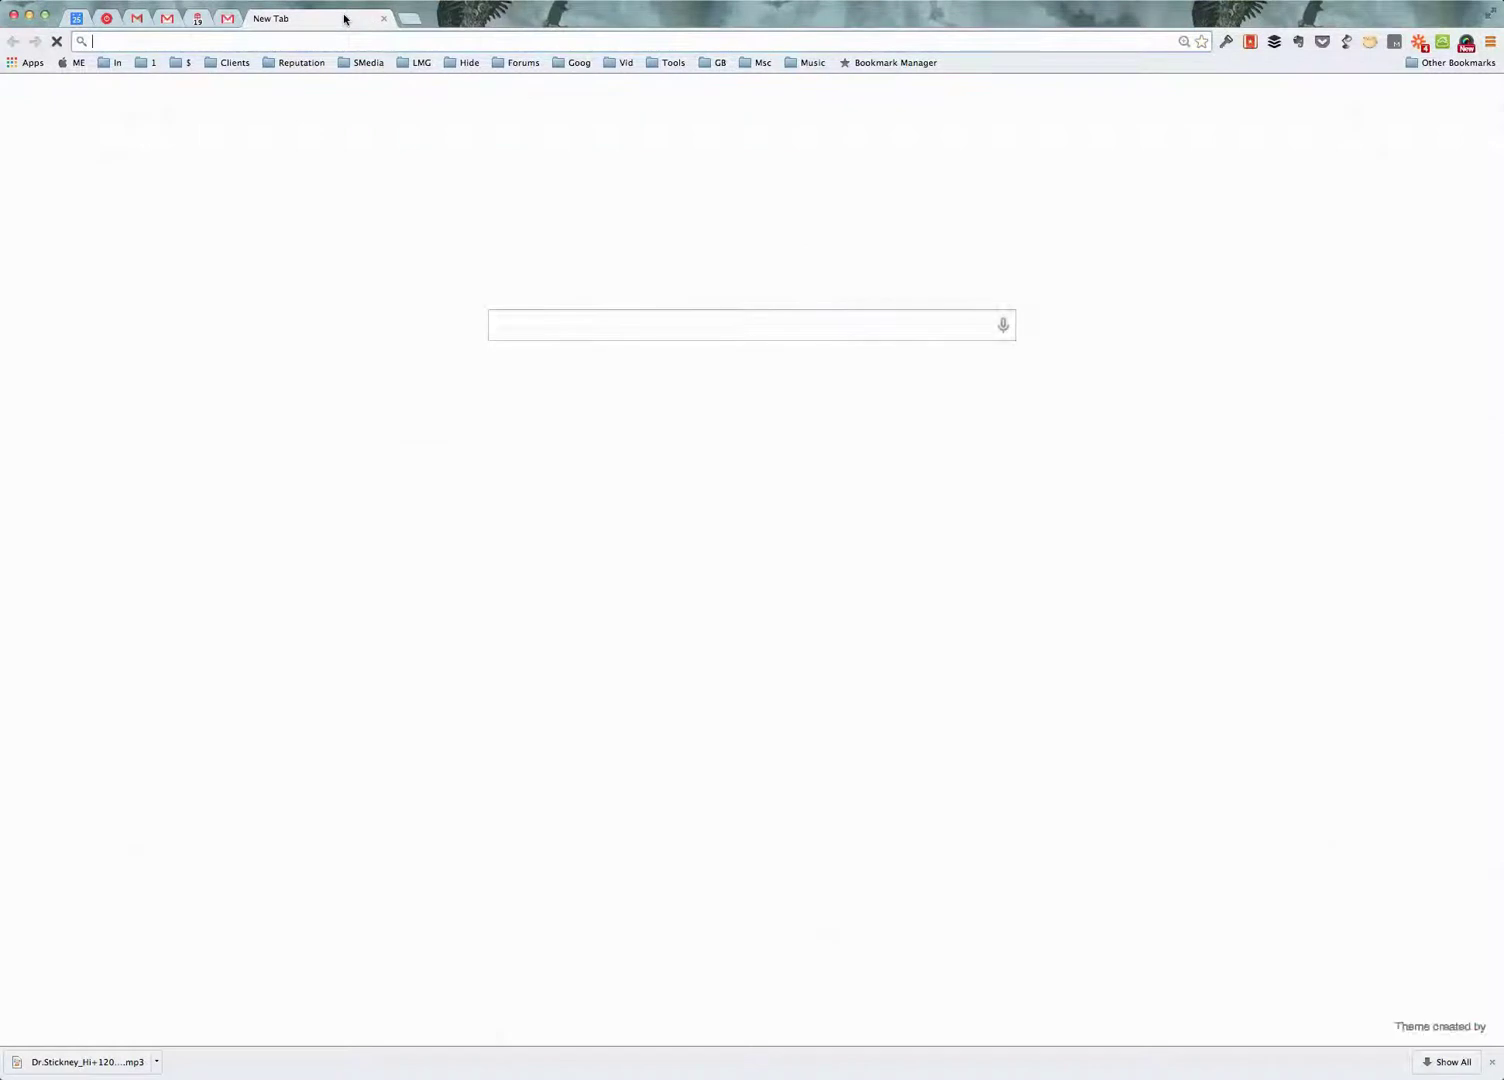
type("redbooth.com/a/#!/projects")
key("Return")
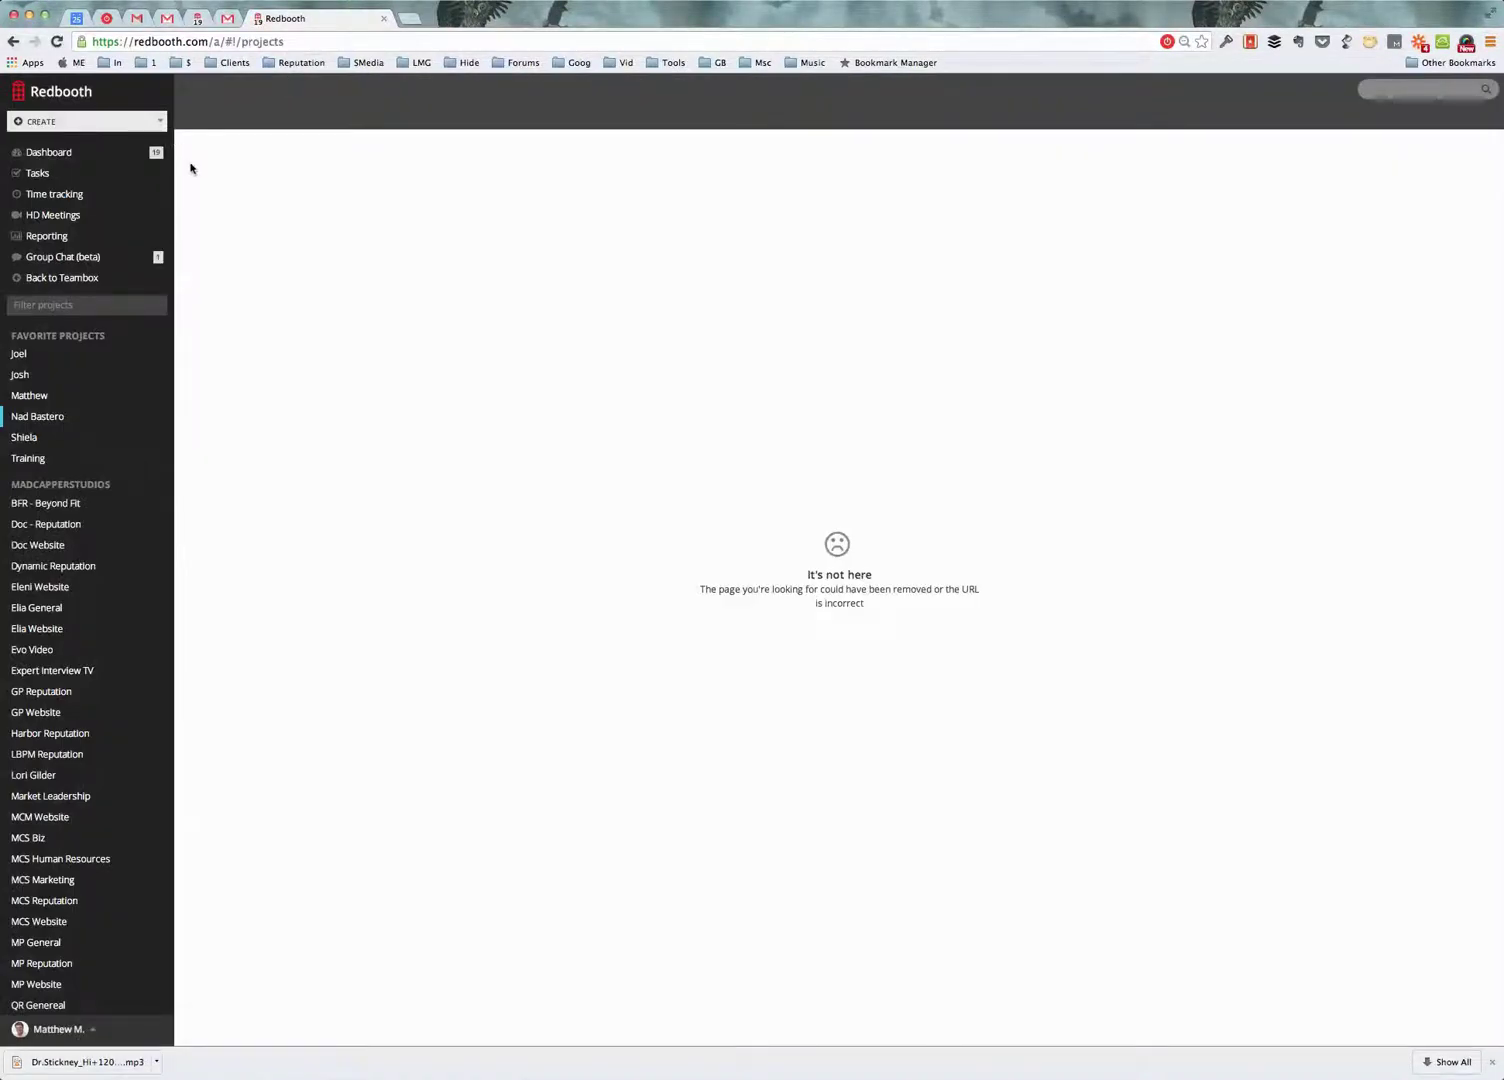
Step: Zoom the Redbooth page in for easier reading
key("super+plus")
key("super+plus")
key("super+plus")
key("super+plus")
key("super+plus")
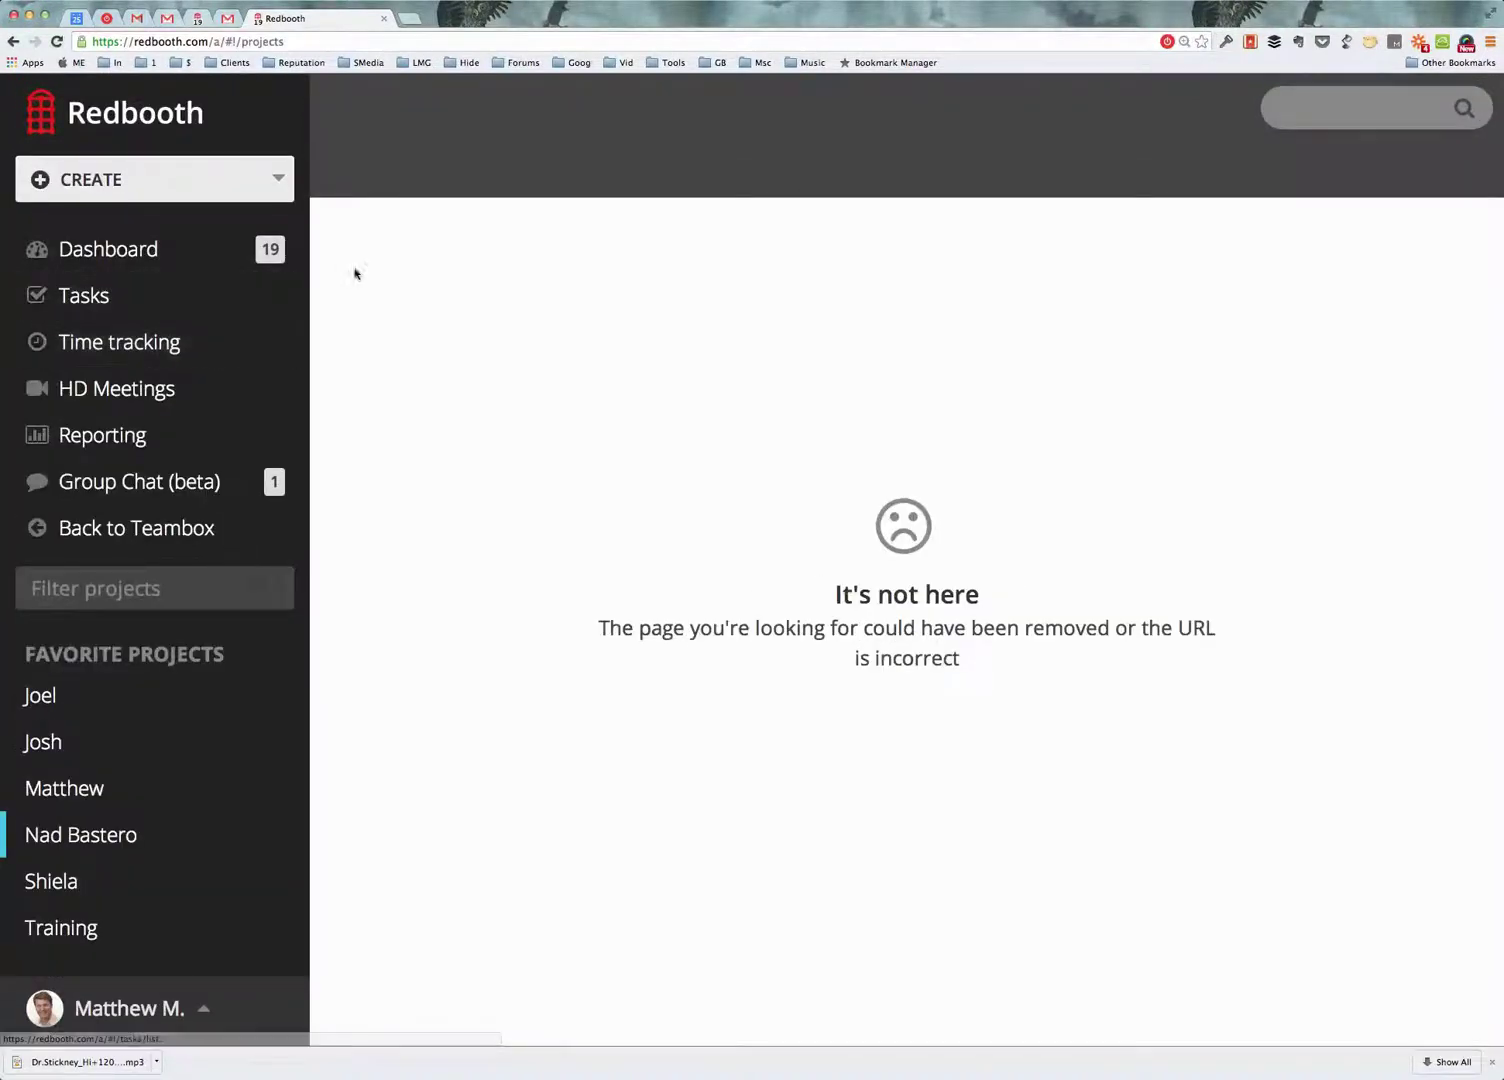
scroll(247, 335, "down", 5)
scroll(247, 335, "up", 1)
scroll(243, 337, "up", 1)
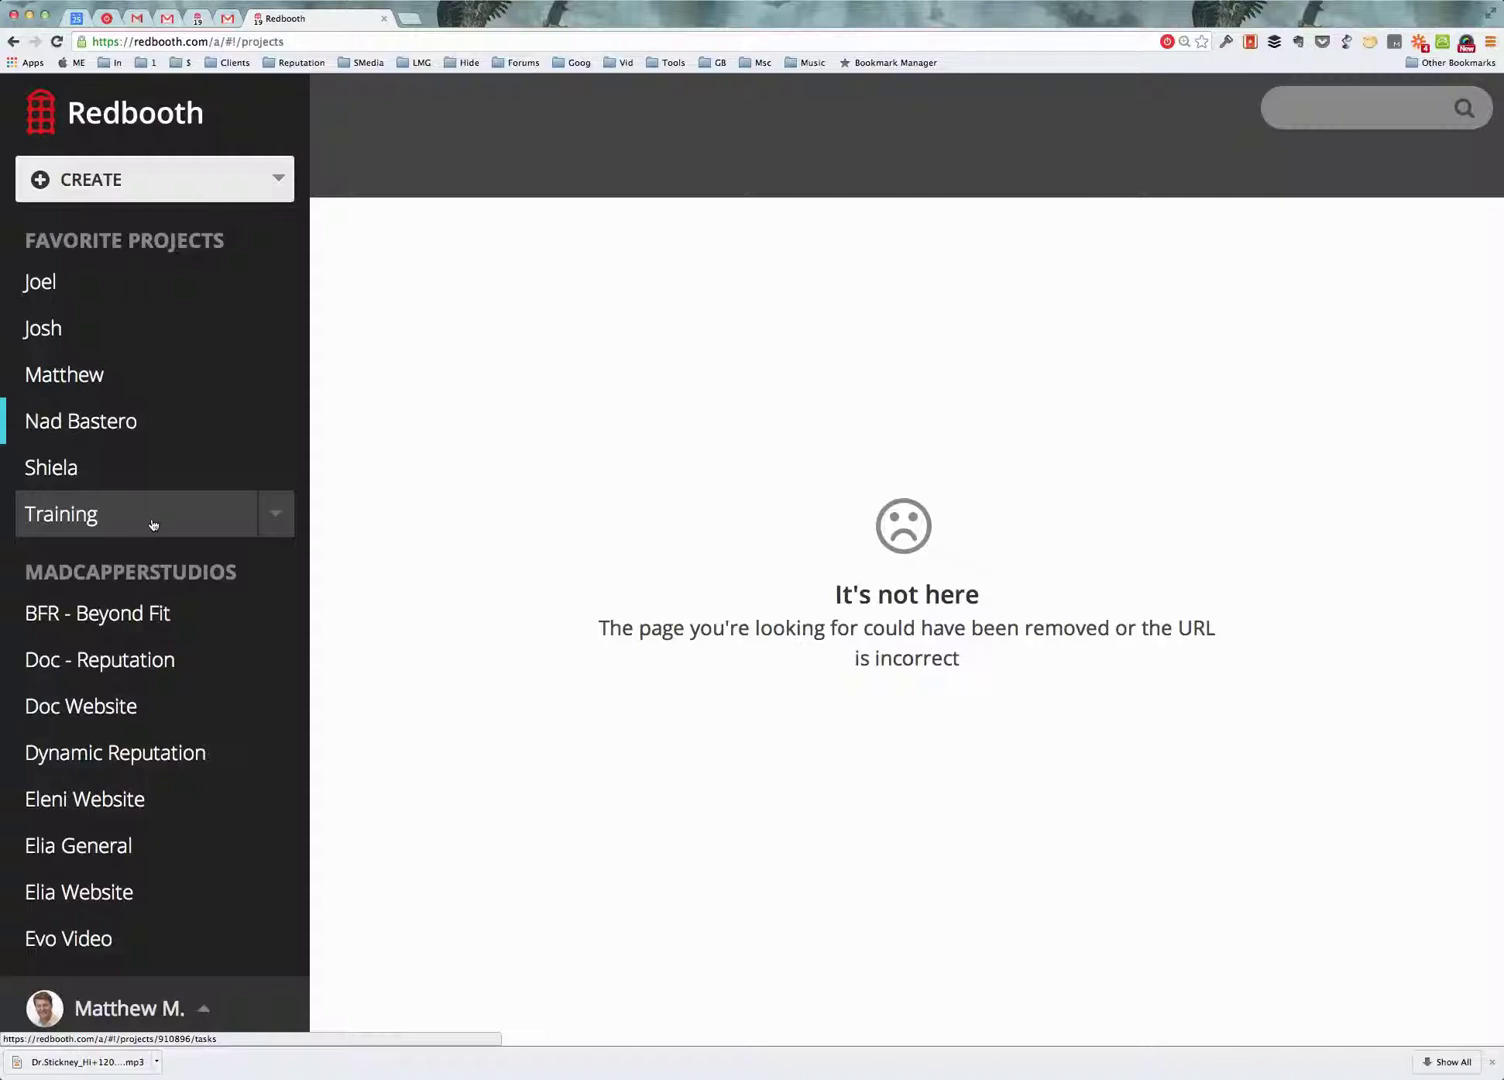
scroll(153, 525, "down", 1)
scroll(152, 520, "down", 3)
scroll(152, 524, "down", 1)
scroll(148, 473, "down", 5)
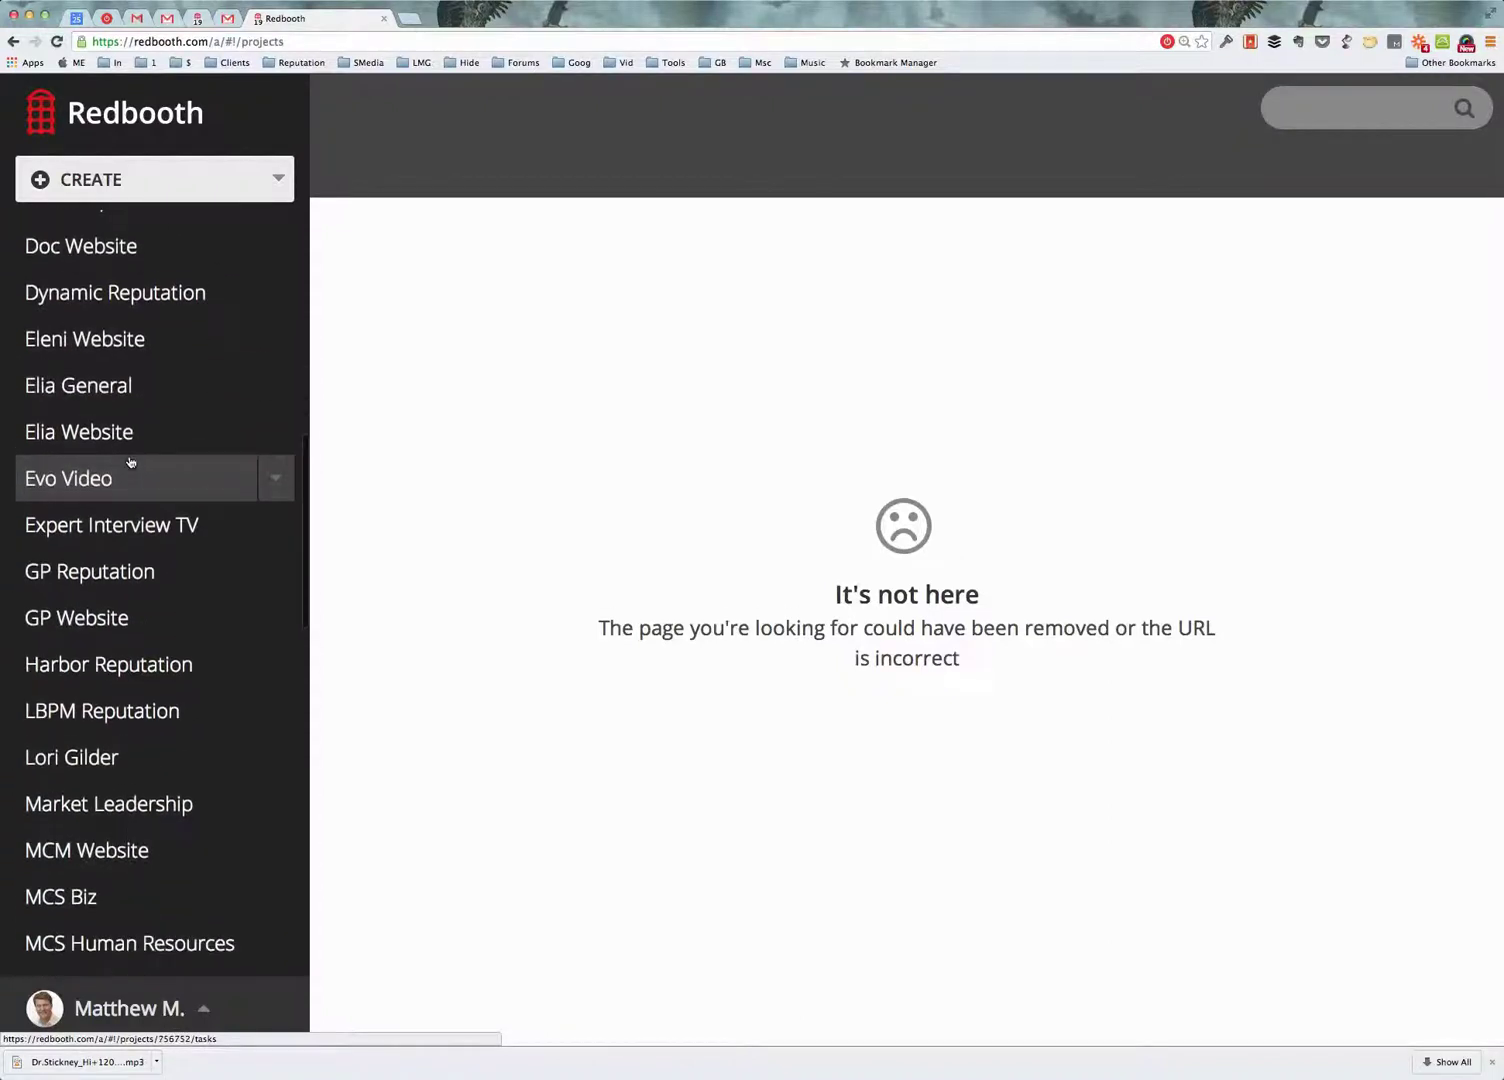
scroll(129, 461, "down", 2)
scroll(129, 461, "down", 1)
scroll(129, 461, "down", 3)
scroll(129, 461, "down", 1)
scroll(129, 461, "down", 4)
scroll(129, 461, "down", 1)
scroll(129, 461, "down", 2)
scroll(129, 461, "down", 4)
scroll(129, 461, "down", 2)
scroll(127, 470, "down", 2)
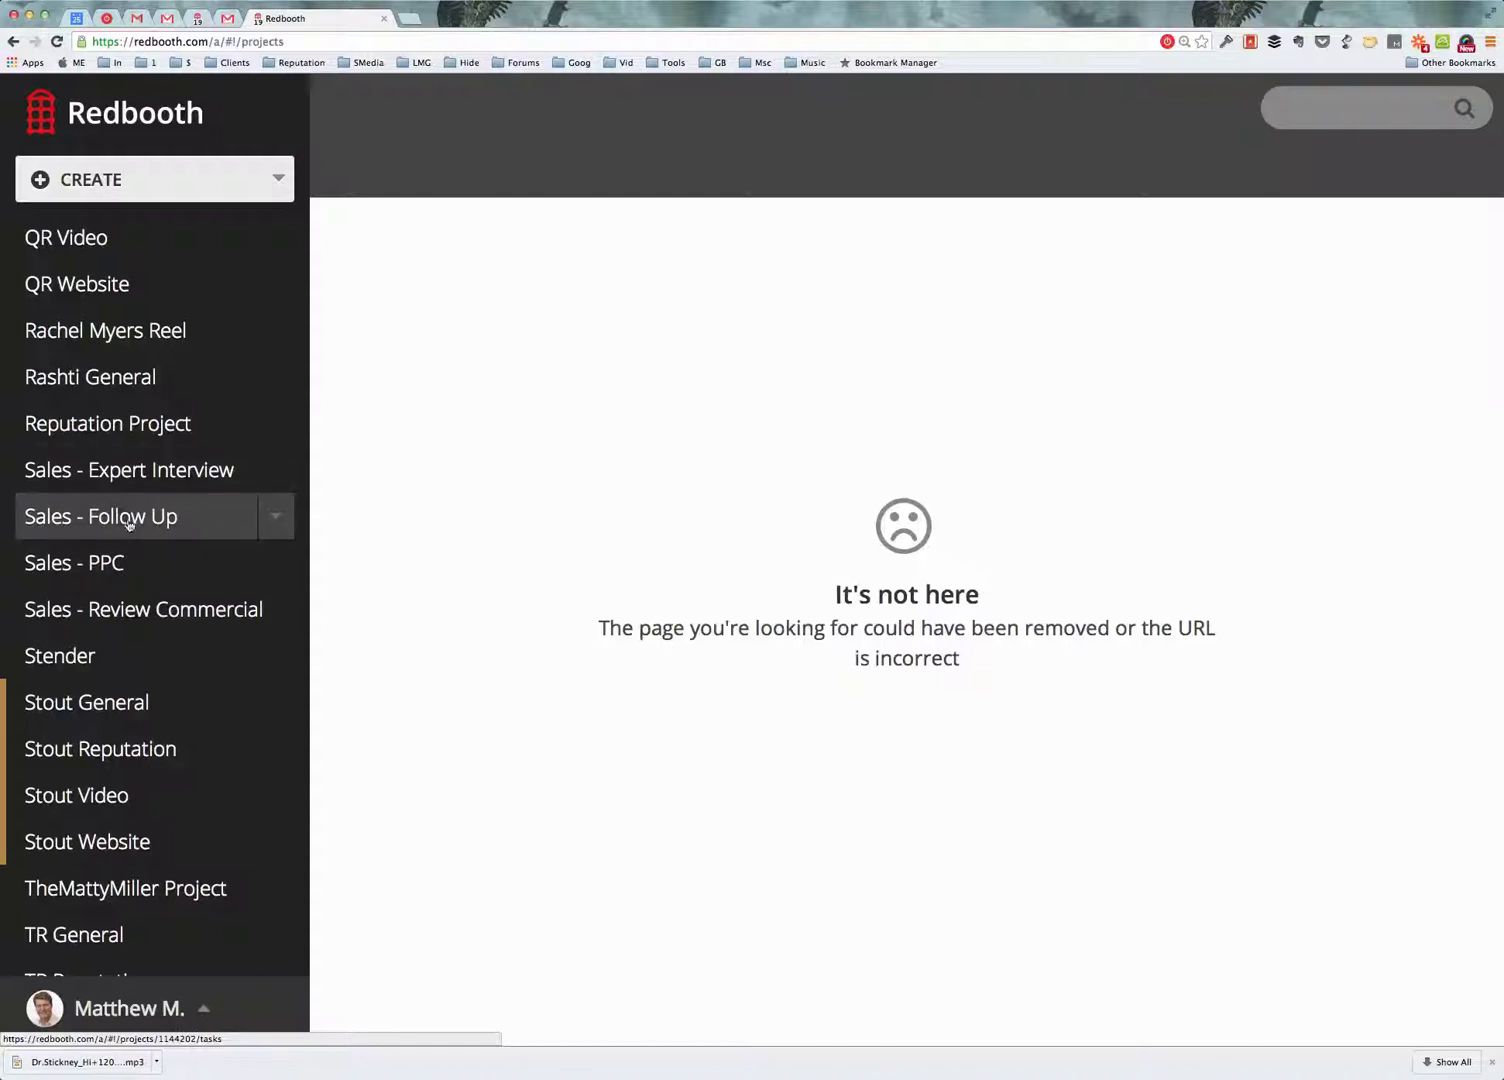
Step: Browse Sales - Expert Interview, Sales - Follow Up and Sales - PPC, then start a new task list there
left_click(132, 486)
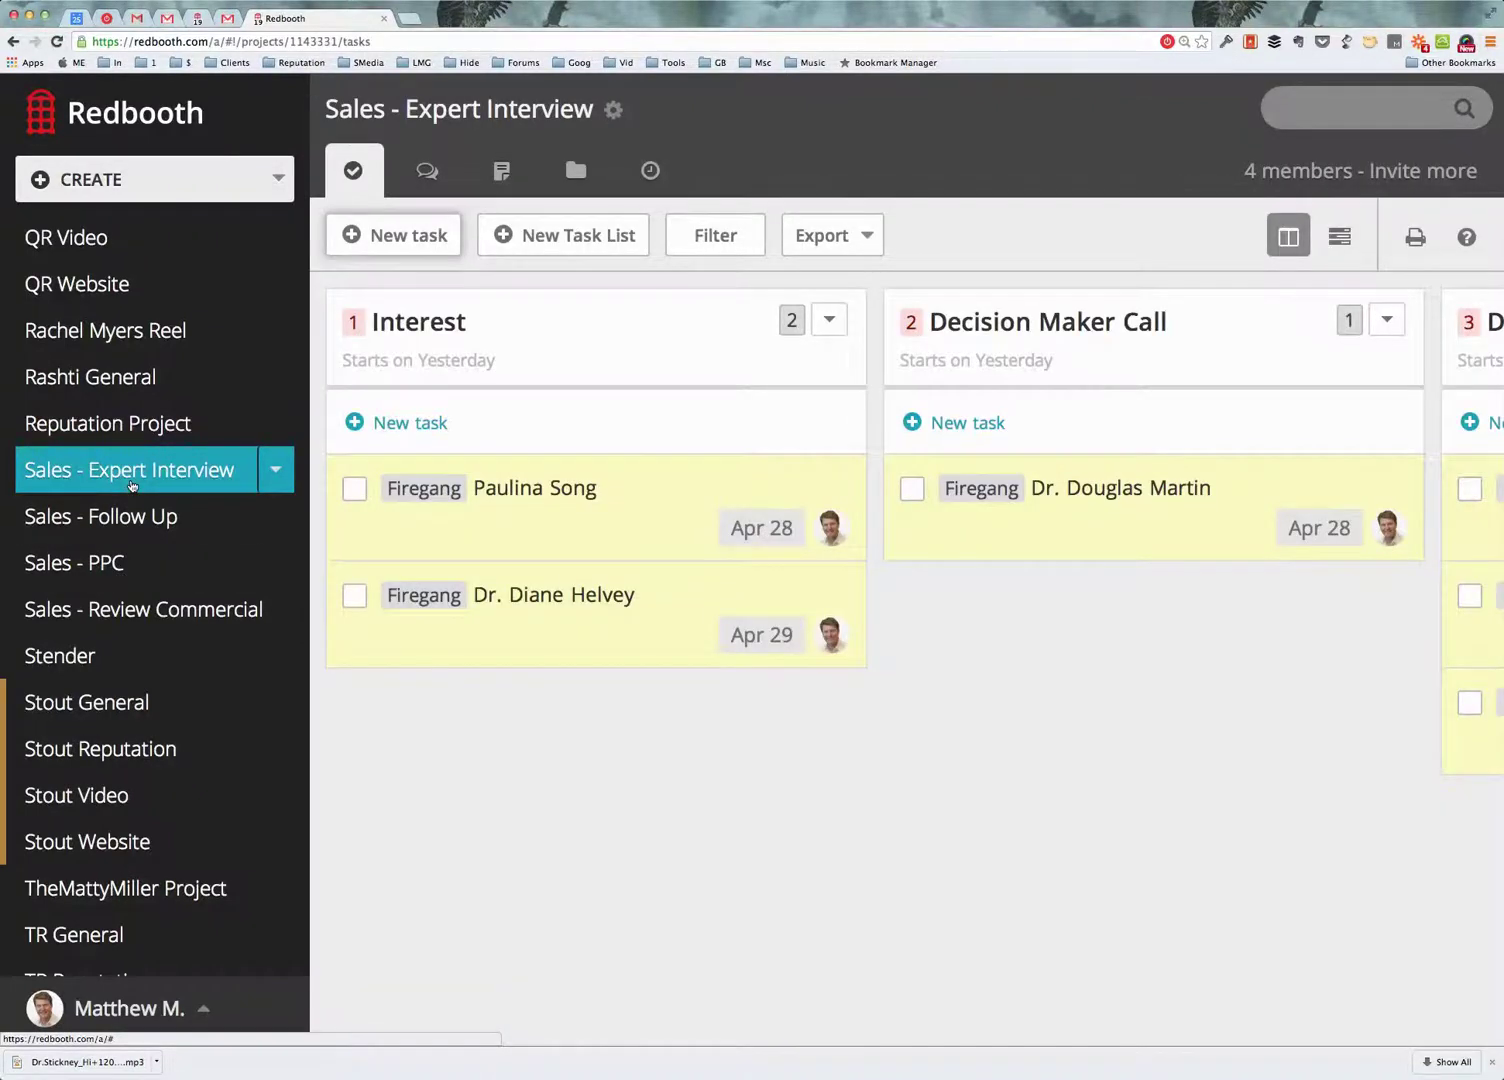
key("ctrl+minus")
key("ctrl+minus")
key("ctrl+minus")
key("ctrl+minus")
key("ctrl+minus")
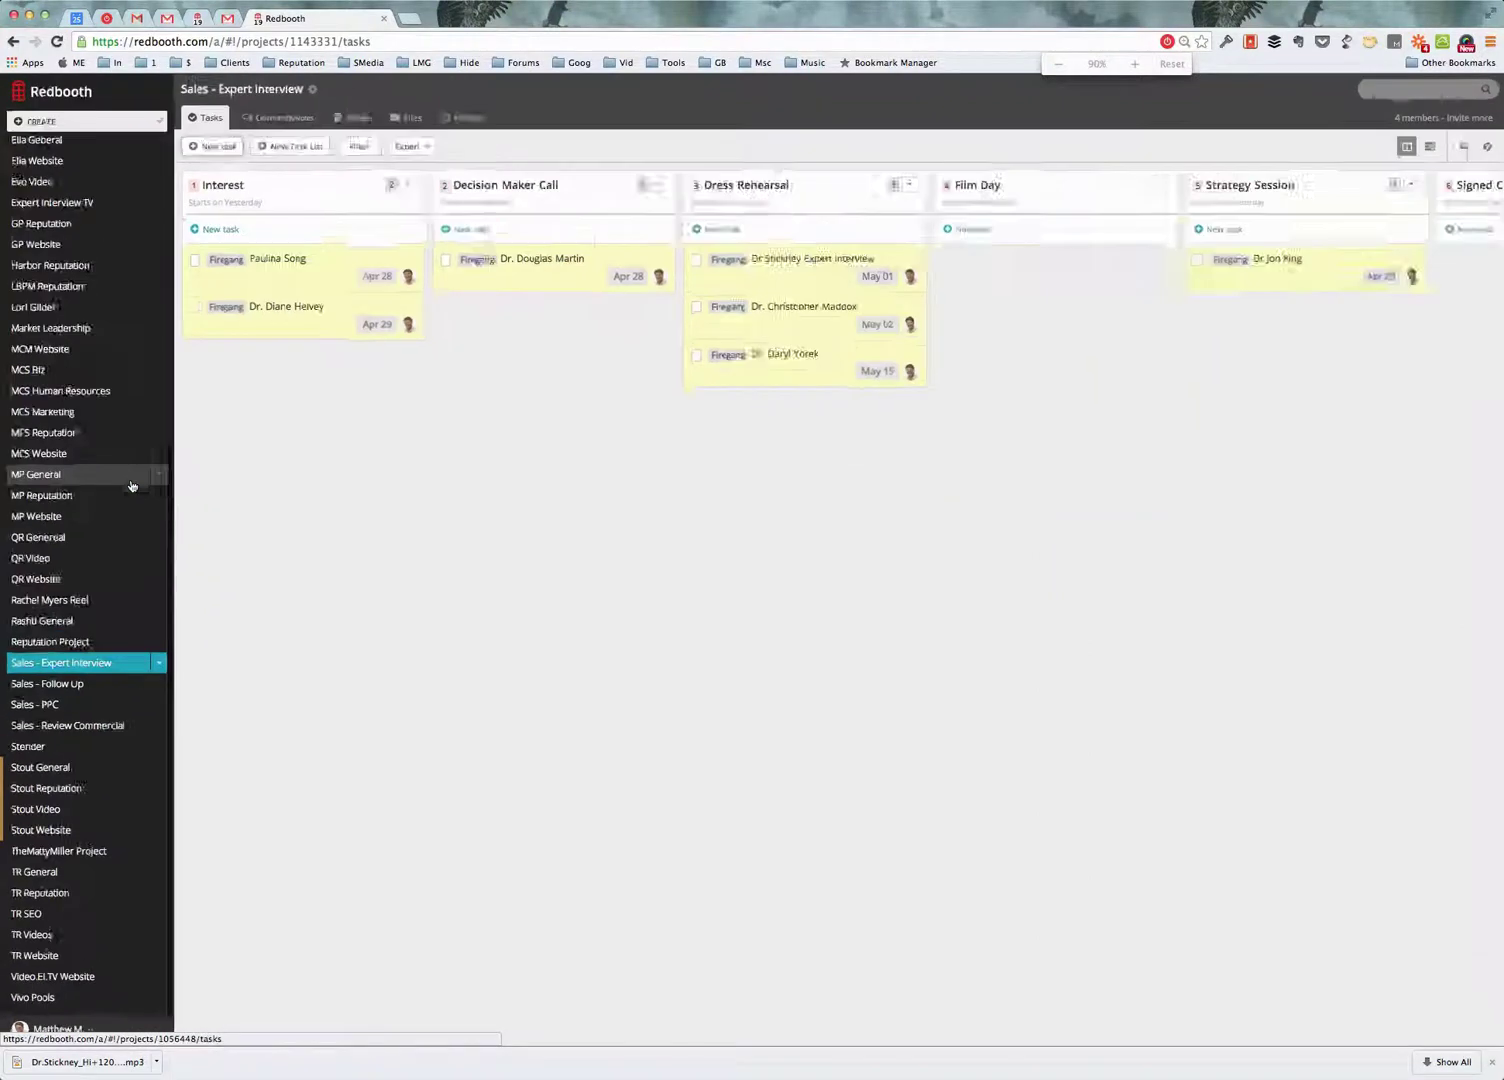
key("ctrl+minus")
key("ctrl+minus")
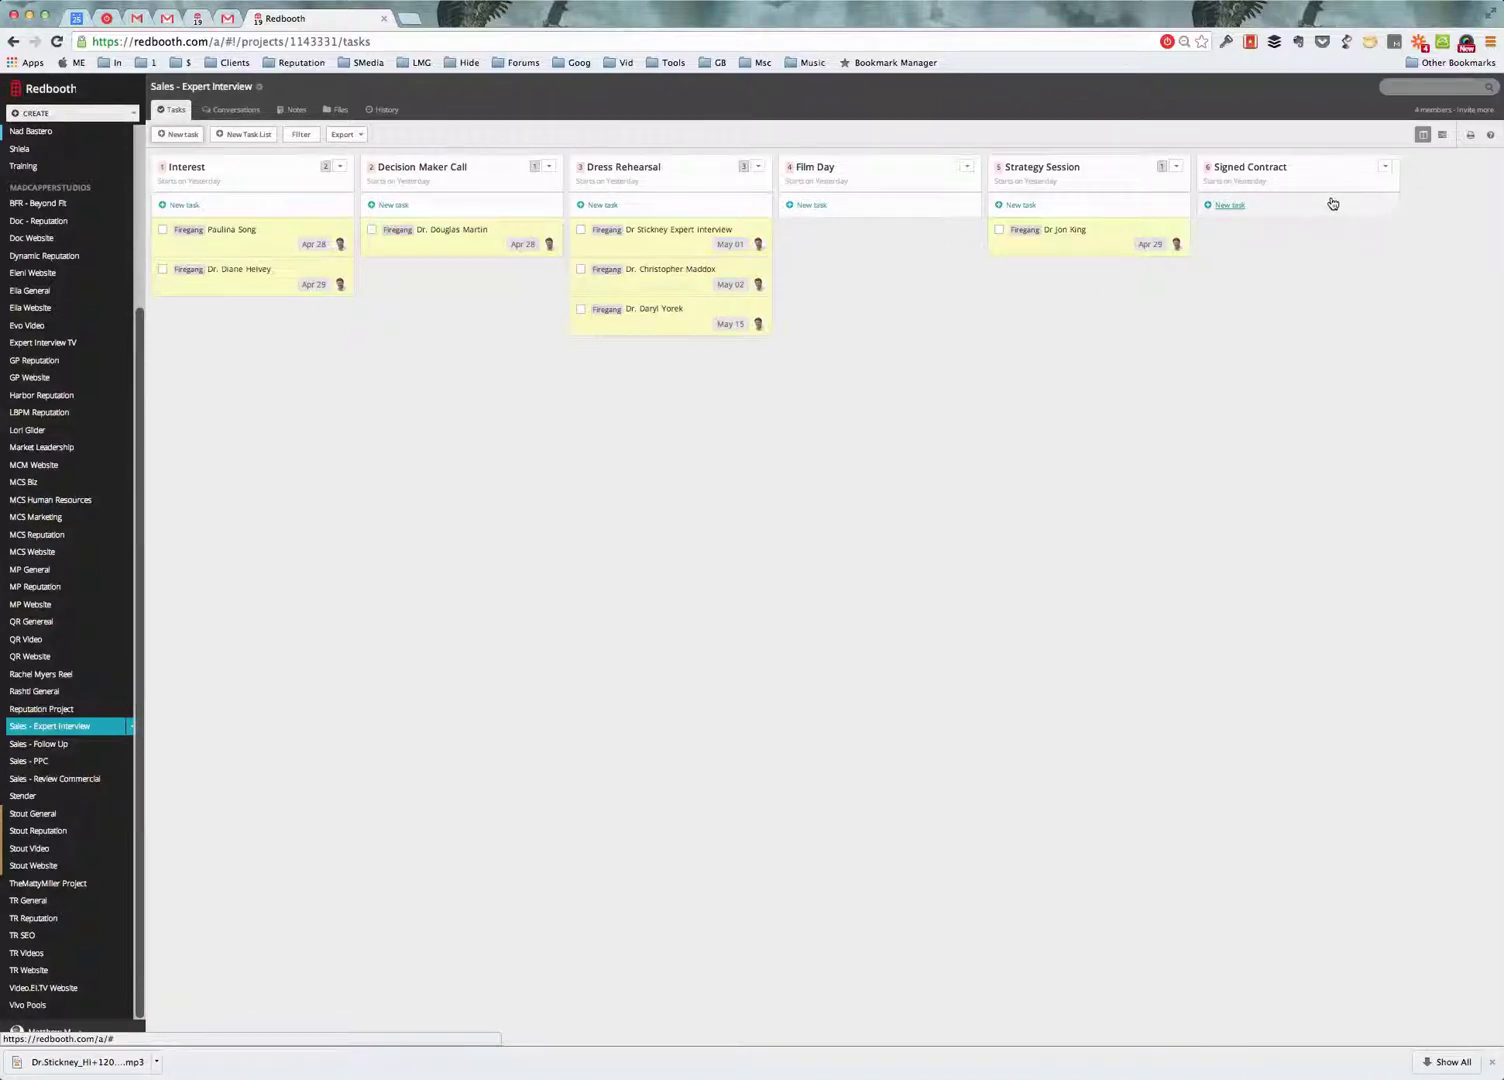
left_click(55, 747)
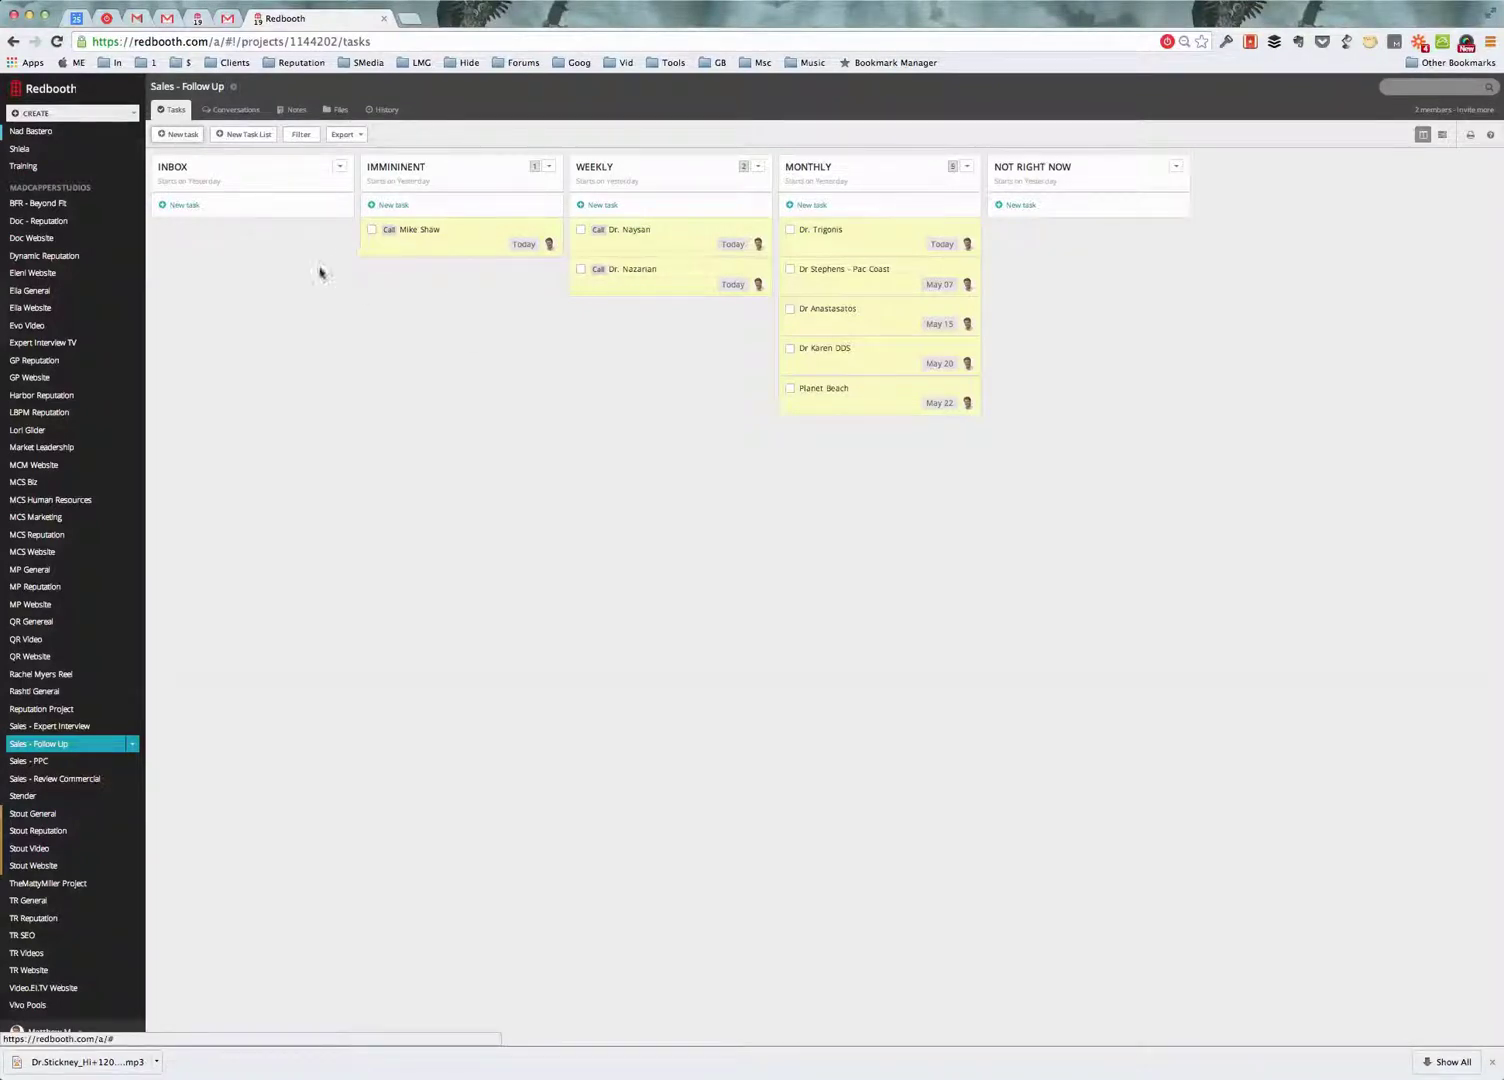
left_click(40, 761)
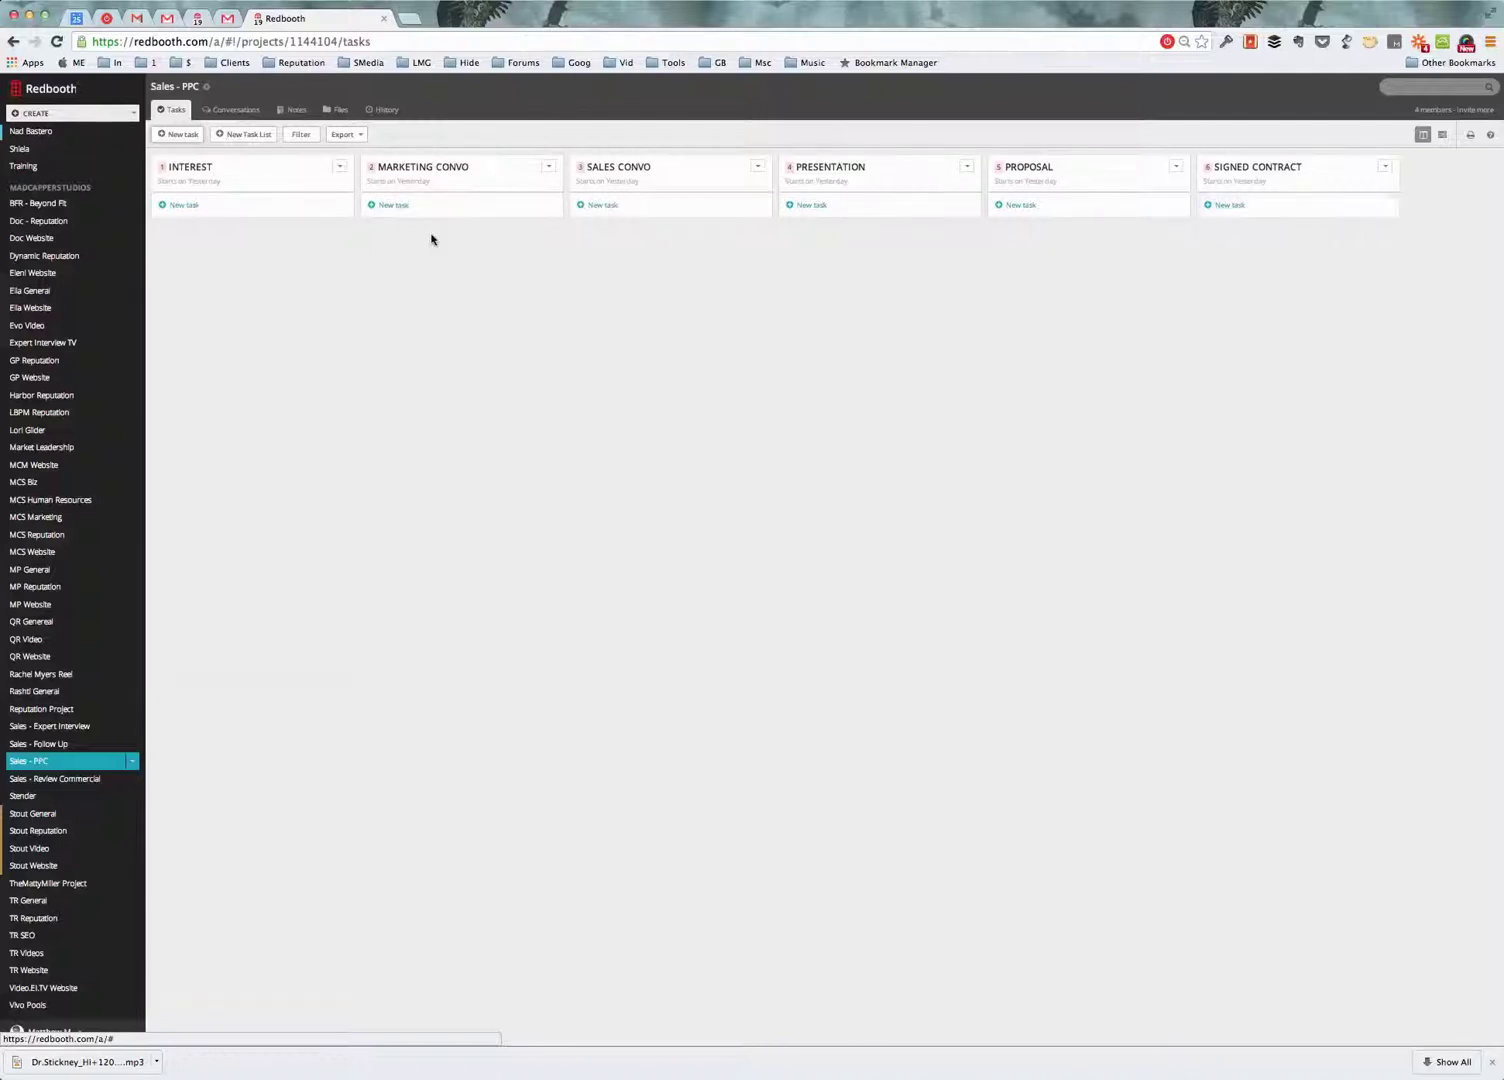
left_click(250, 139)
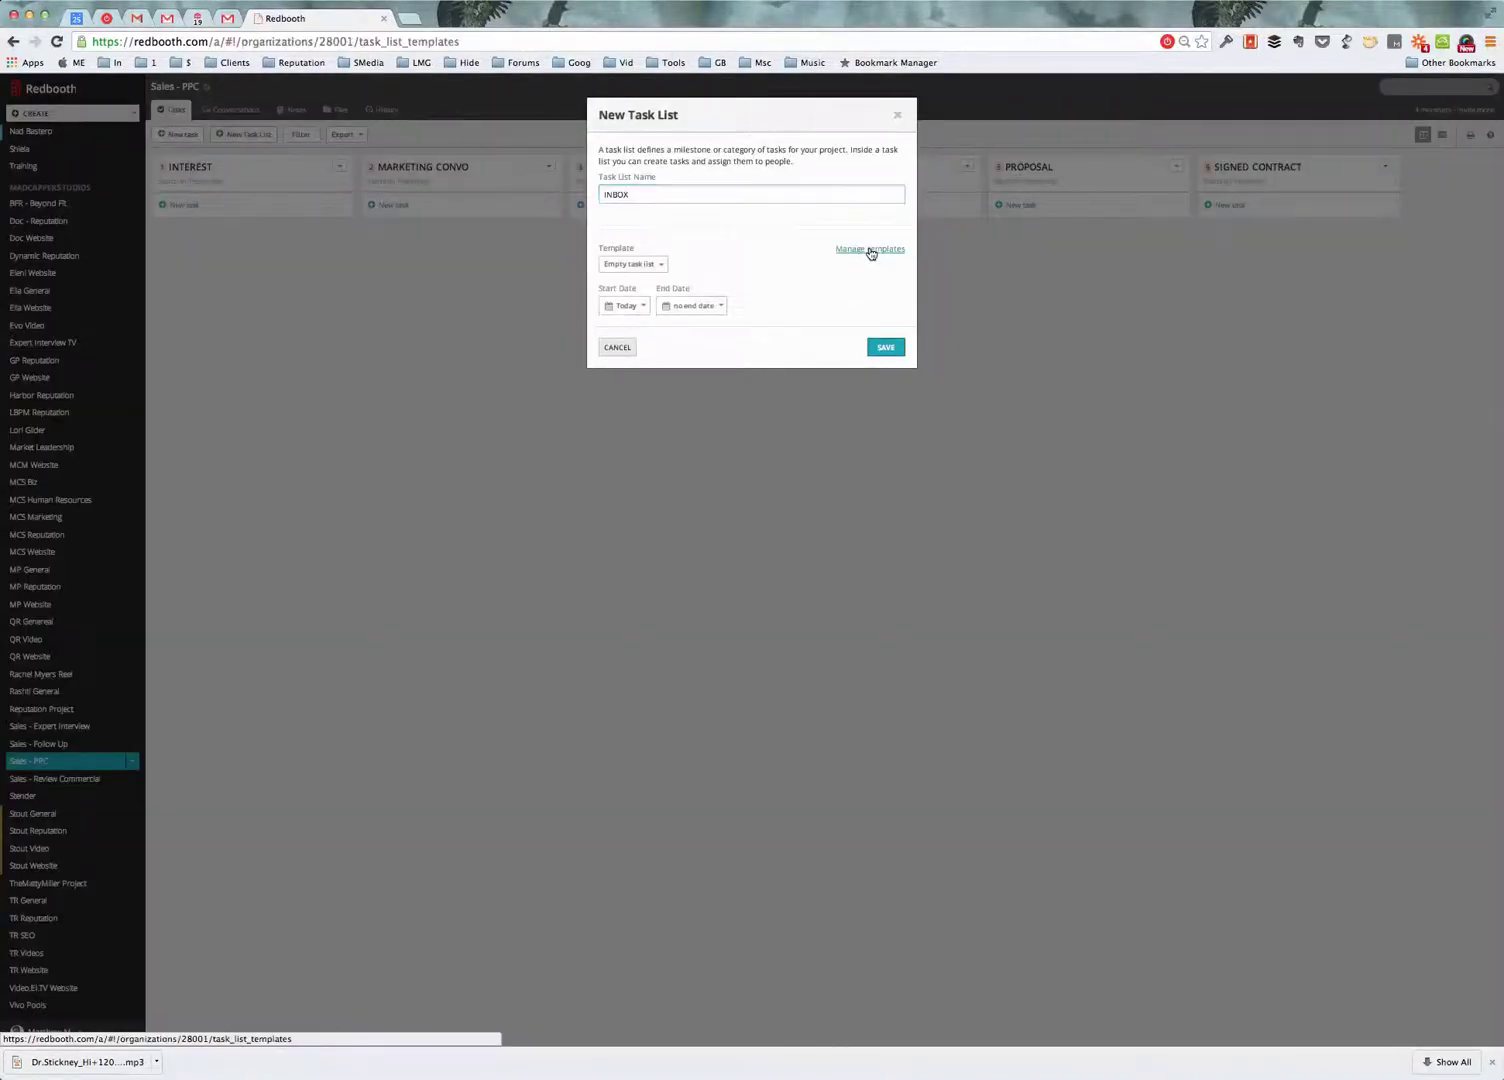
Step: Review the Review Commercial - One Off and Monthly Service task list templates
left_click(871, 250)
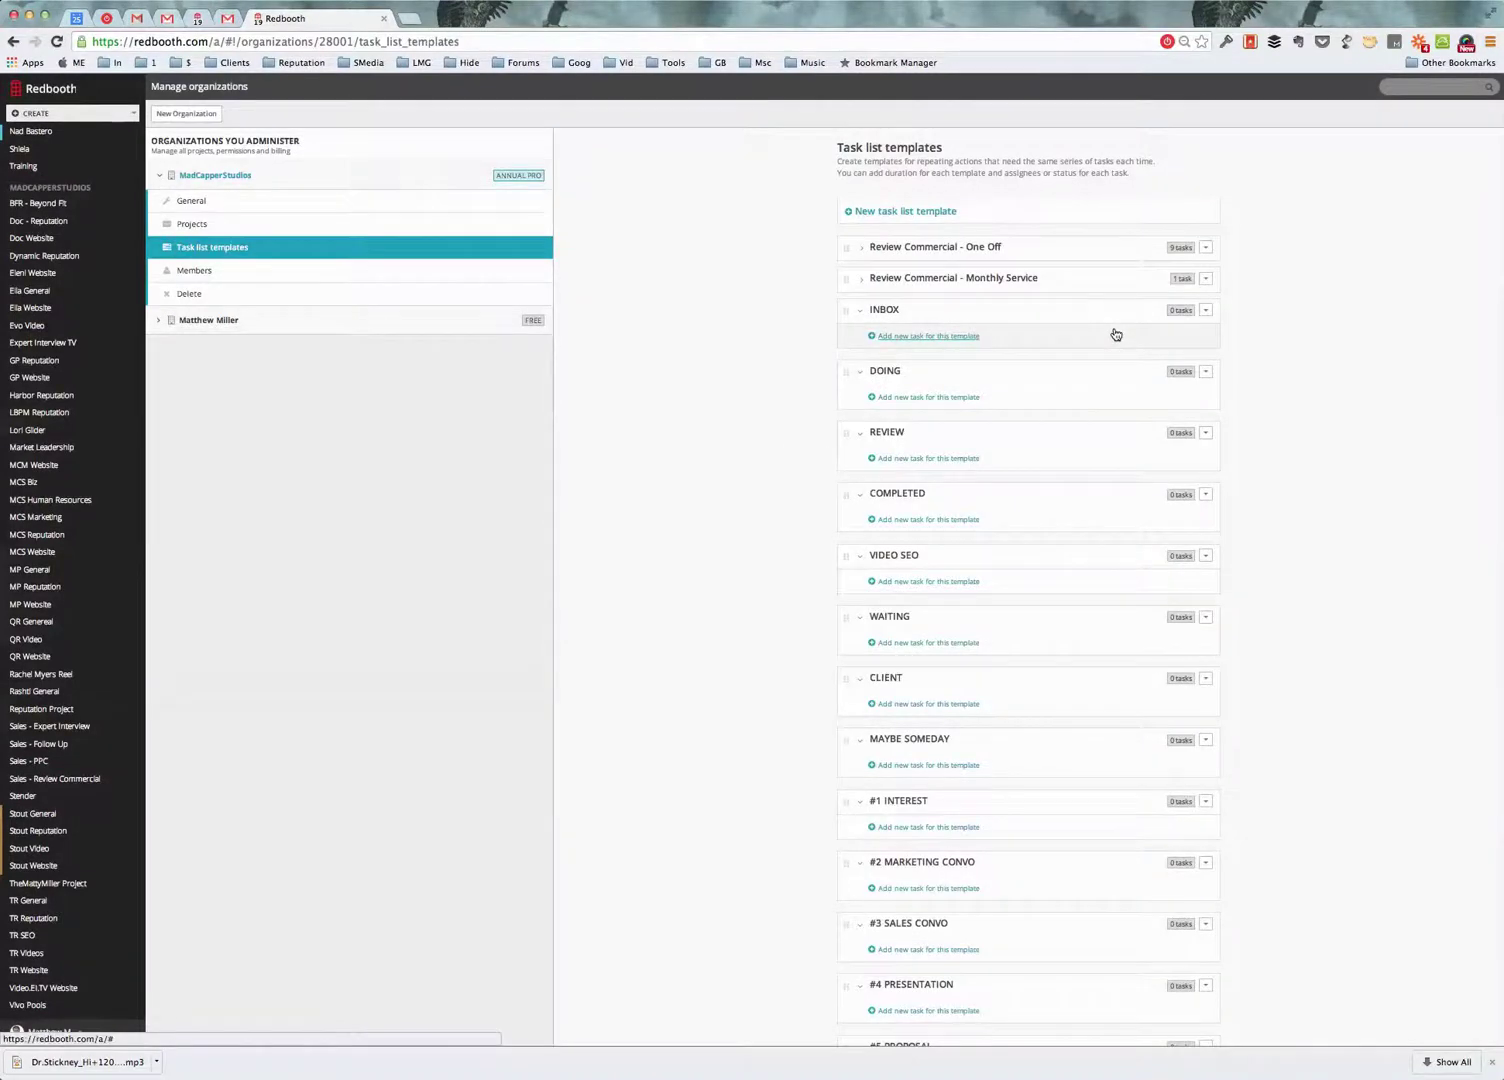
key("ctrl+plus")
key("ctrl+plus")
key("ctrl+plus")
key("ctrl+plus")
scroll(1114, 331, "down", 4)
scroll(1116, 332, "down", 1)
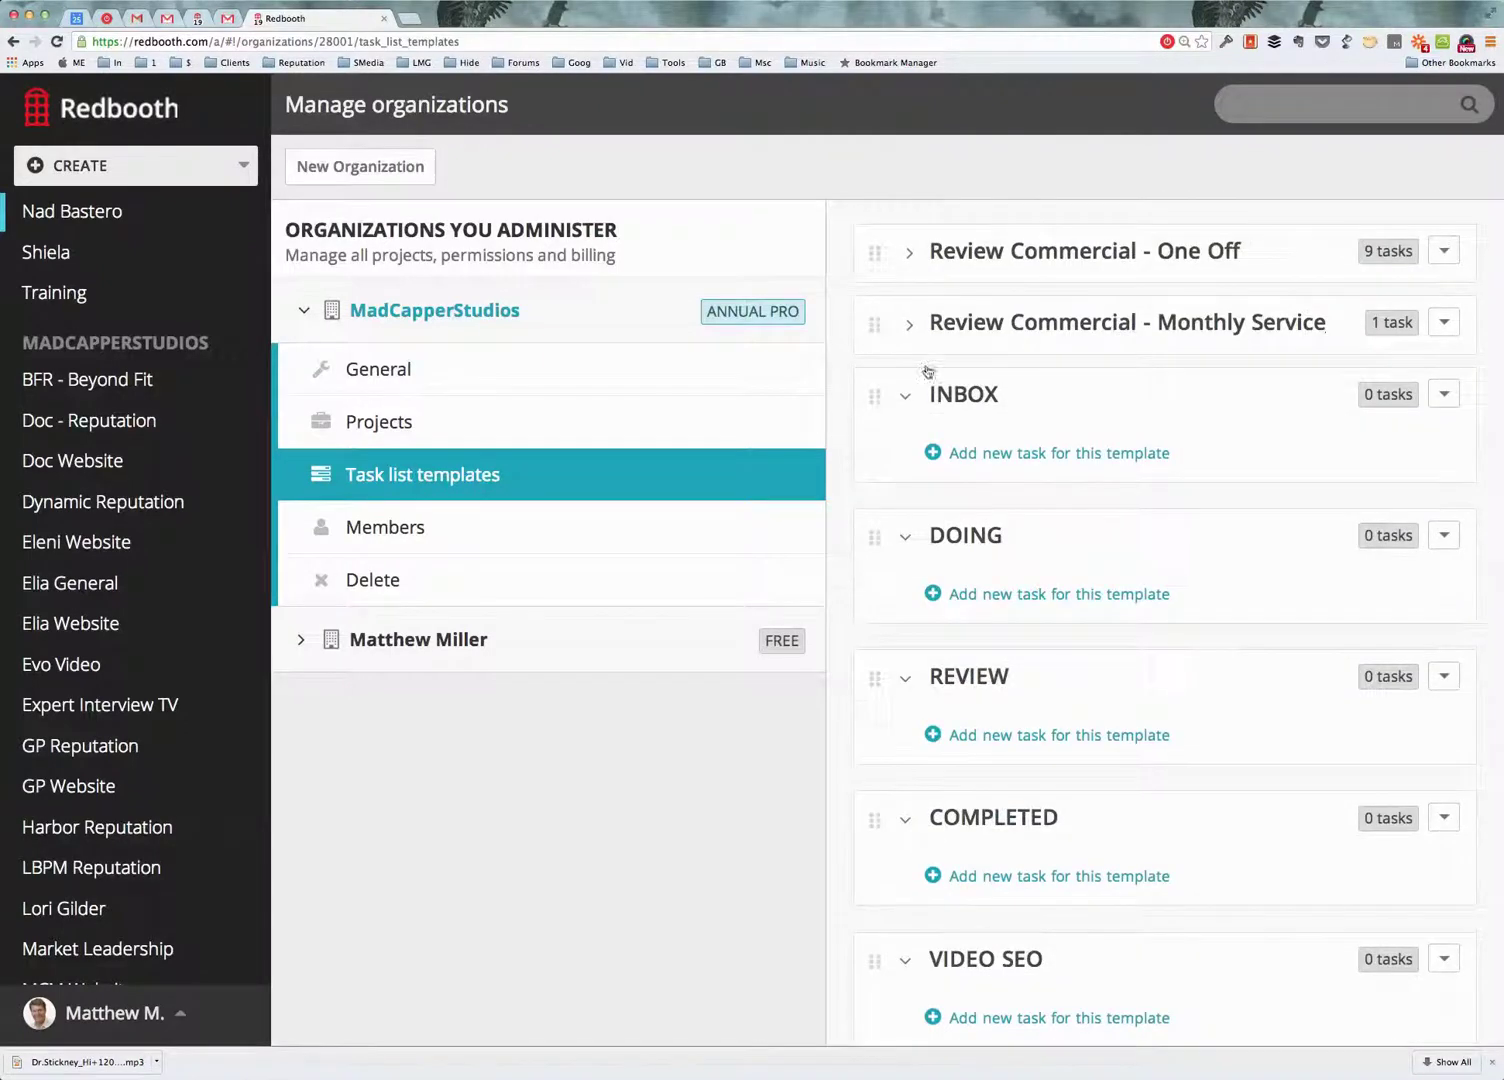
scroll(944, 339, "up", 1)
scroll(928, 376, "up", 1)
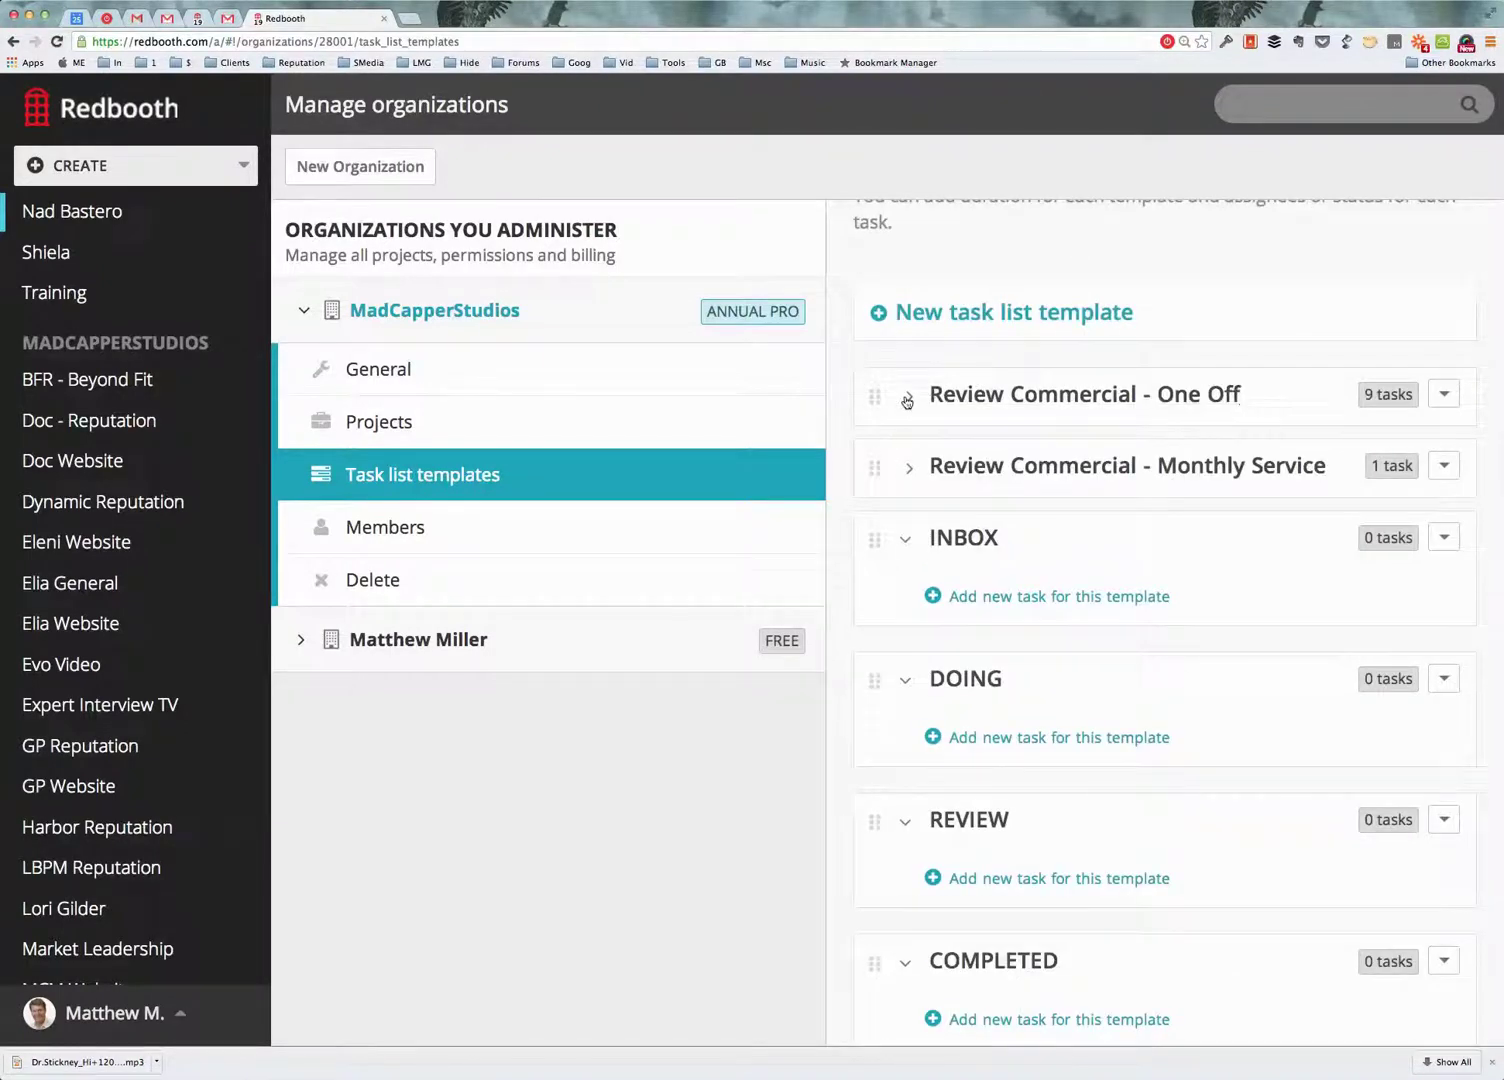
left_click(907, 401)
scroll(933, 444, "down", 1)
scroll(932, 440, "down", 2)
scroll(932, 440, "up", 1)
scroll(932, 440, "down", 1)
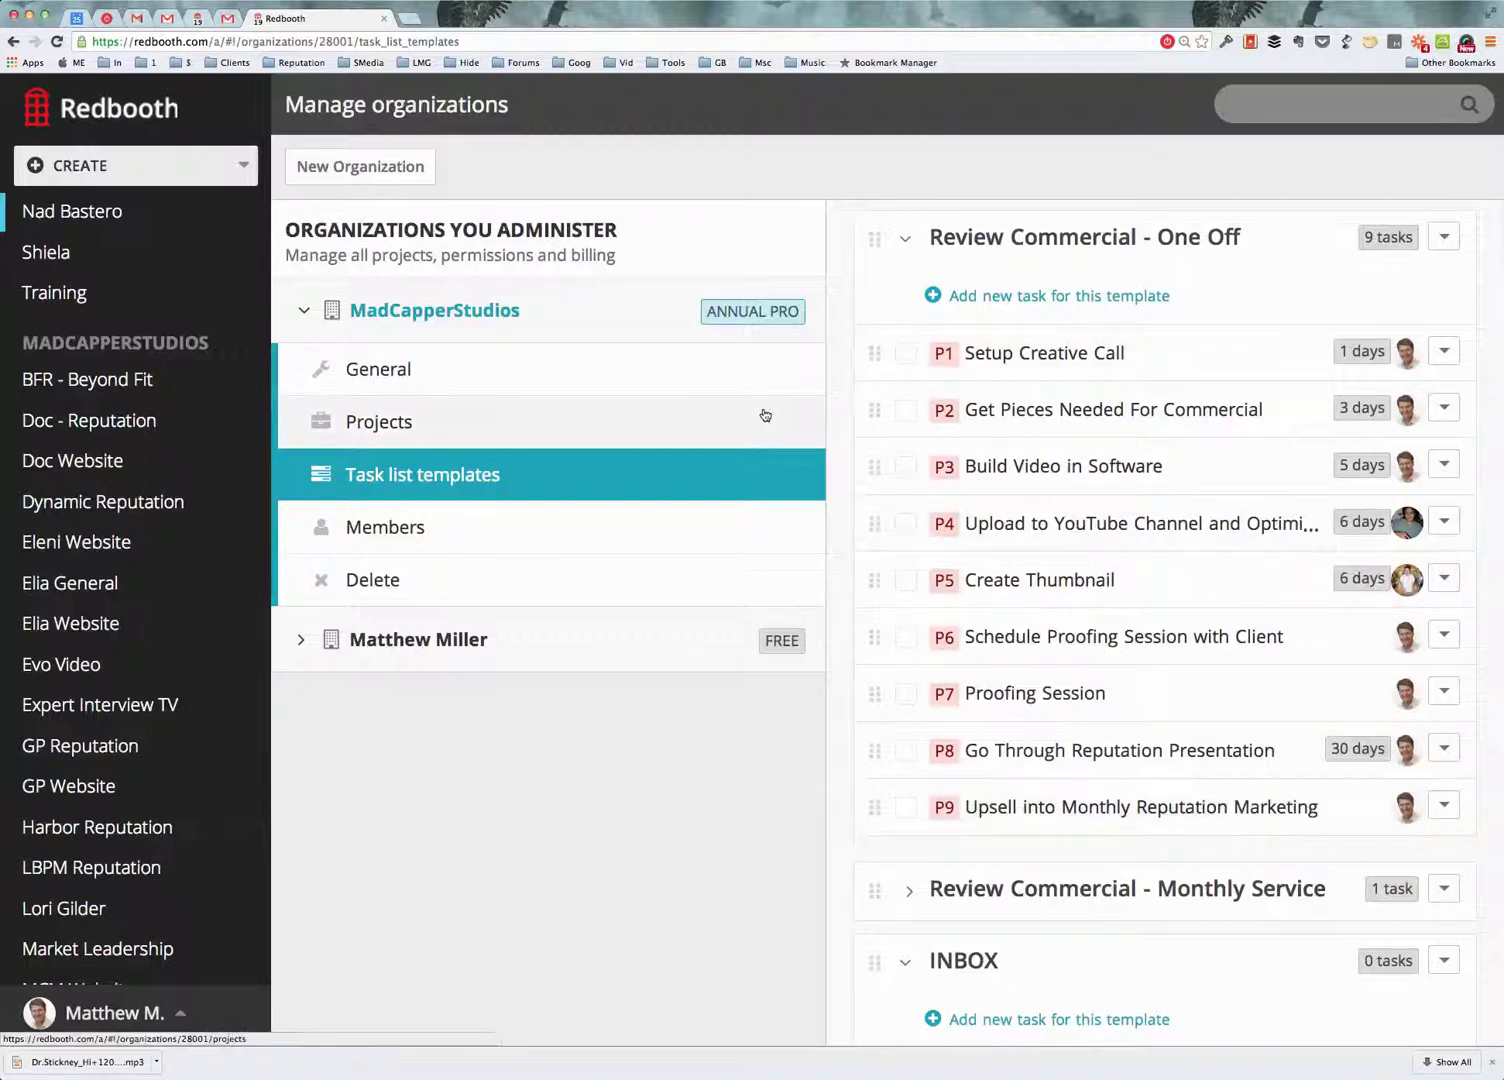
left_click(906, 239)
left_click(909, 312)
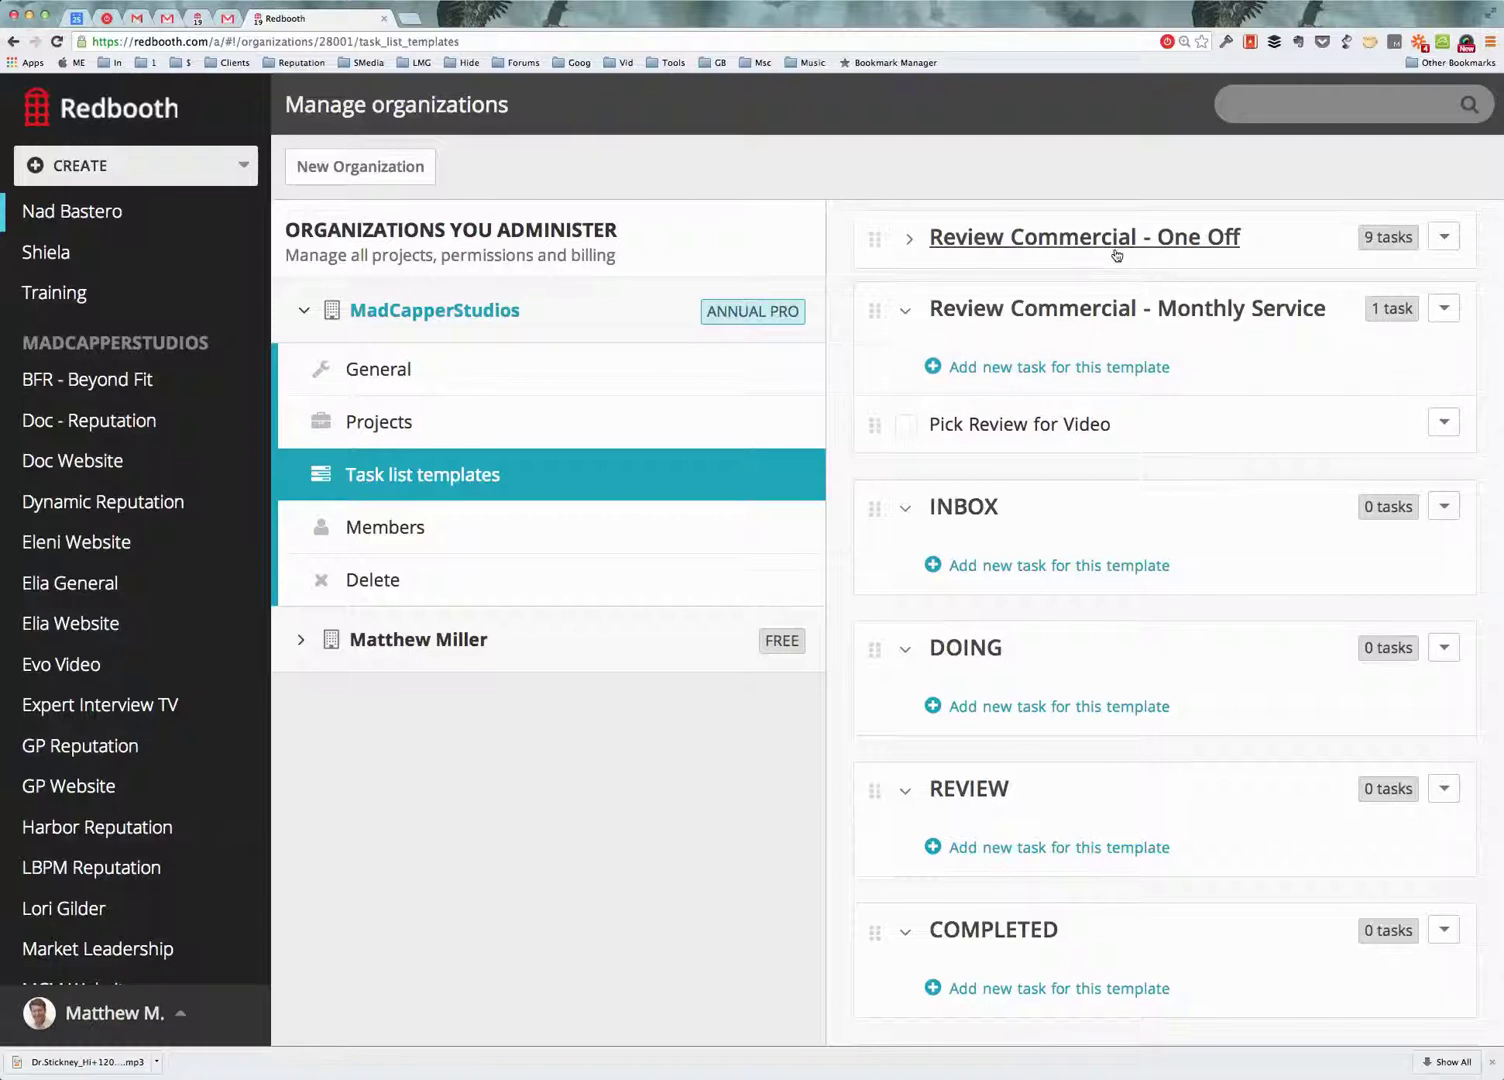
Step: Collapse the Review Commercial - Monthly Service, INBOX and DOING templates
left_click(902, 313)
left_click(905, 385)
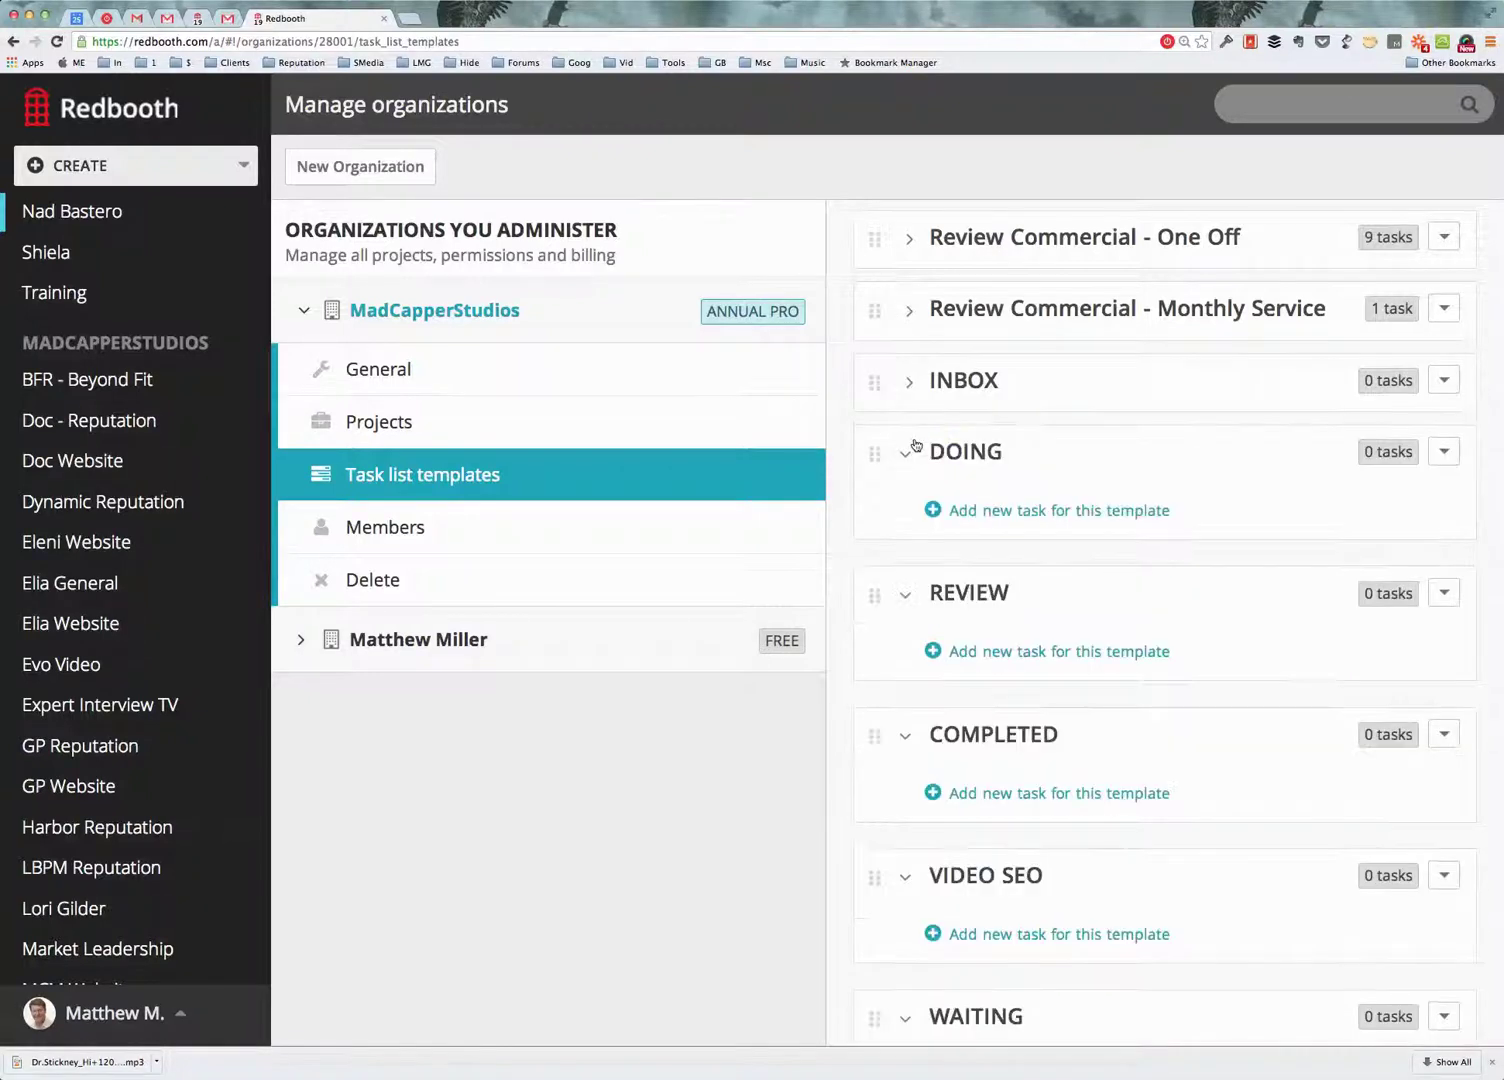
left_click(906, 455)
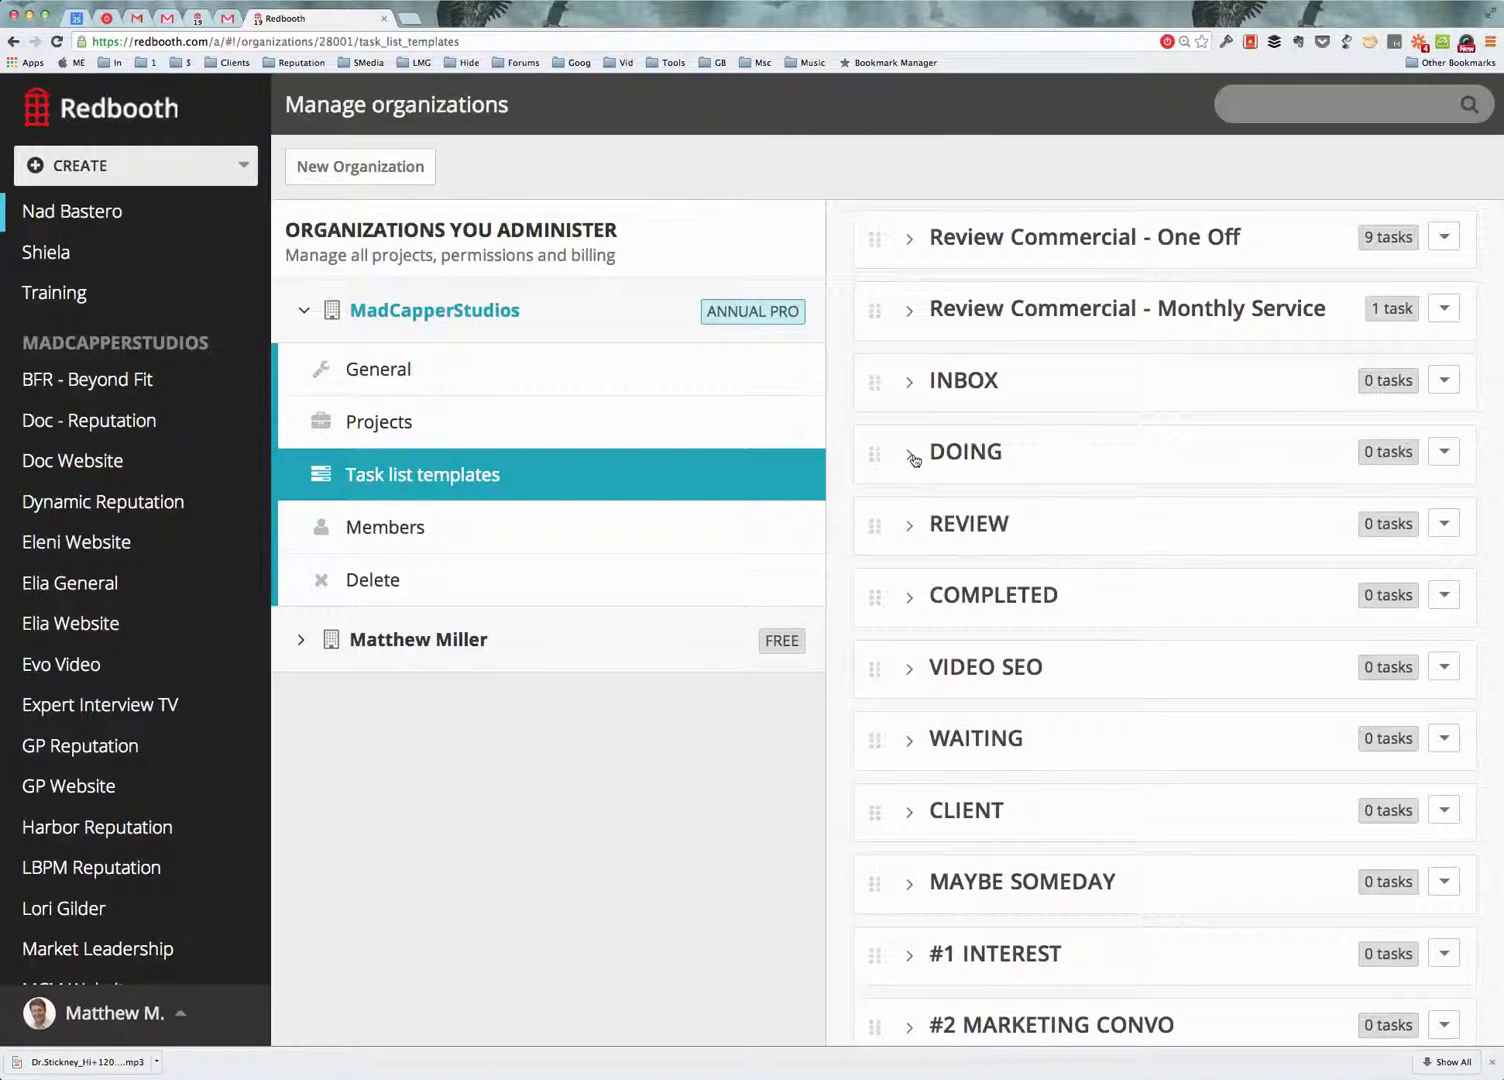
scroll(912, 458, "down", 2)
scroll(909, 458, "down", 2)
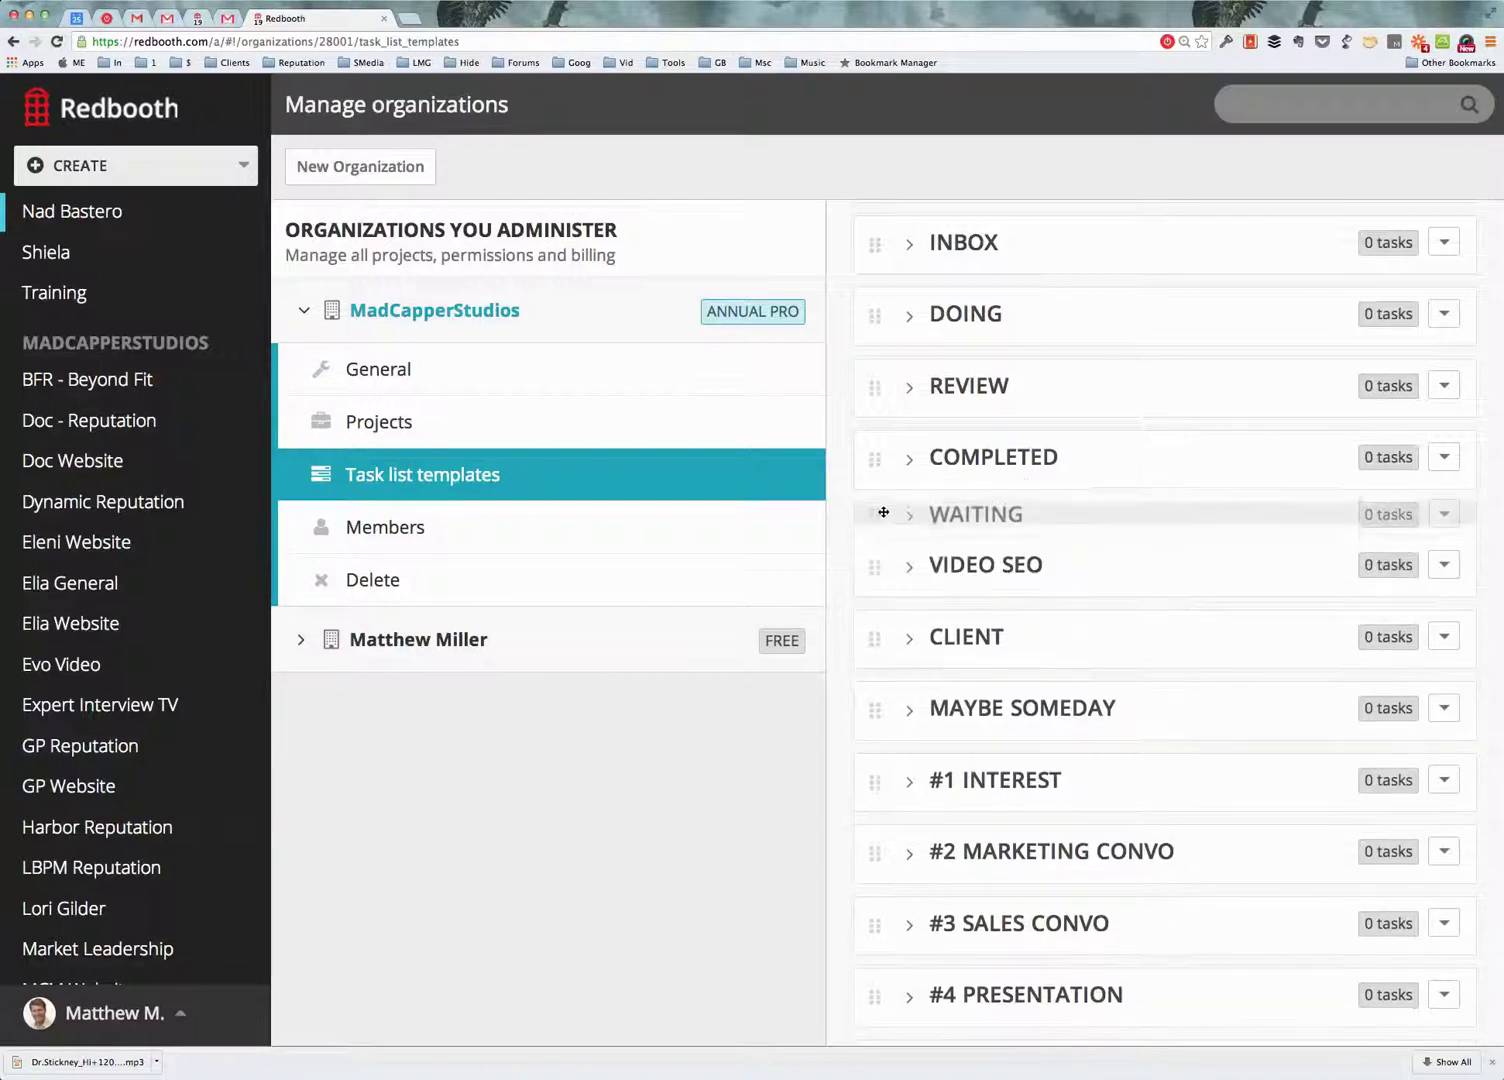
Step: Reorder WAITING, CLIENT and MAYBE SOMEDAY above VIDEO SEO in the template list
left_click_drag(875, 601, 880, 517)
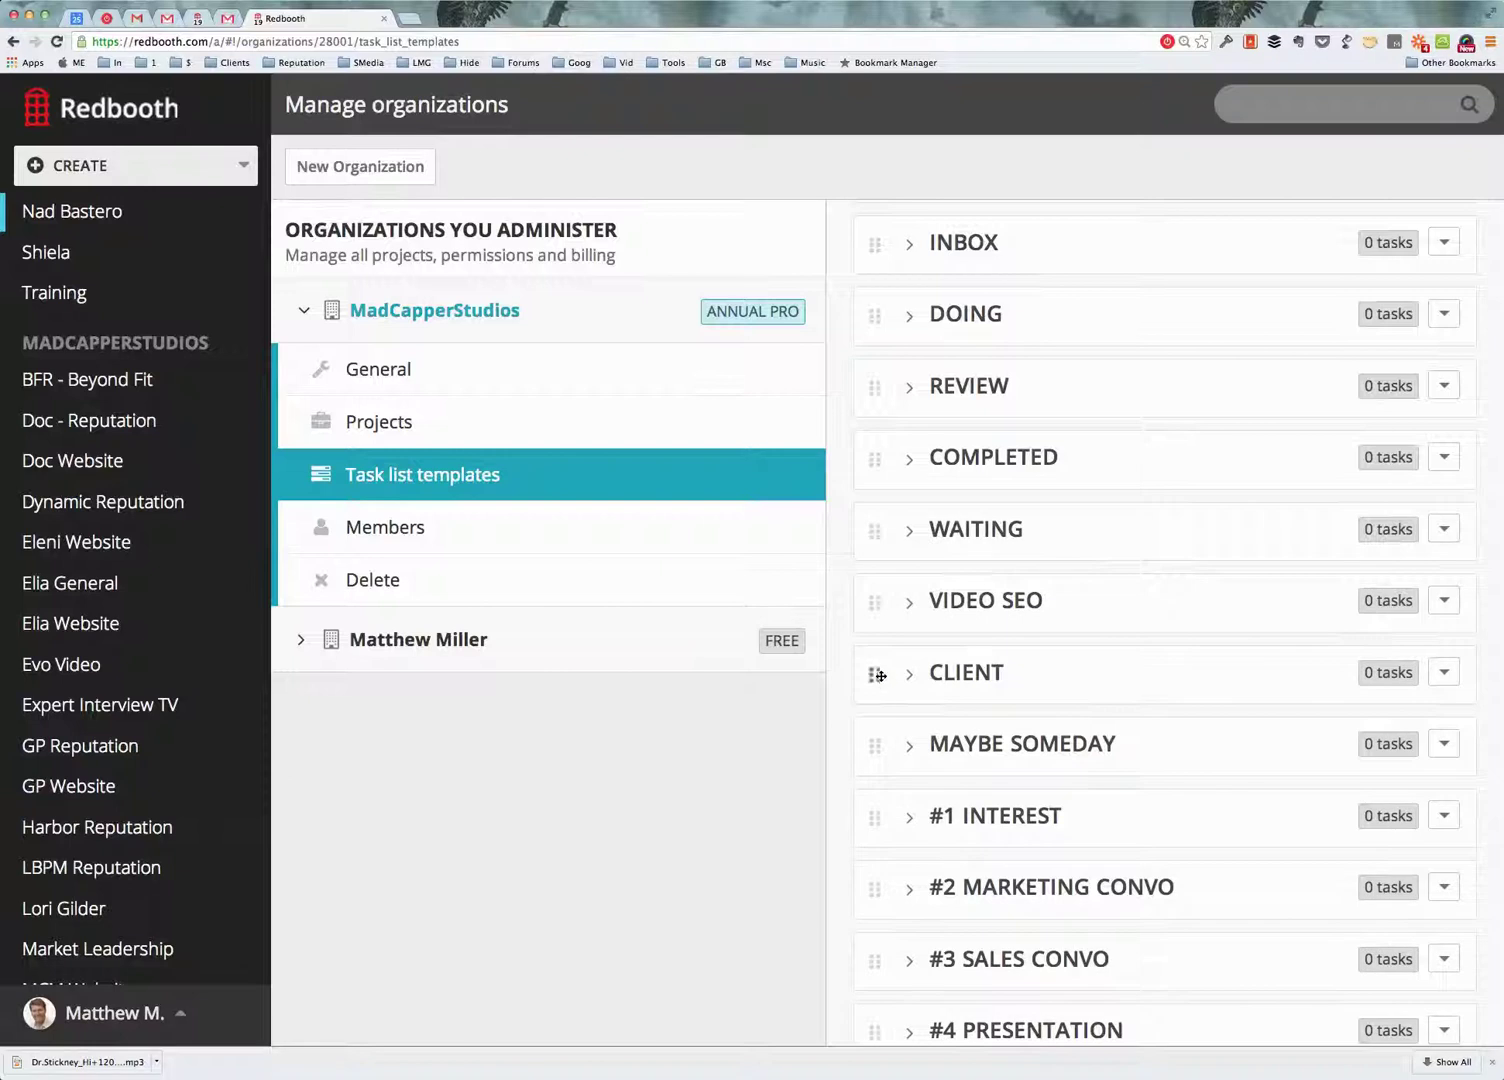
left_click_drag(878, 674, 882, 585)
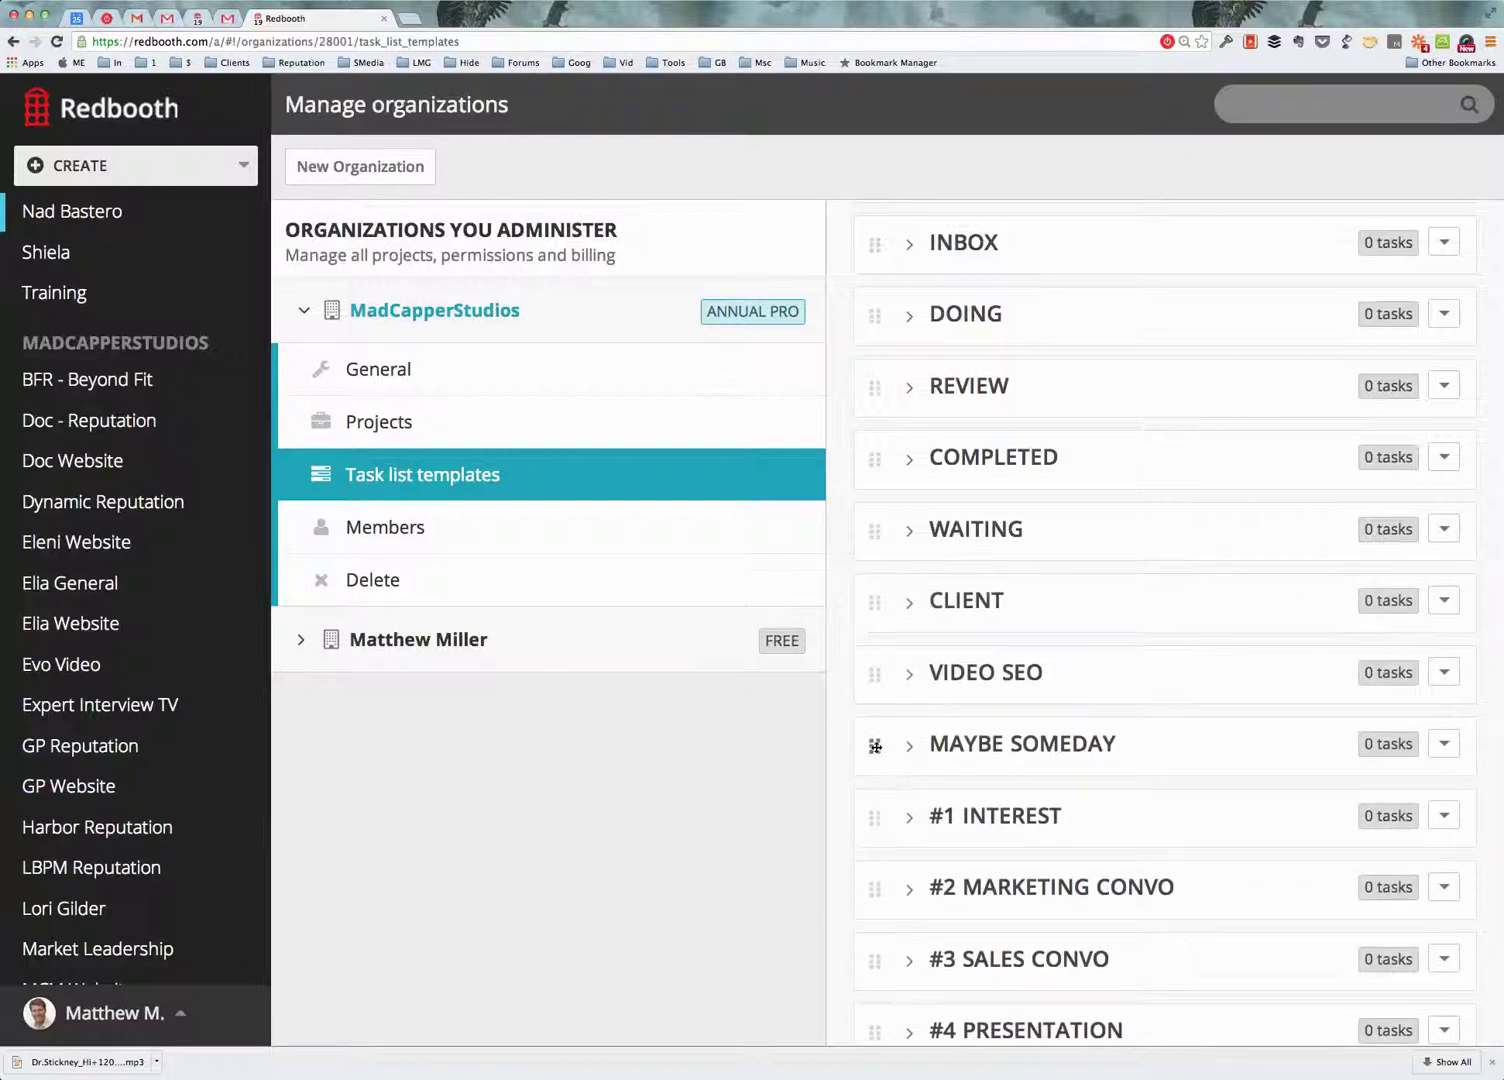
left_click_drag(875, 744, 879, 653)
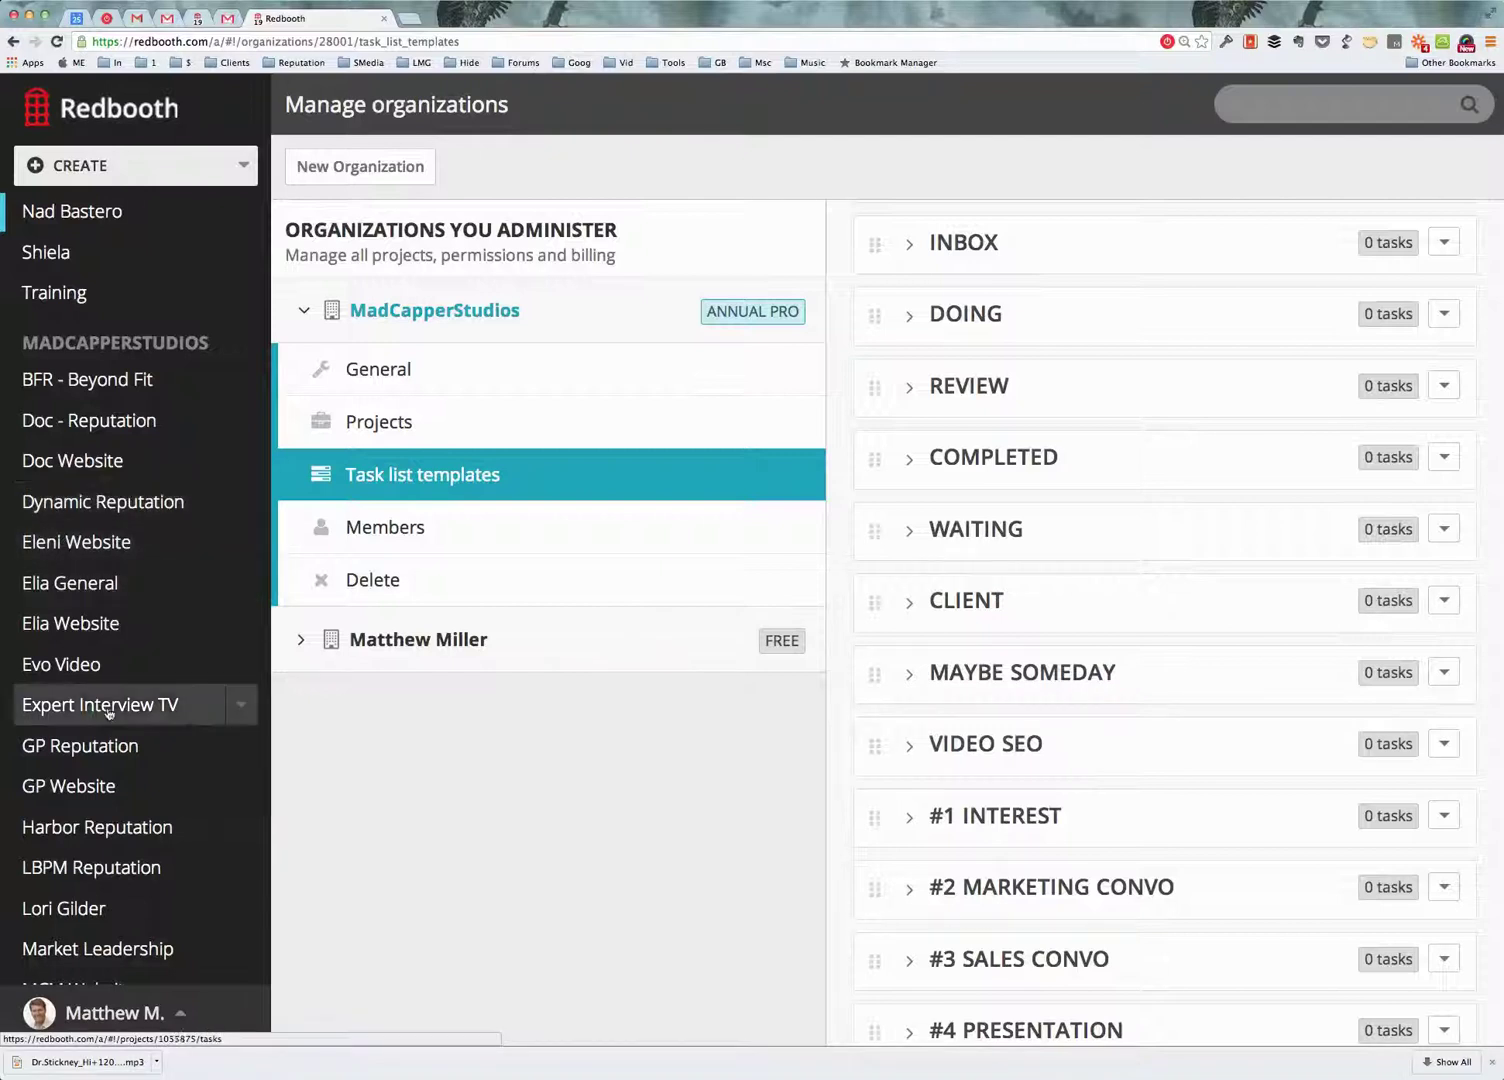
Step: Show the Harbor Reputation board in a new tab, zoomed so all eight lists fit
right_click(126, 831)
left_click(203, 779)
left_click(468, 21)
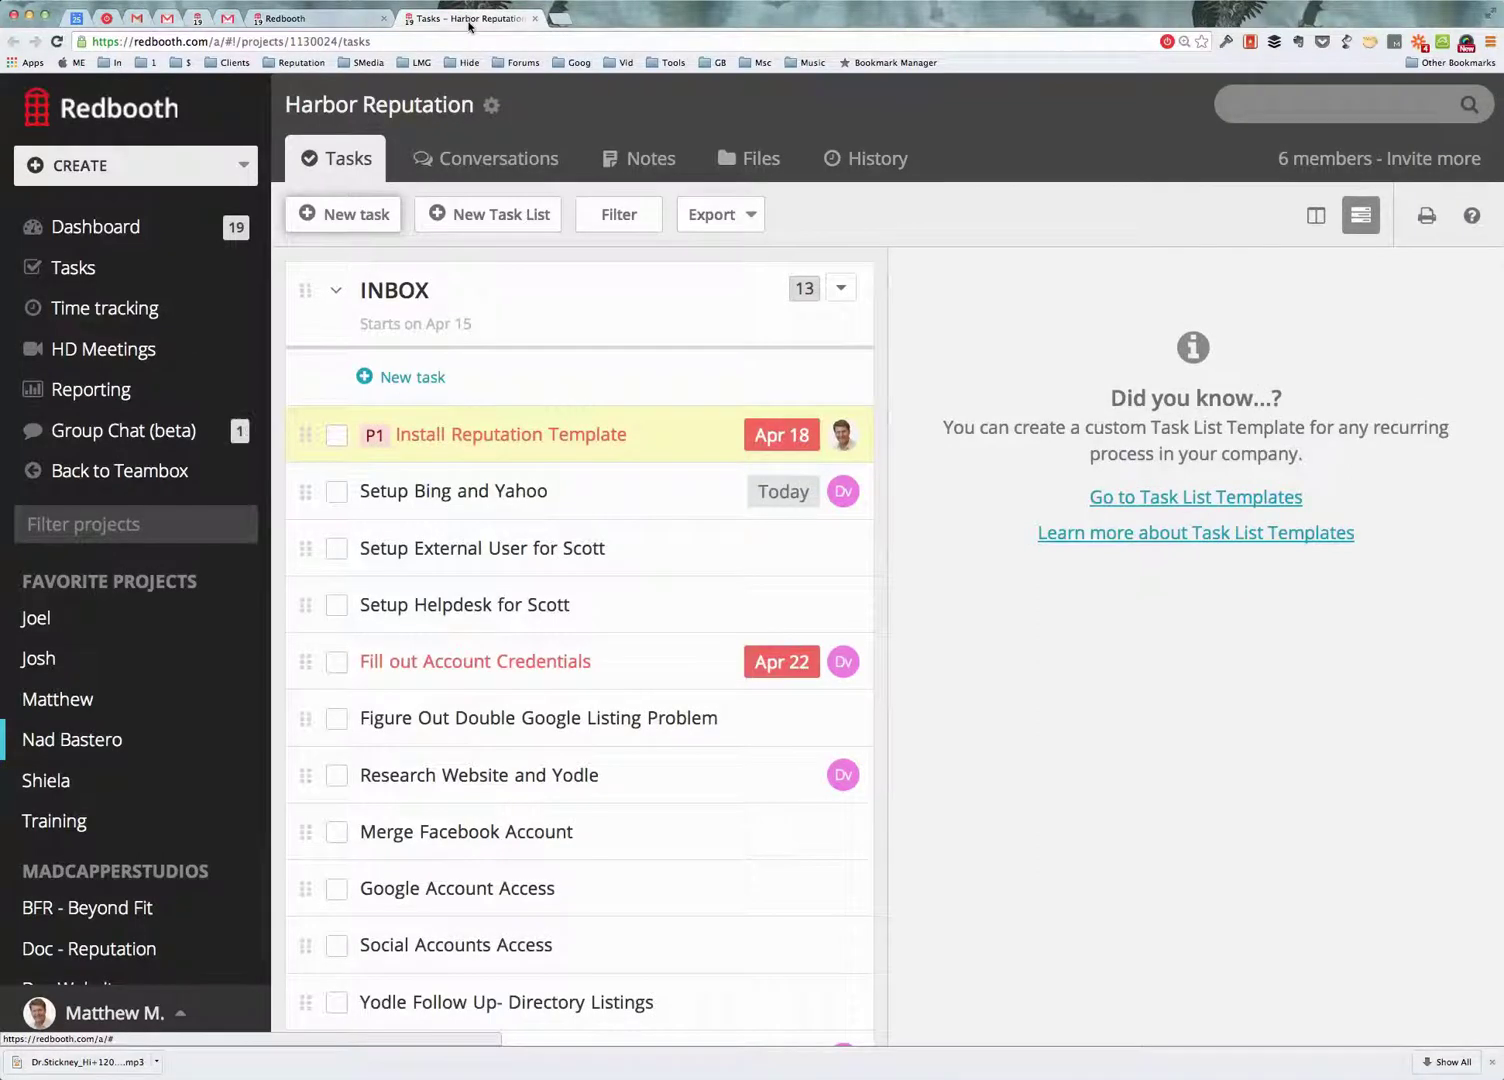
left_click(1316, 215)
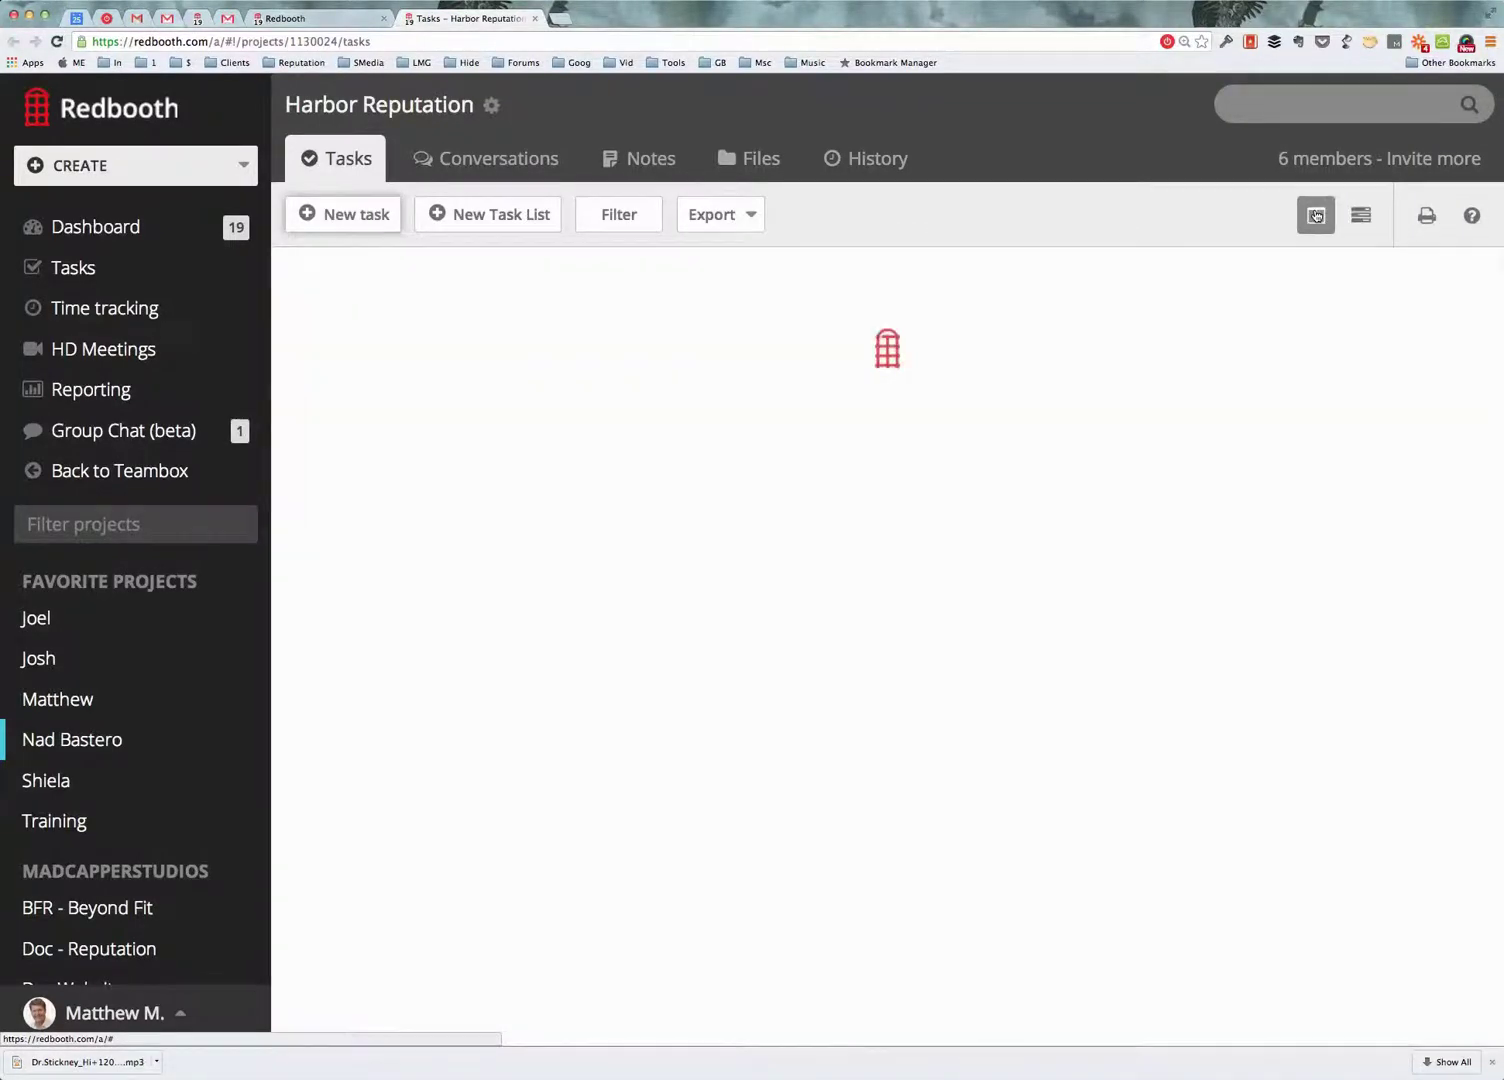
key("ctrl+minus")
key("ctrl+minus")
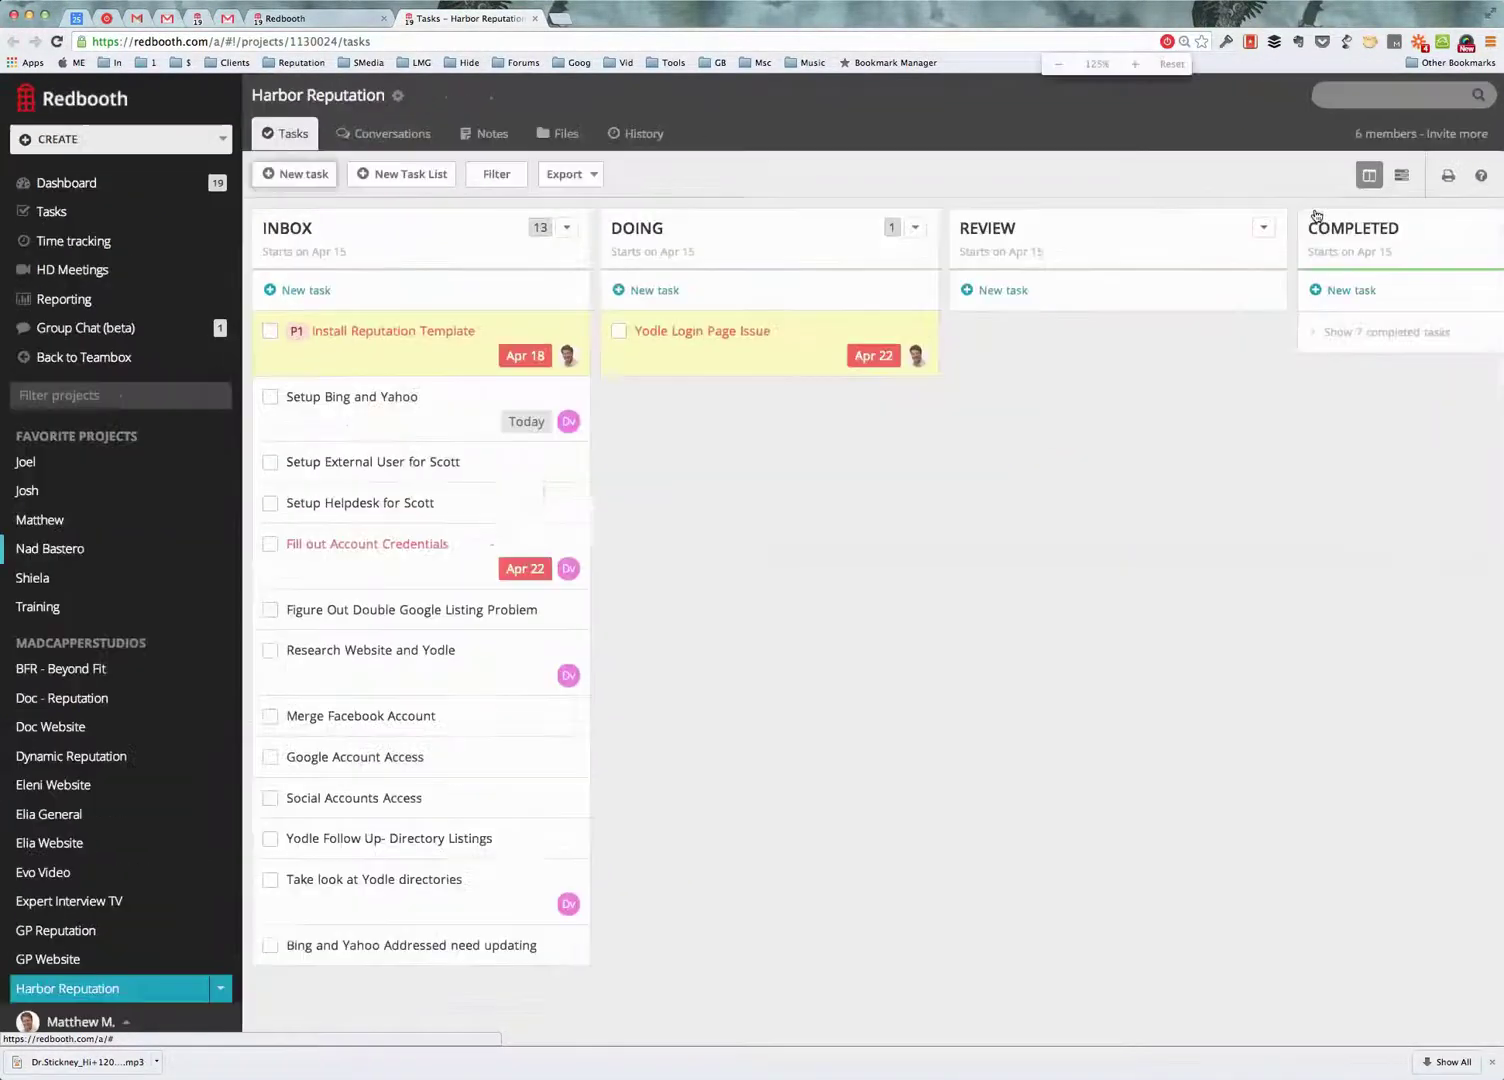
key("ctrl+minus")
key("ctrl+minus")
key("ctrl+minus")
key("ctrl+minus")
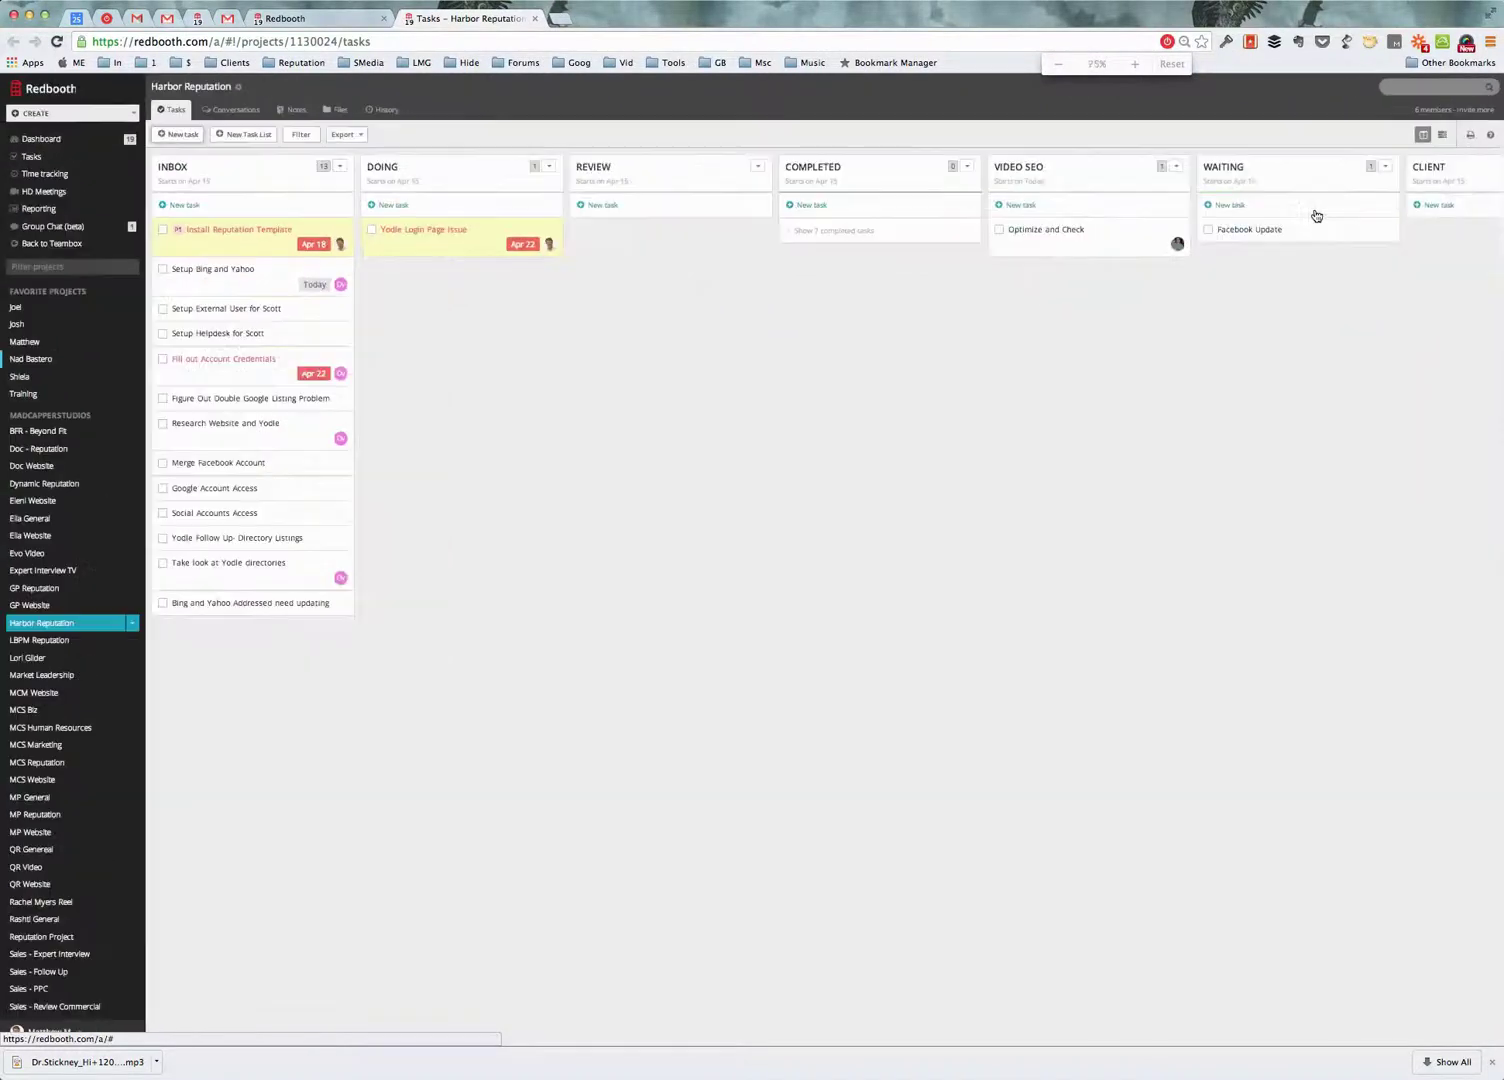
key("ctrl+minus")
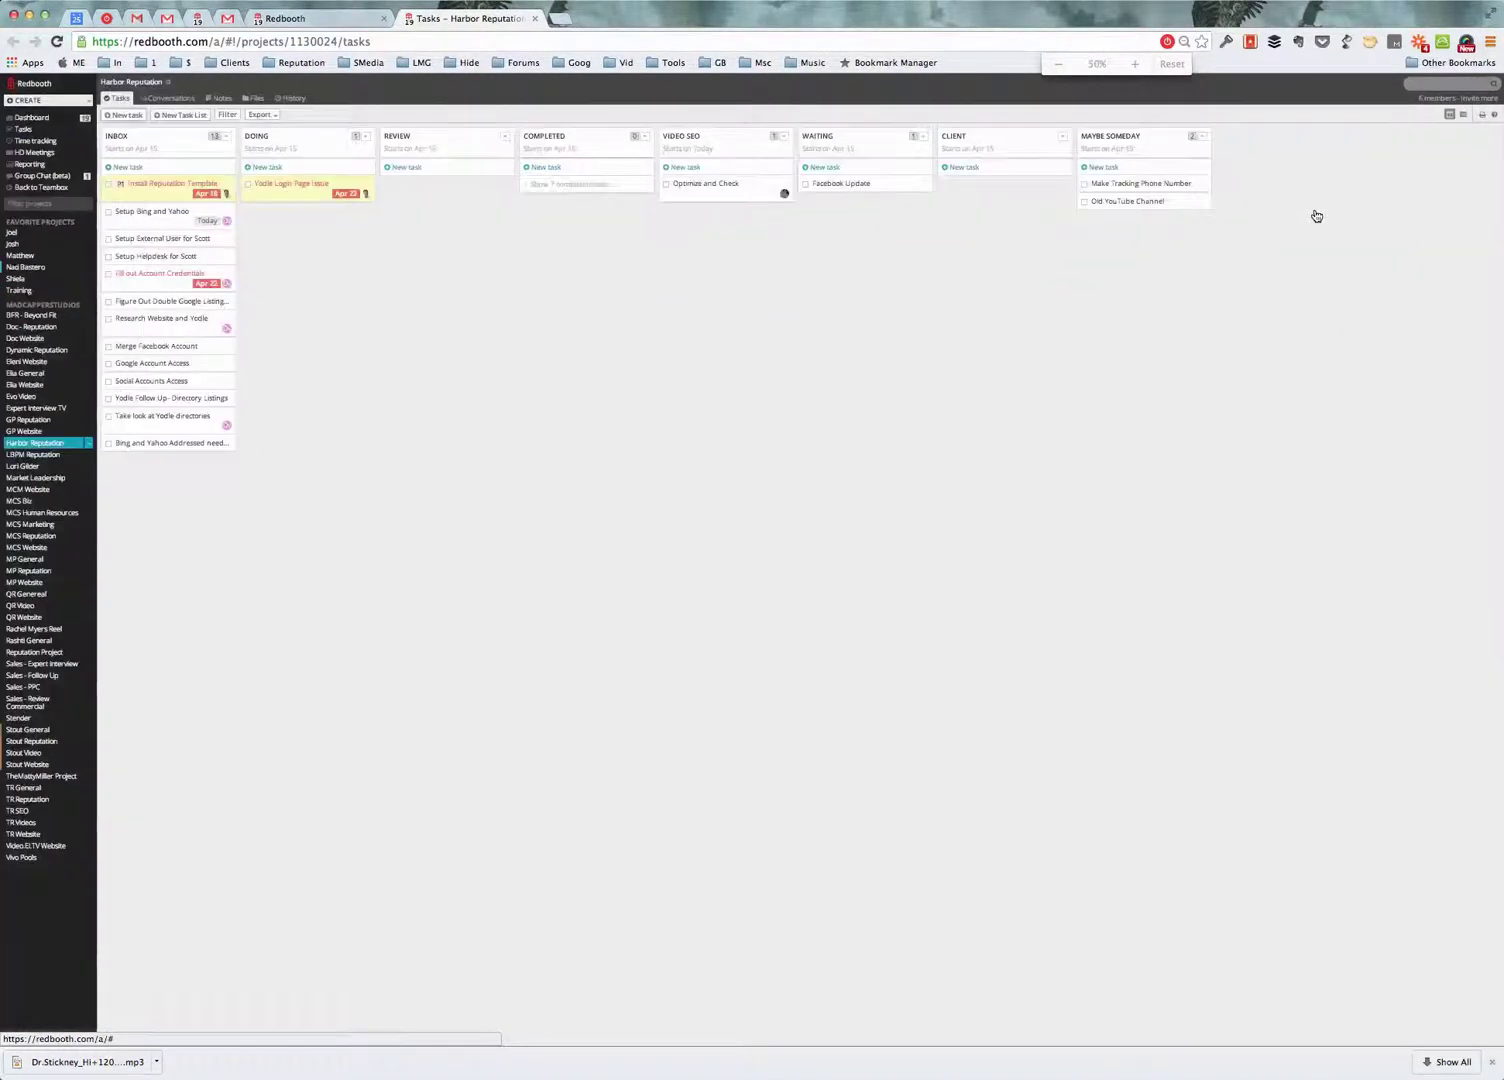
key("ctrl+plus")
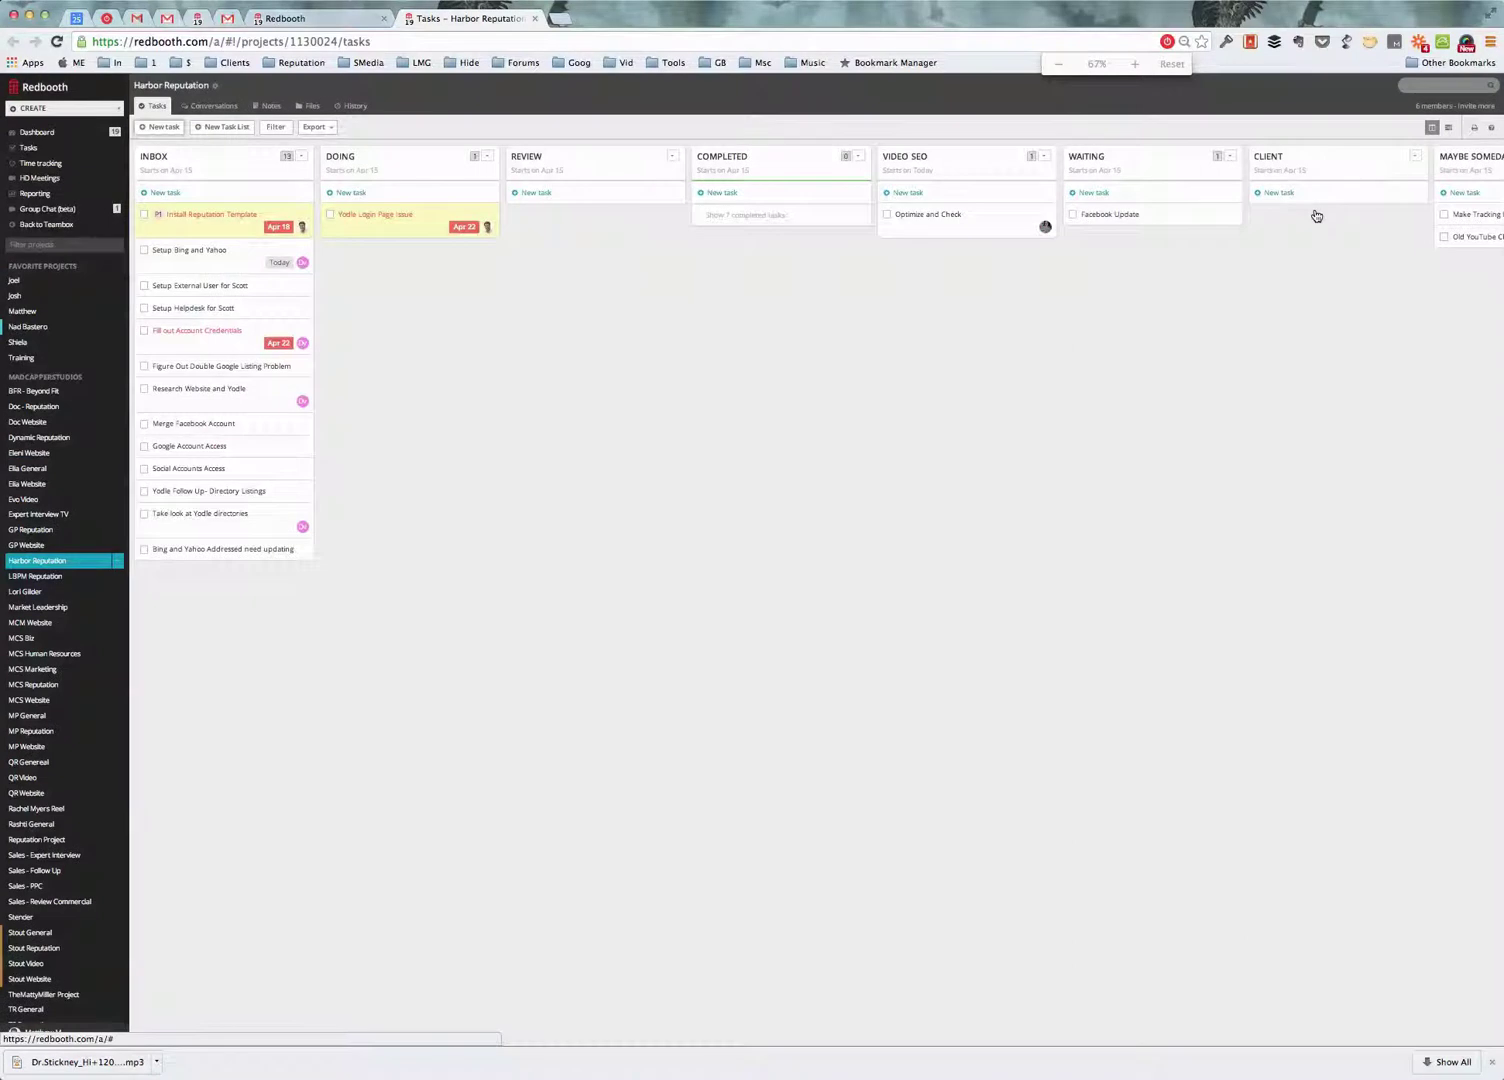
key("ctrl+minus")
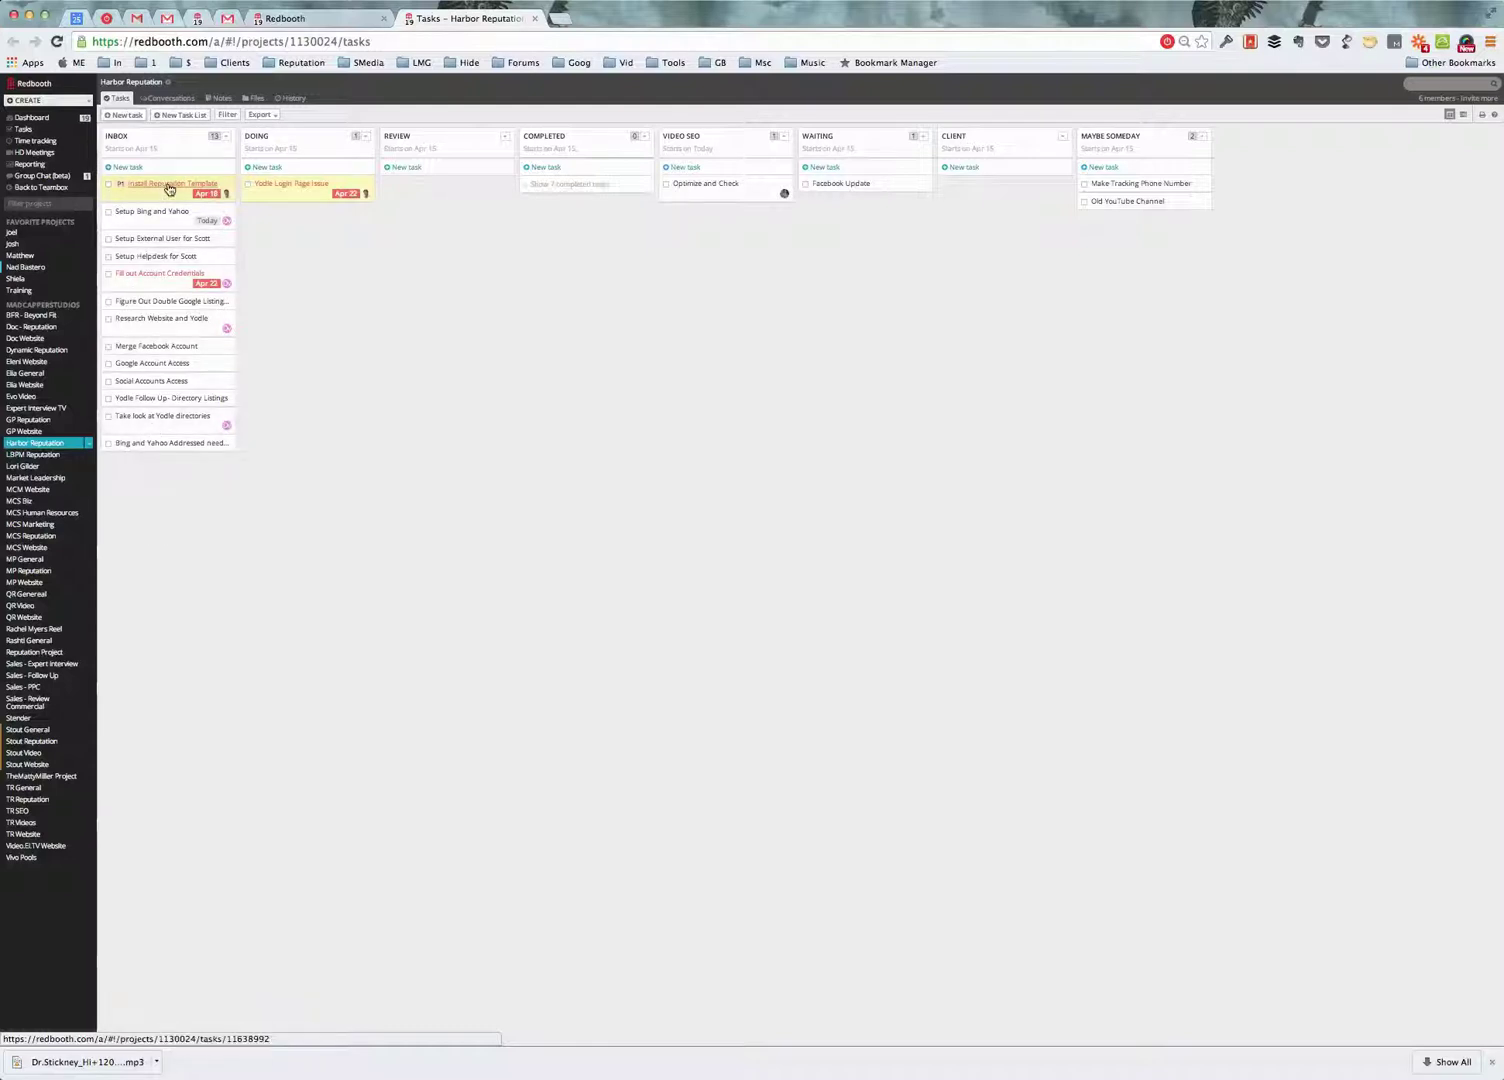
Step: View the Setup Bing and Yahoo task details and close them
mouse_move(168, 197)
left_mouse_down()
mouse_move(304, 225)
mouse_move(168, 197)
left_mouse_up()
left_click(154, 218)
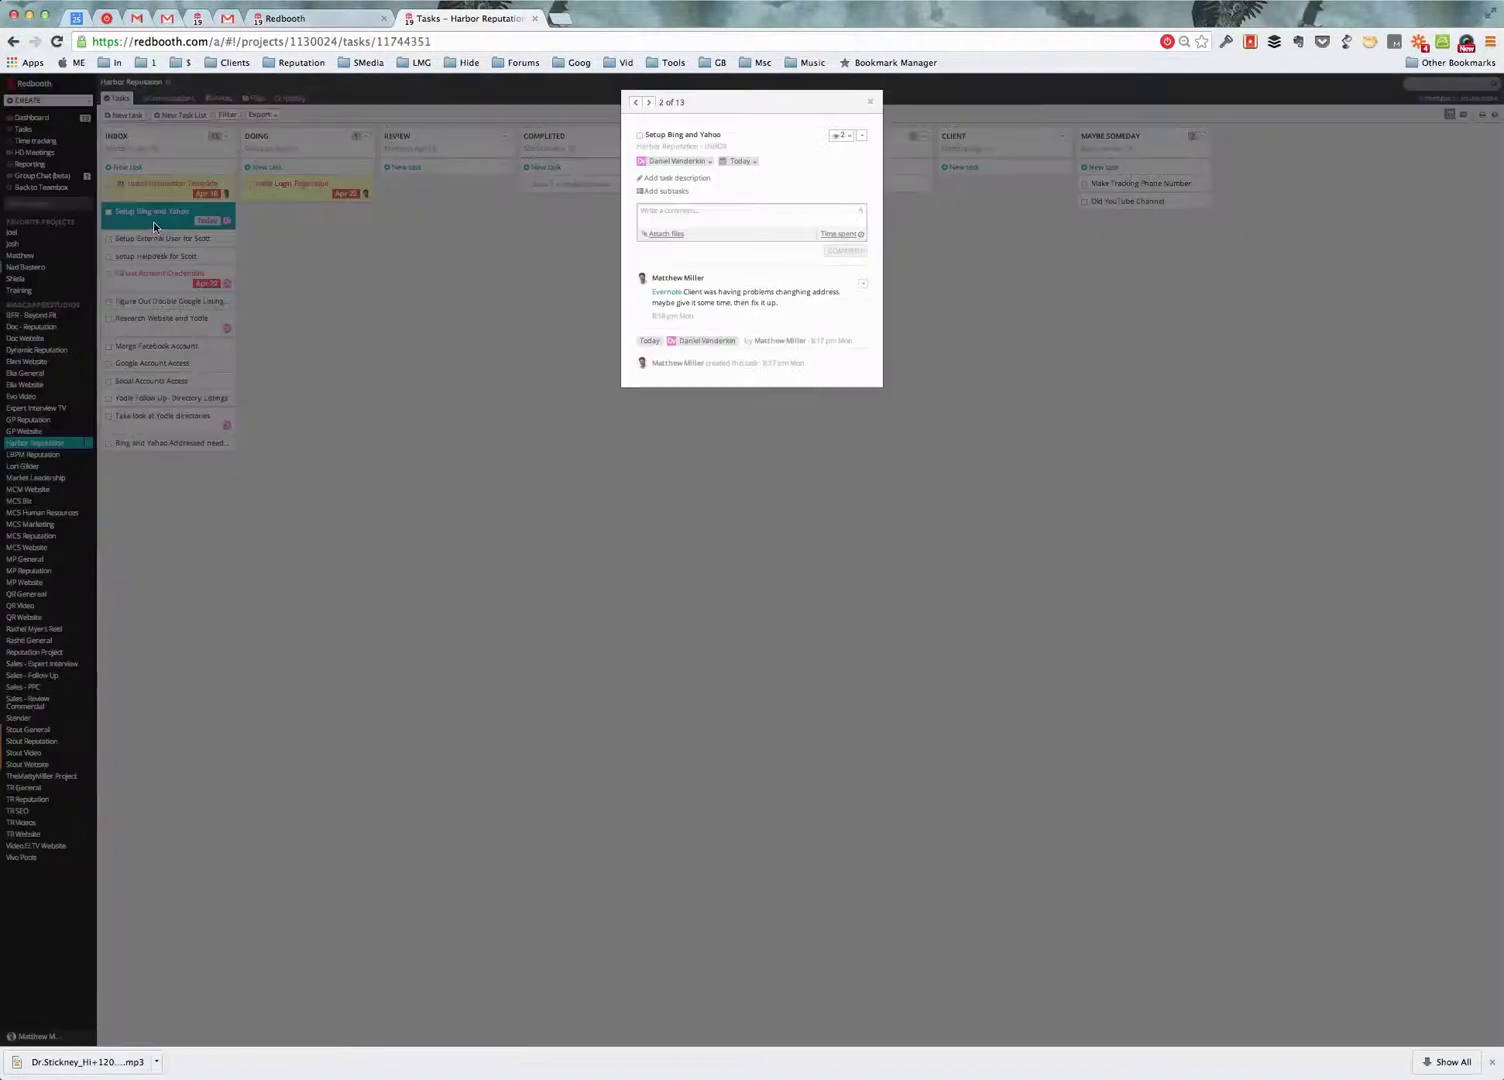
left_click(871, 104)
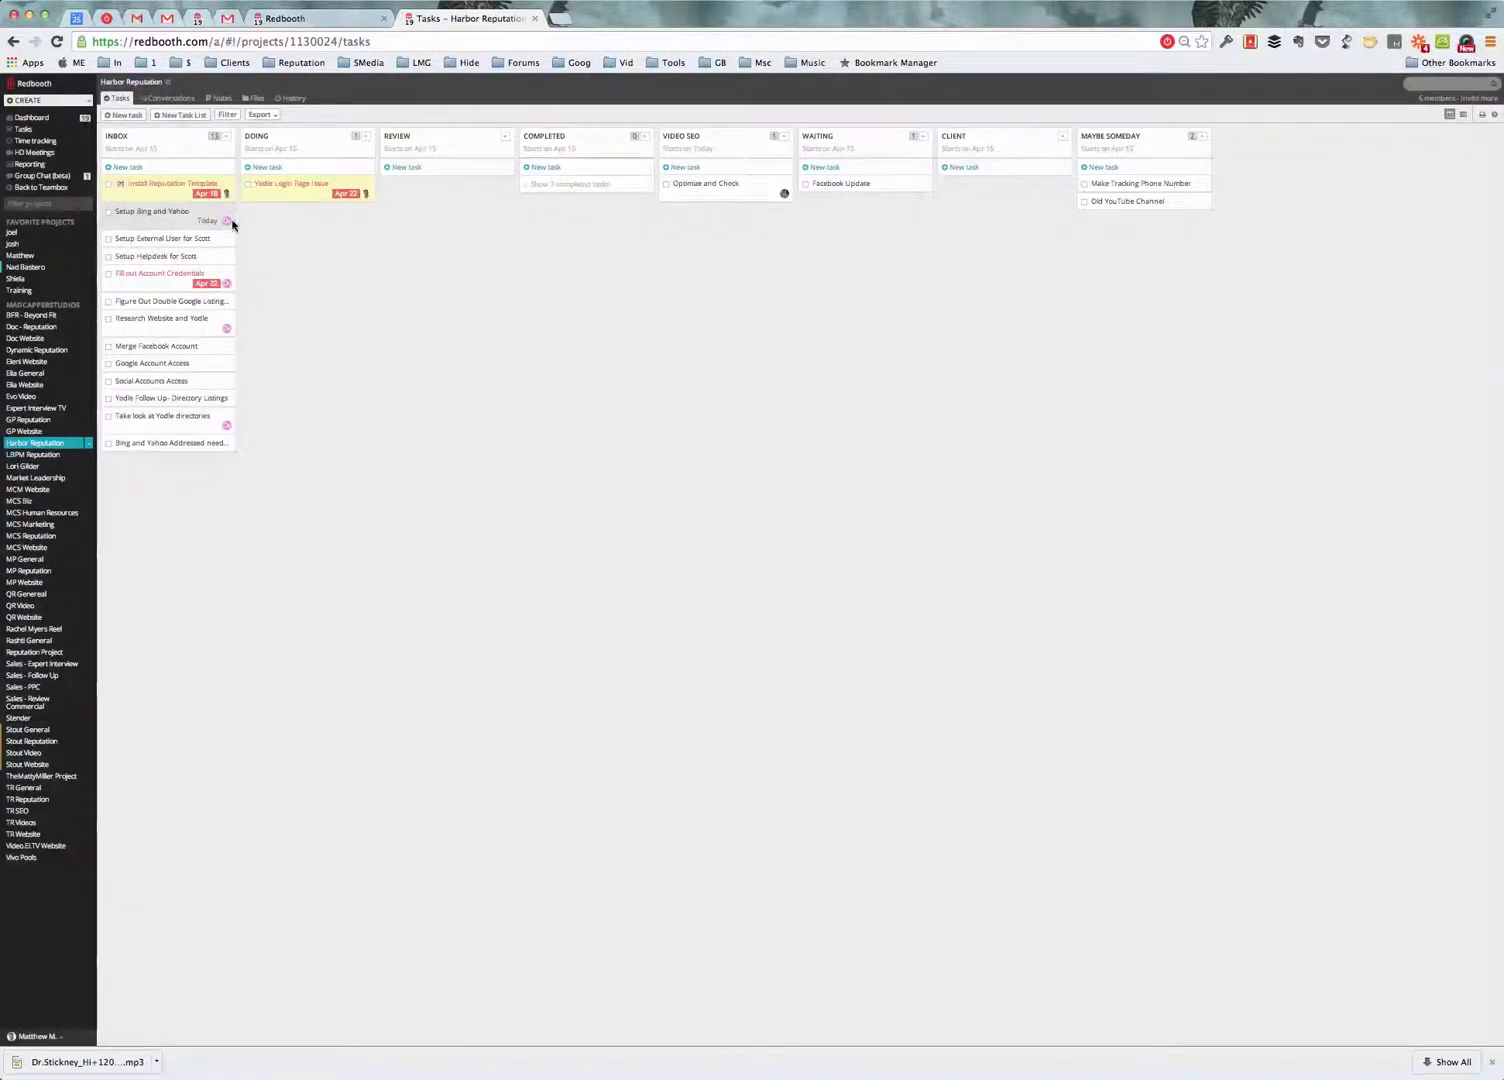
Step: Move Setup Bing and Yahoo from INBOX into DOING, then on into REVIEW
key("ctrl+plus")
key("ctrl+plus")
key("ctrl+plus")
key("ctrl+plus")
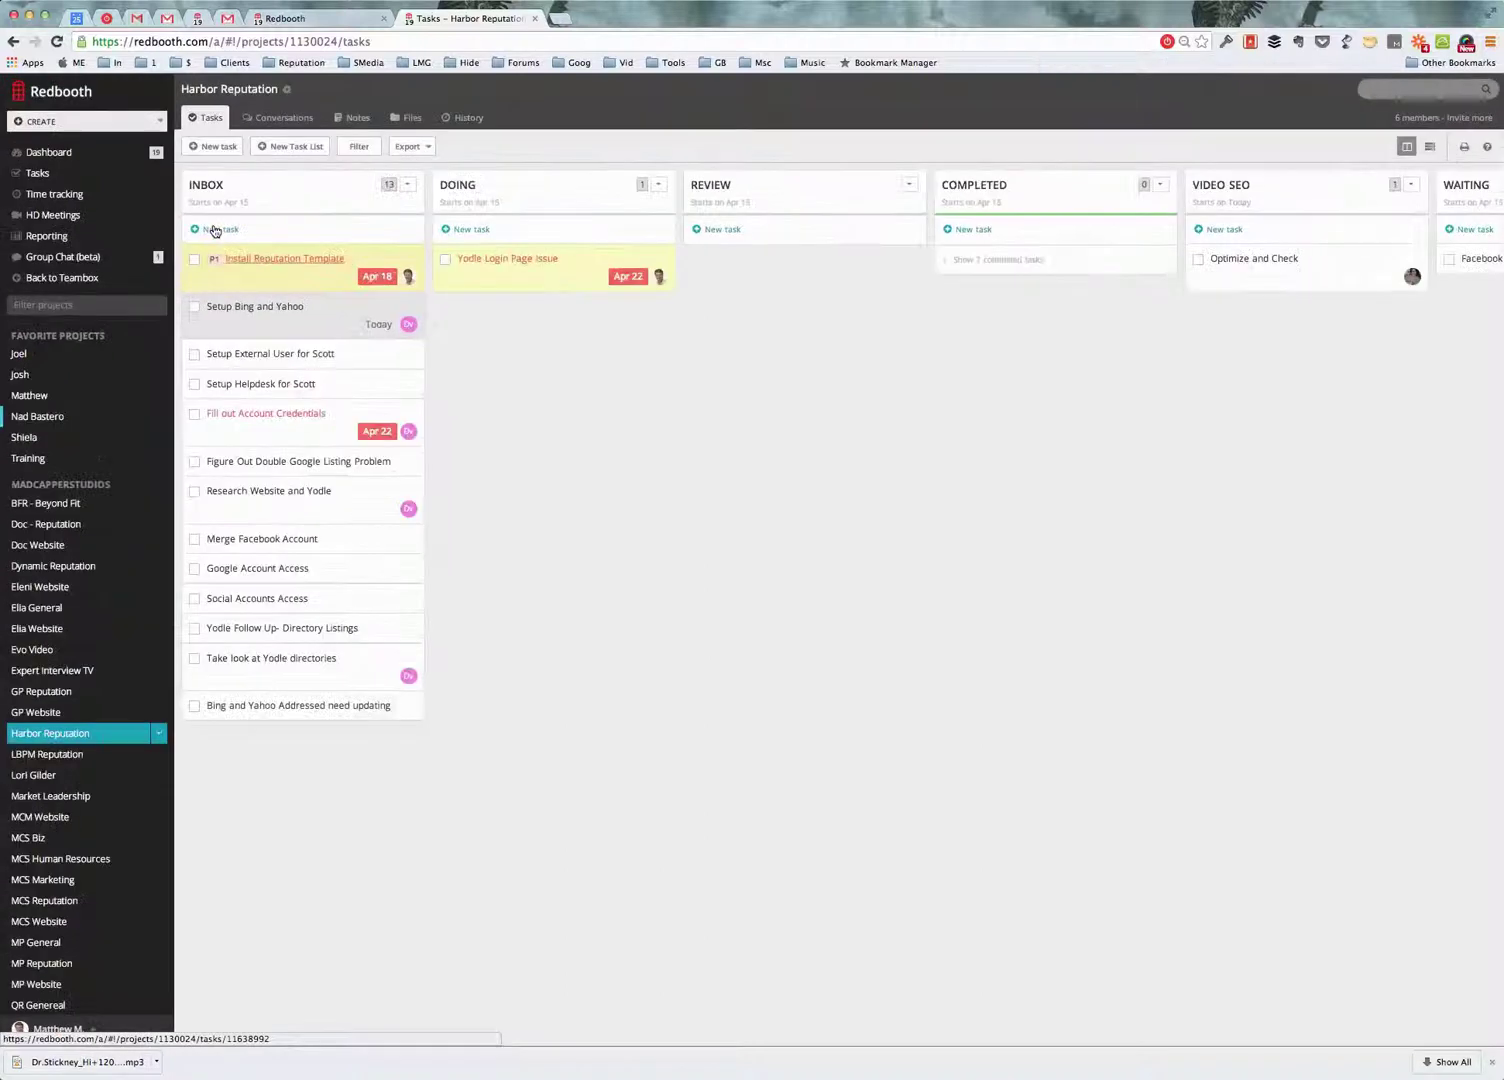
key("ctrl+plus")
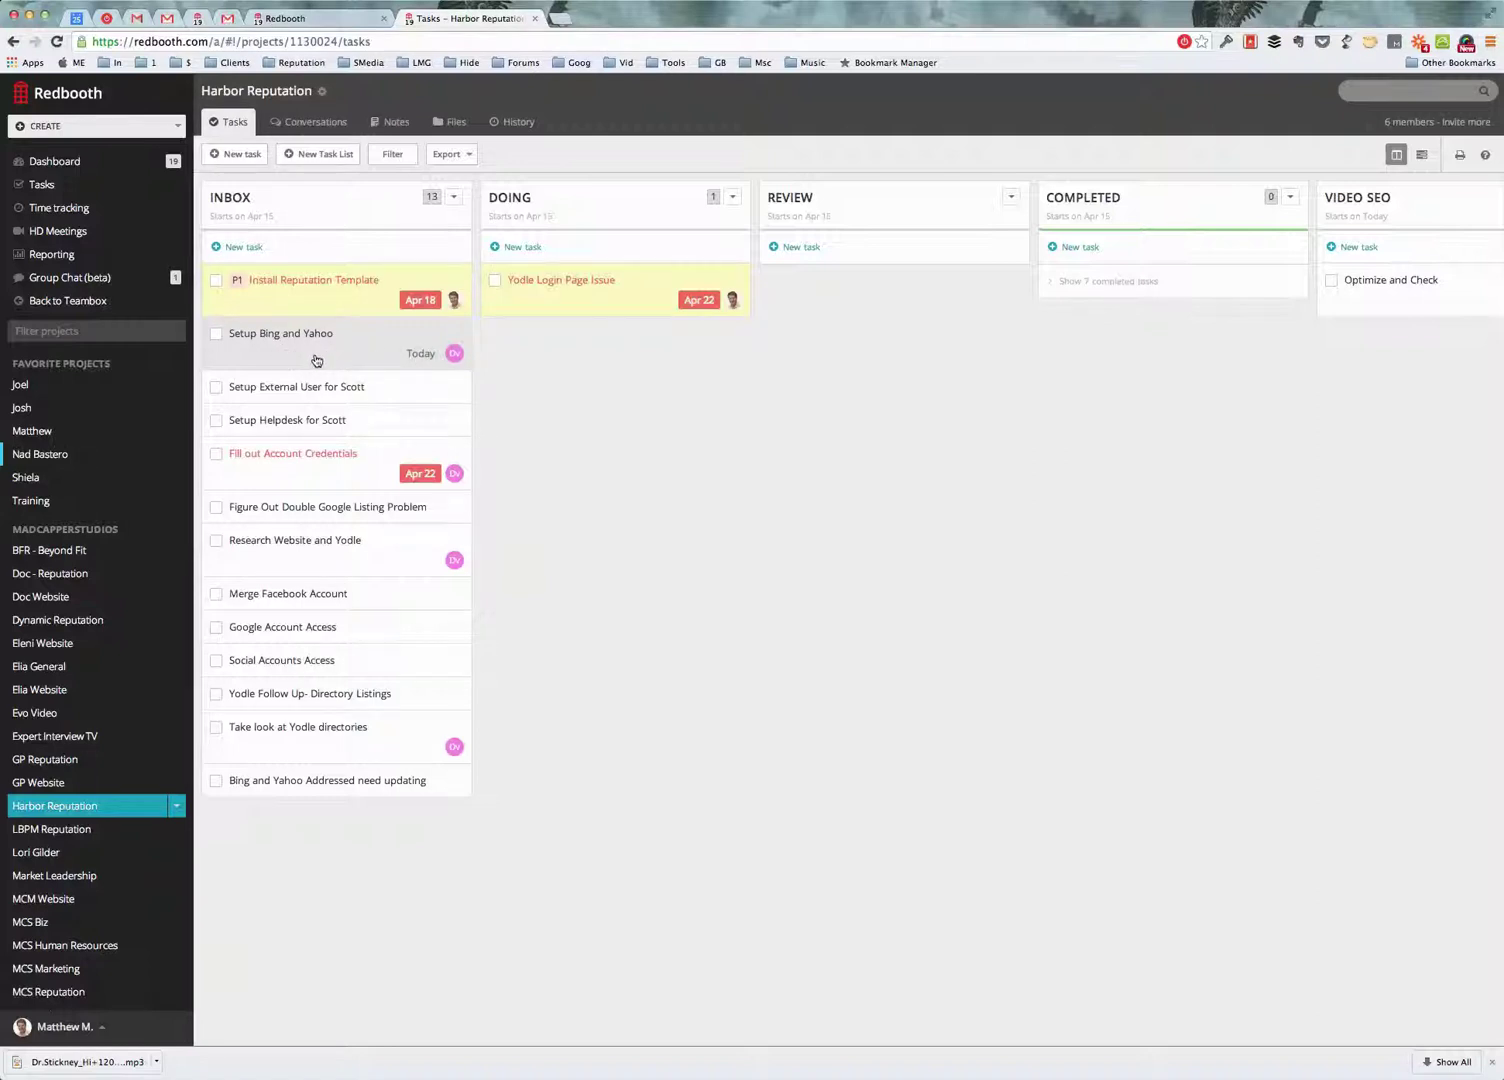
left_click_drag(425, 353, 622, 352)
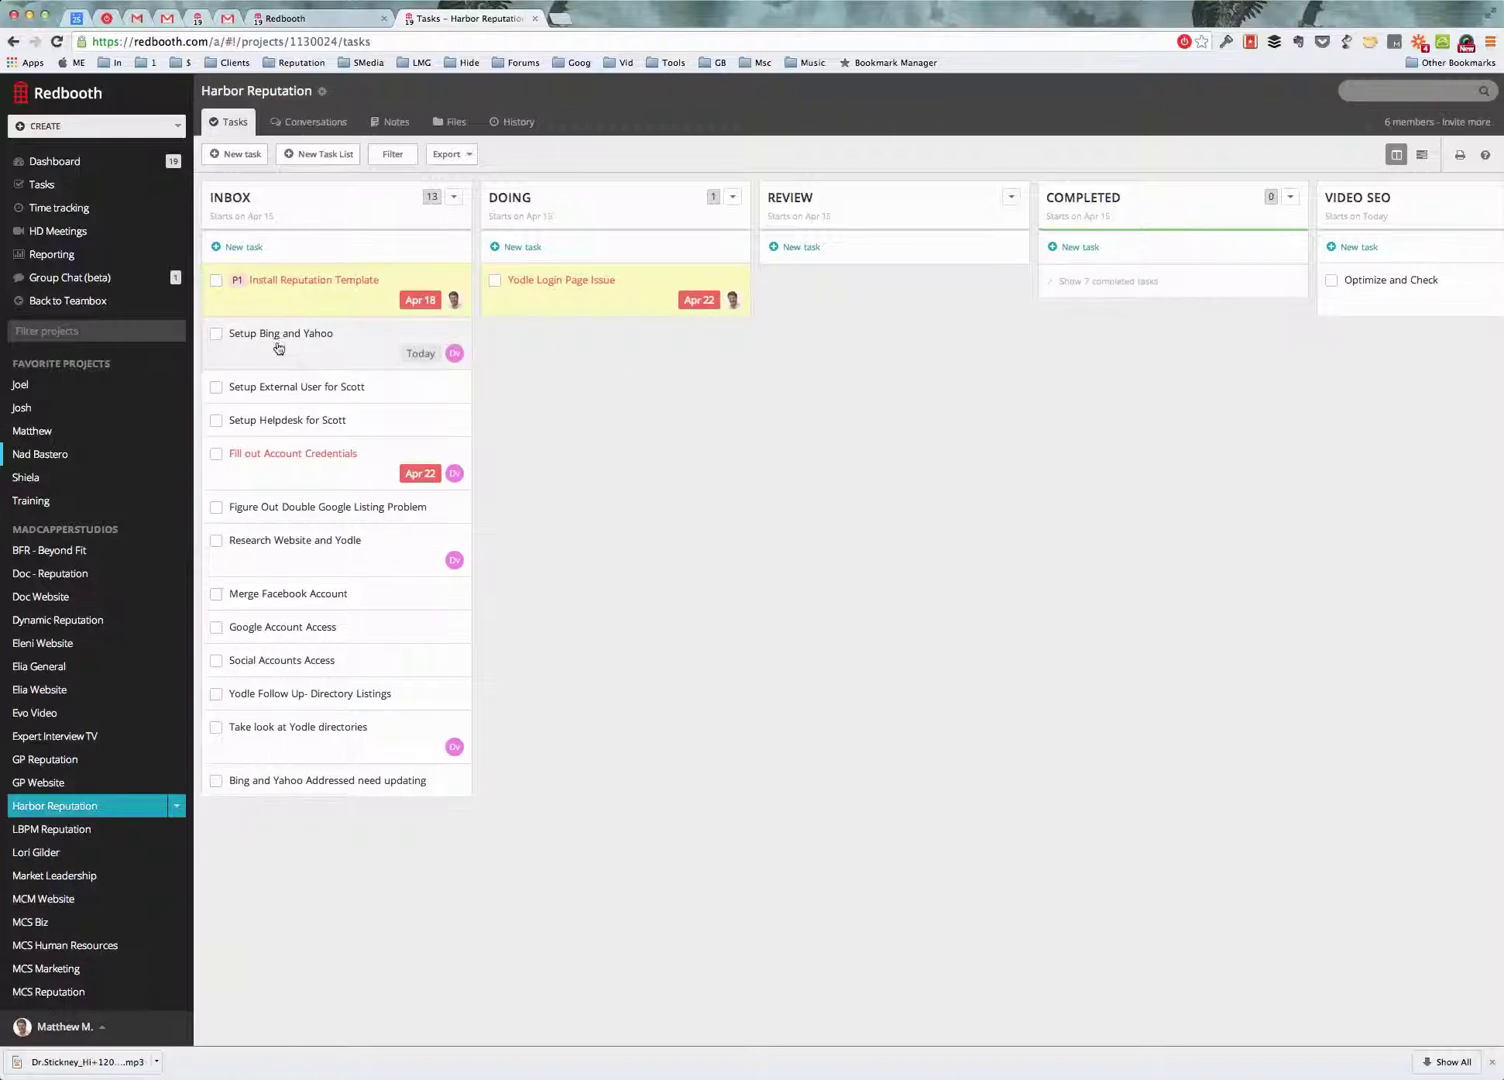
mouse_move(295, 342)
left_mouse_down()
mouse_move(633, 275)
mouse_move(607, 293)
left_mouse_up()
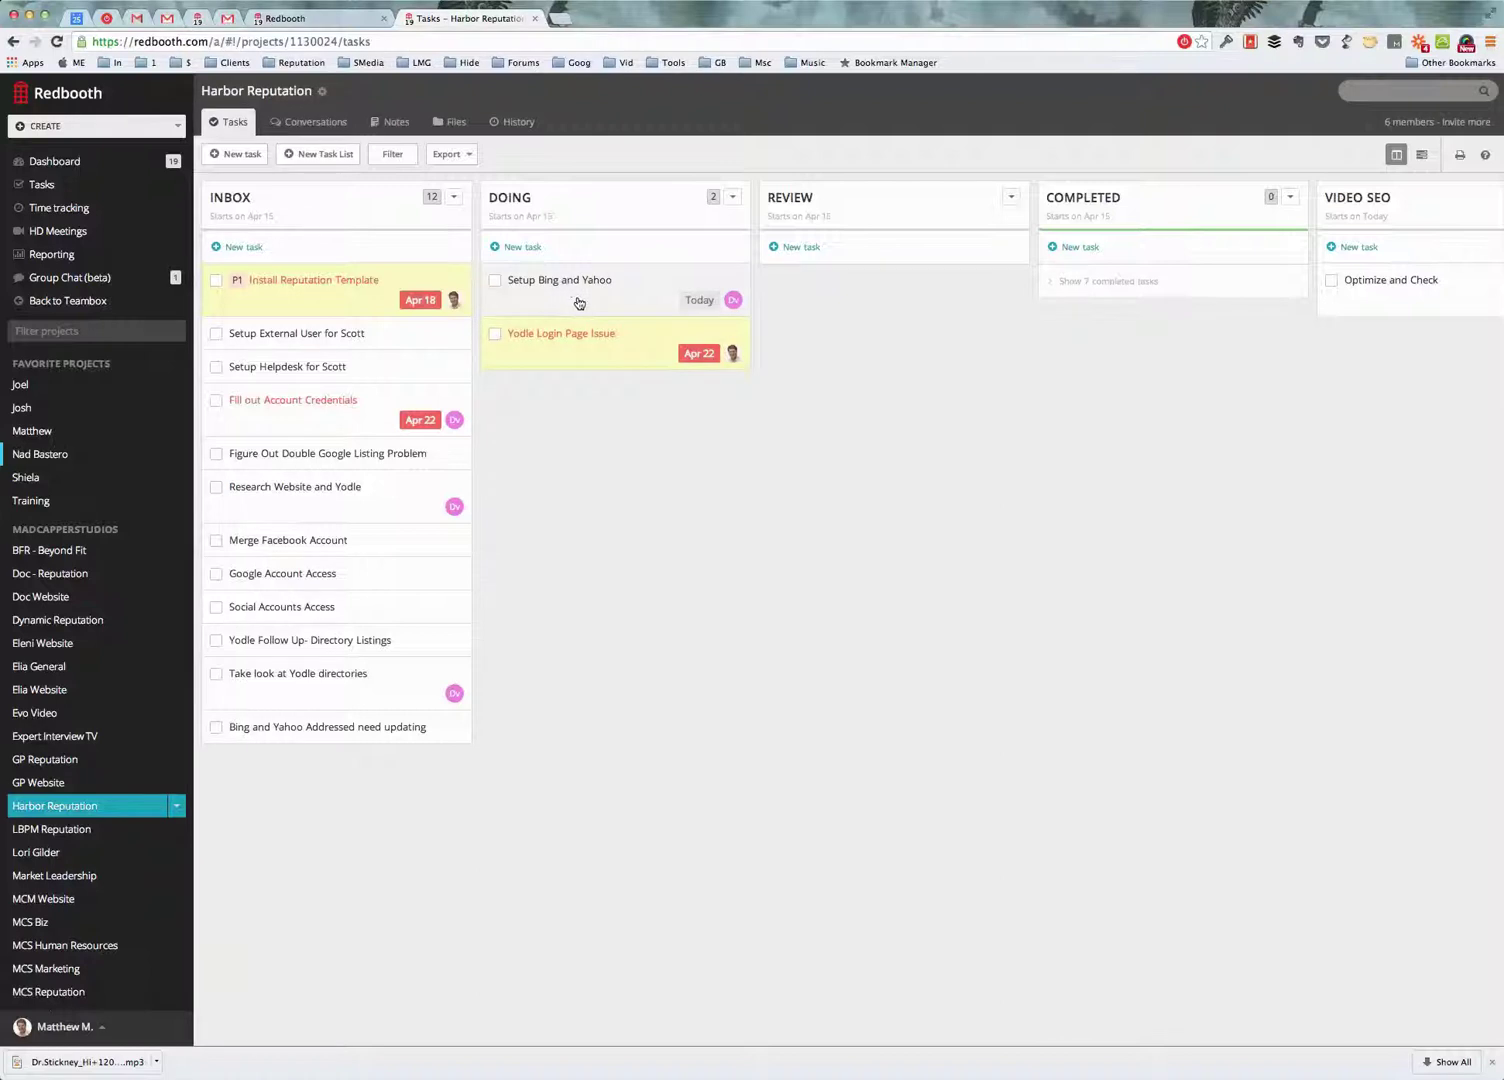
left_click_drag(582, 302, 889, 310)
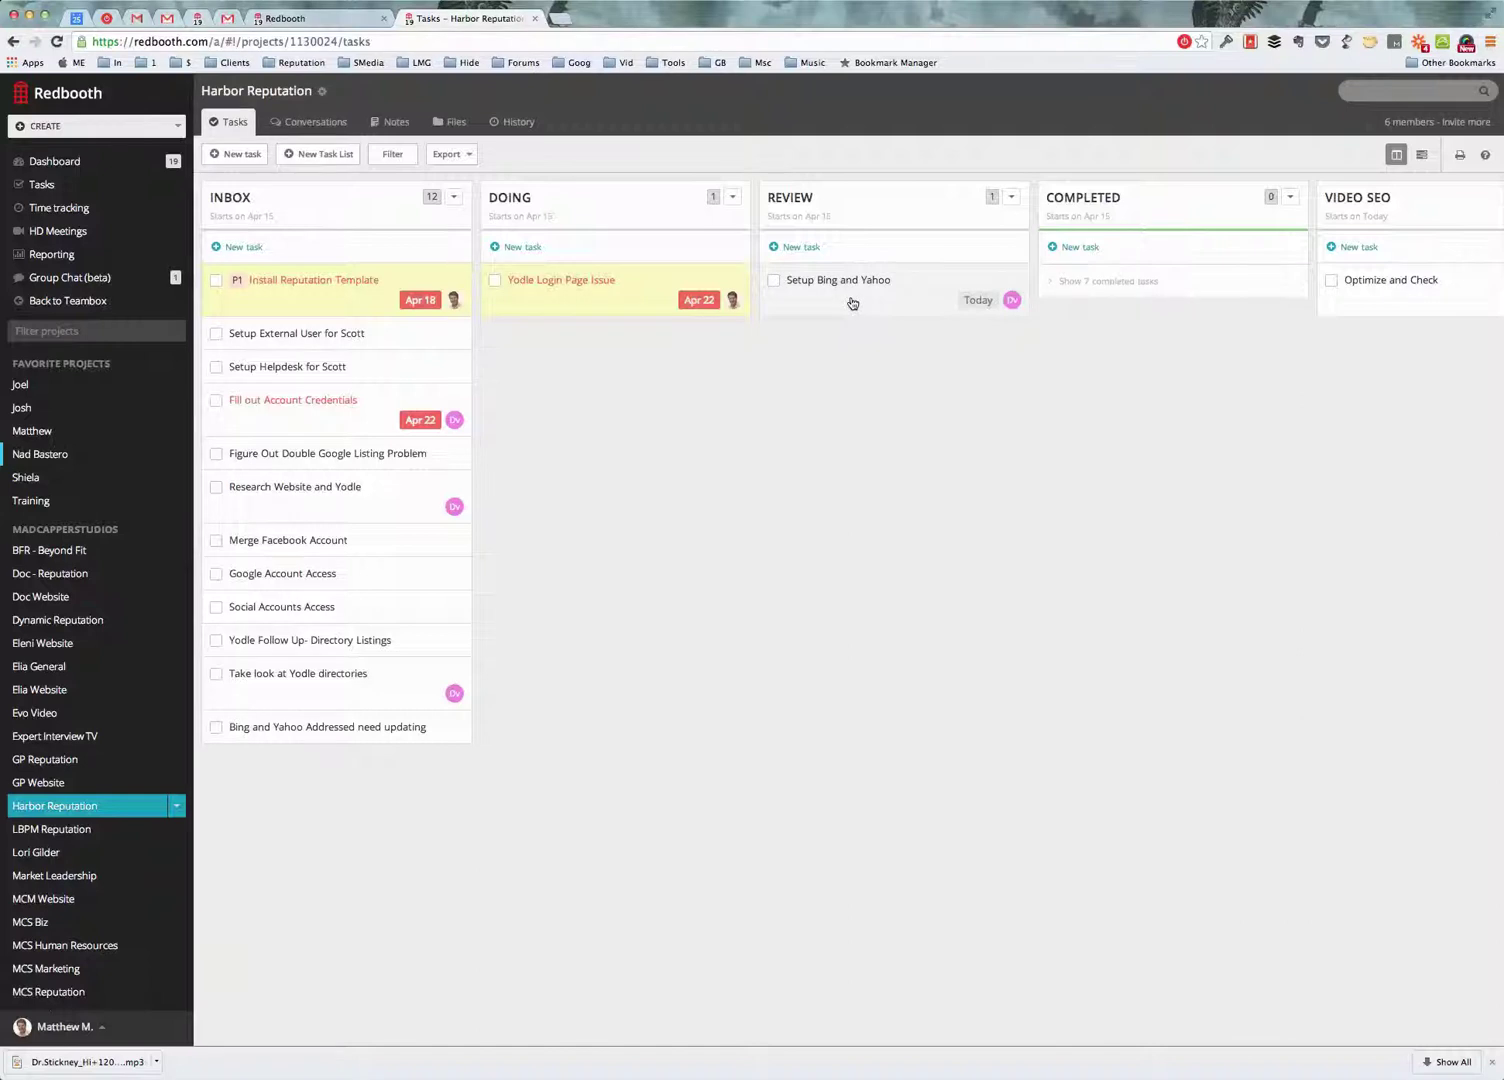
scroll(852, 303, "right", 3)
scroll(811, 303, "left", 2)
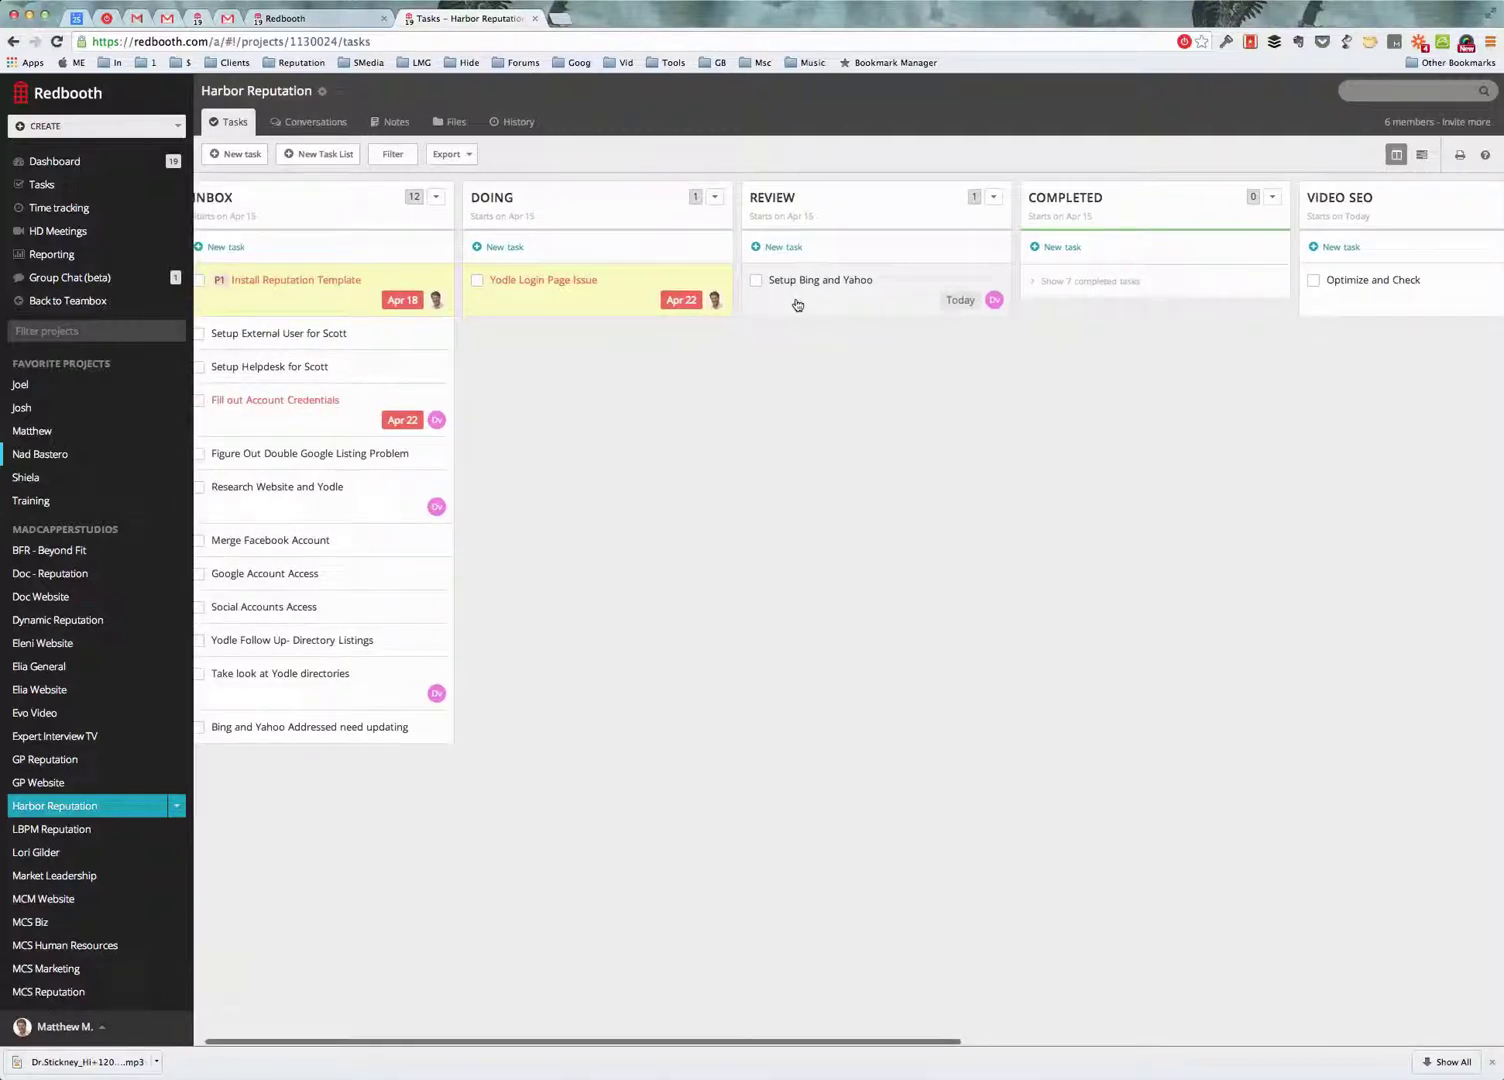
Step: Move Setup Bing and Yahoo from REVIEW into COMPLETED
left_click_drag(831, 303, 1122, 301)
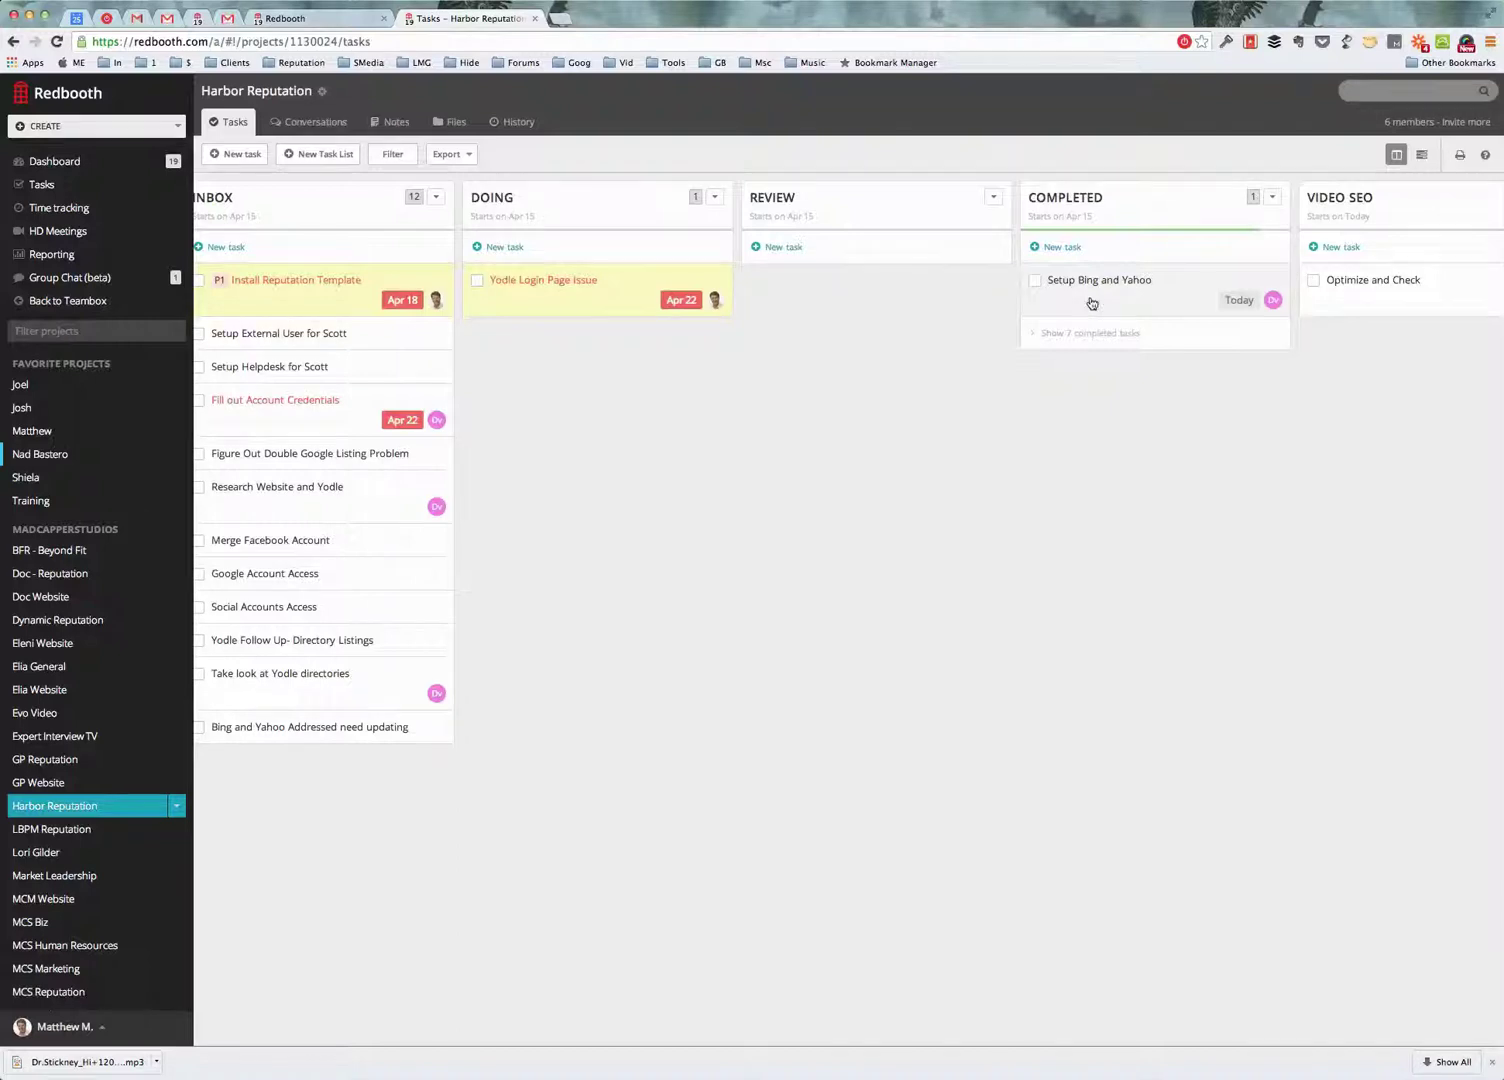
scroll(1090, 302, "right", 2)
scroll(1090, 302, "left", 1)
scroll(1090, 302, "right", 2)
left_click(1032, 336)
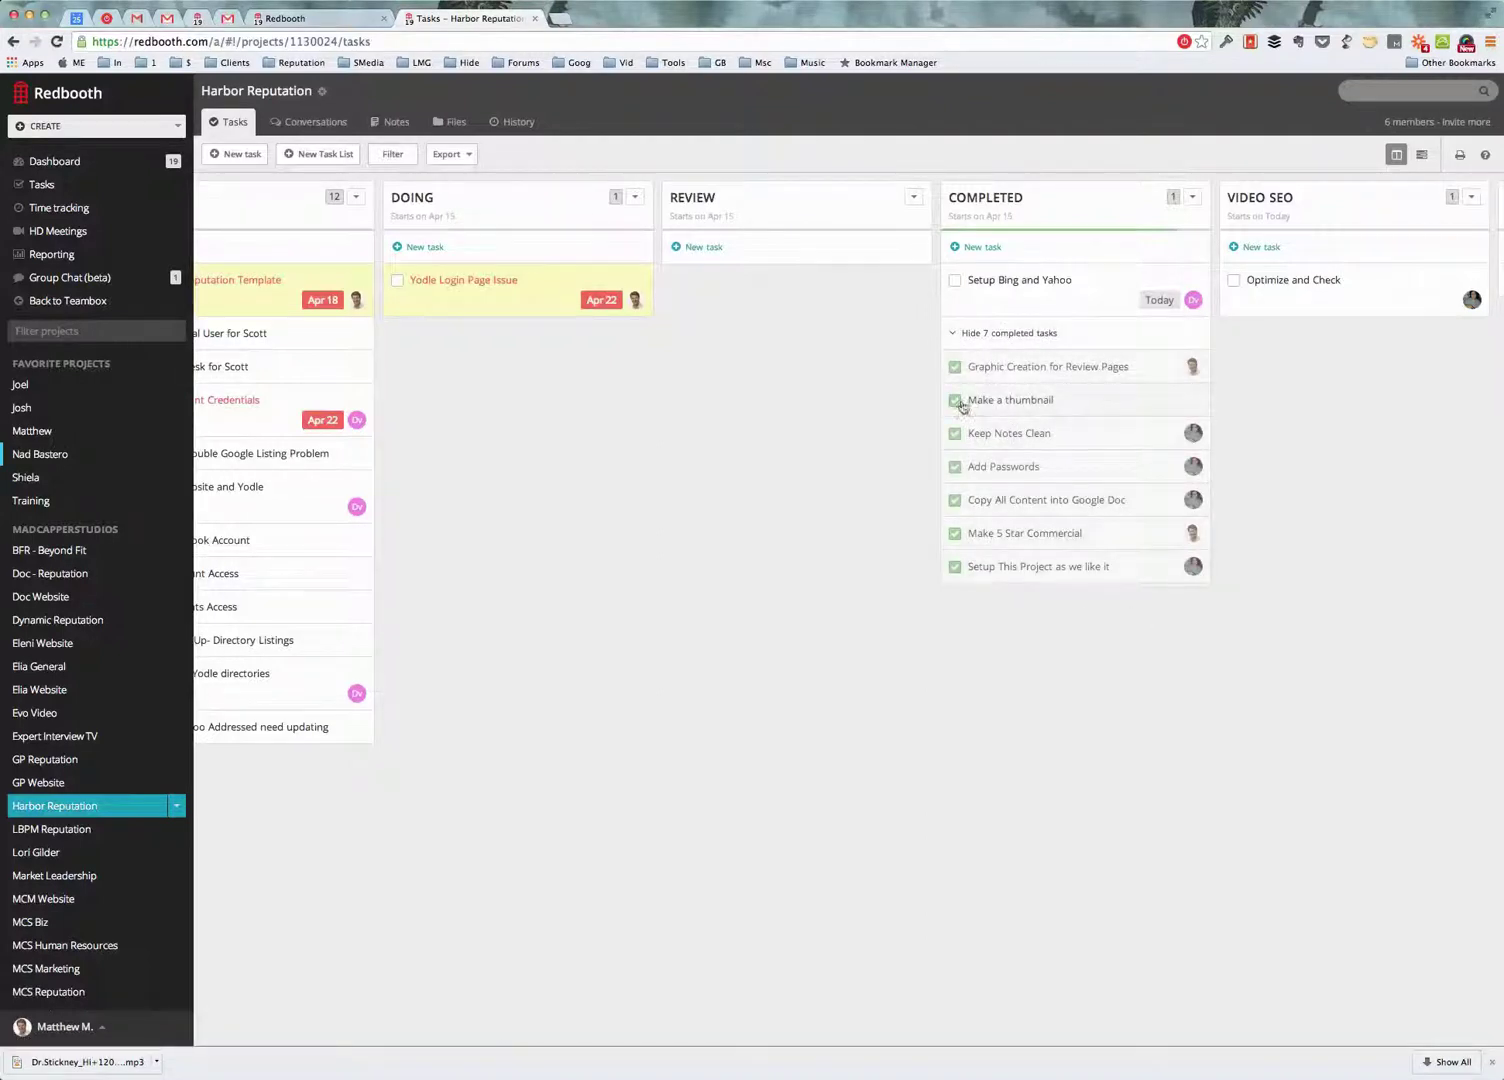
left_click(1075, 333)
scroll(1042, 338, "right", 5)
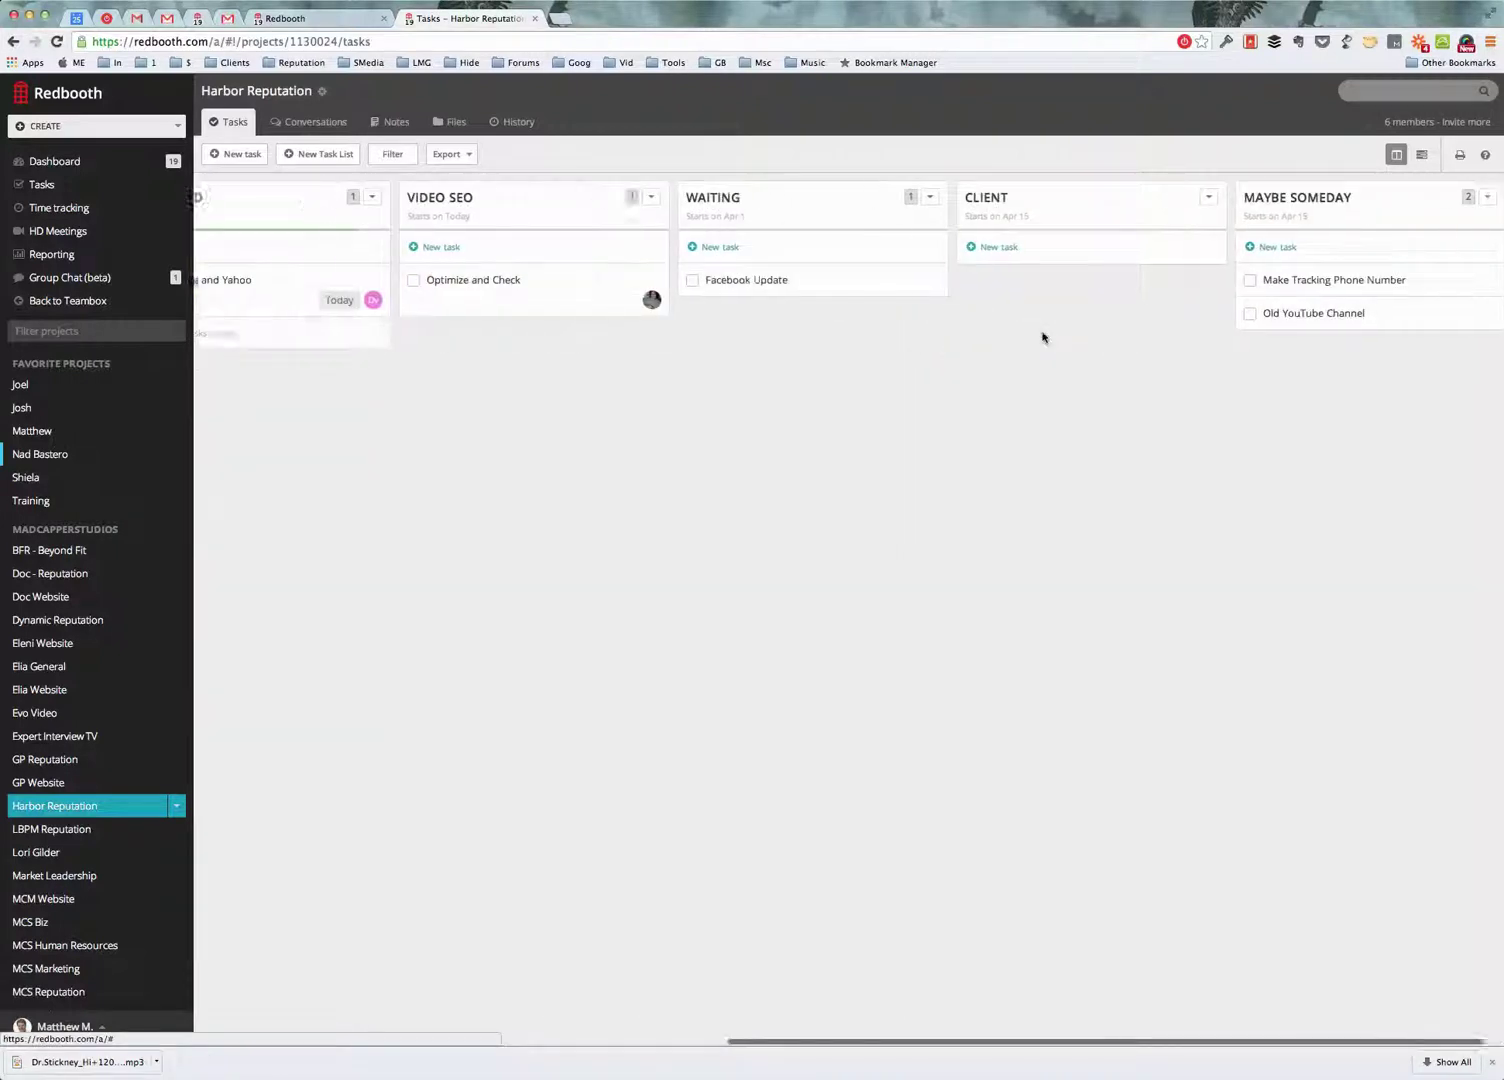
scroll(1042, 338, "right", 2)
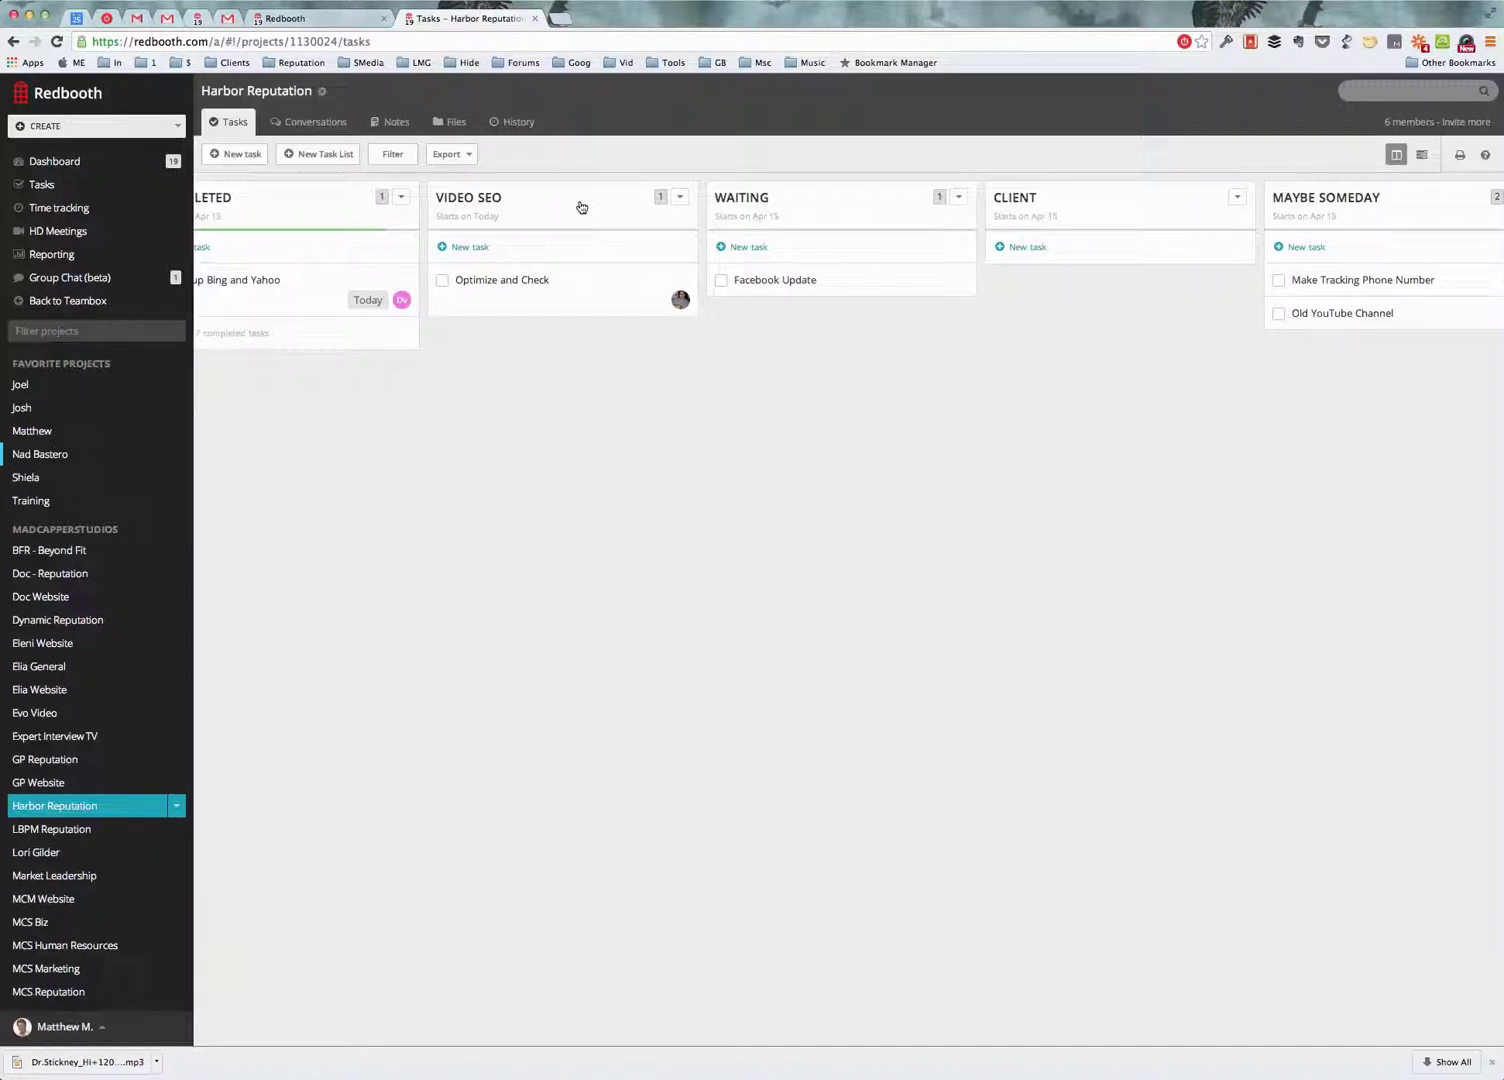
Step: Rename the Optimize and Check task to 5 Star Video - Matthew
left_click(572, 305)
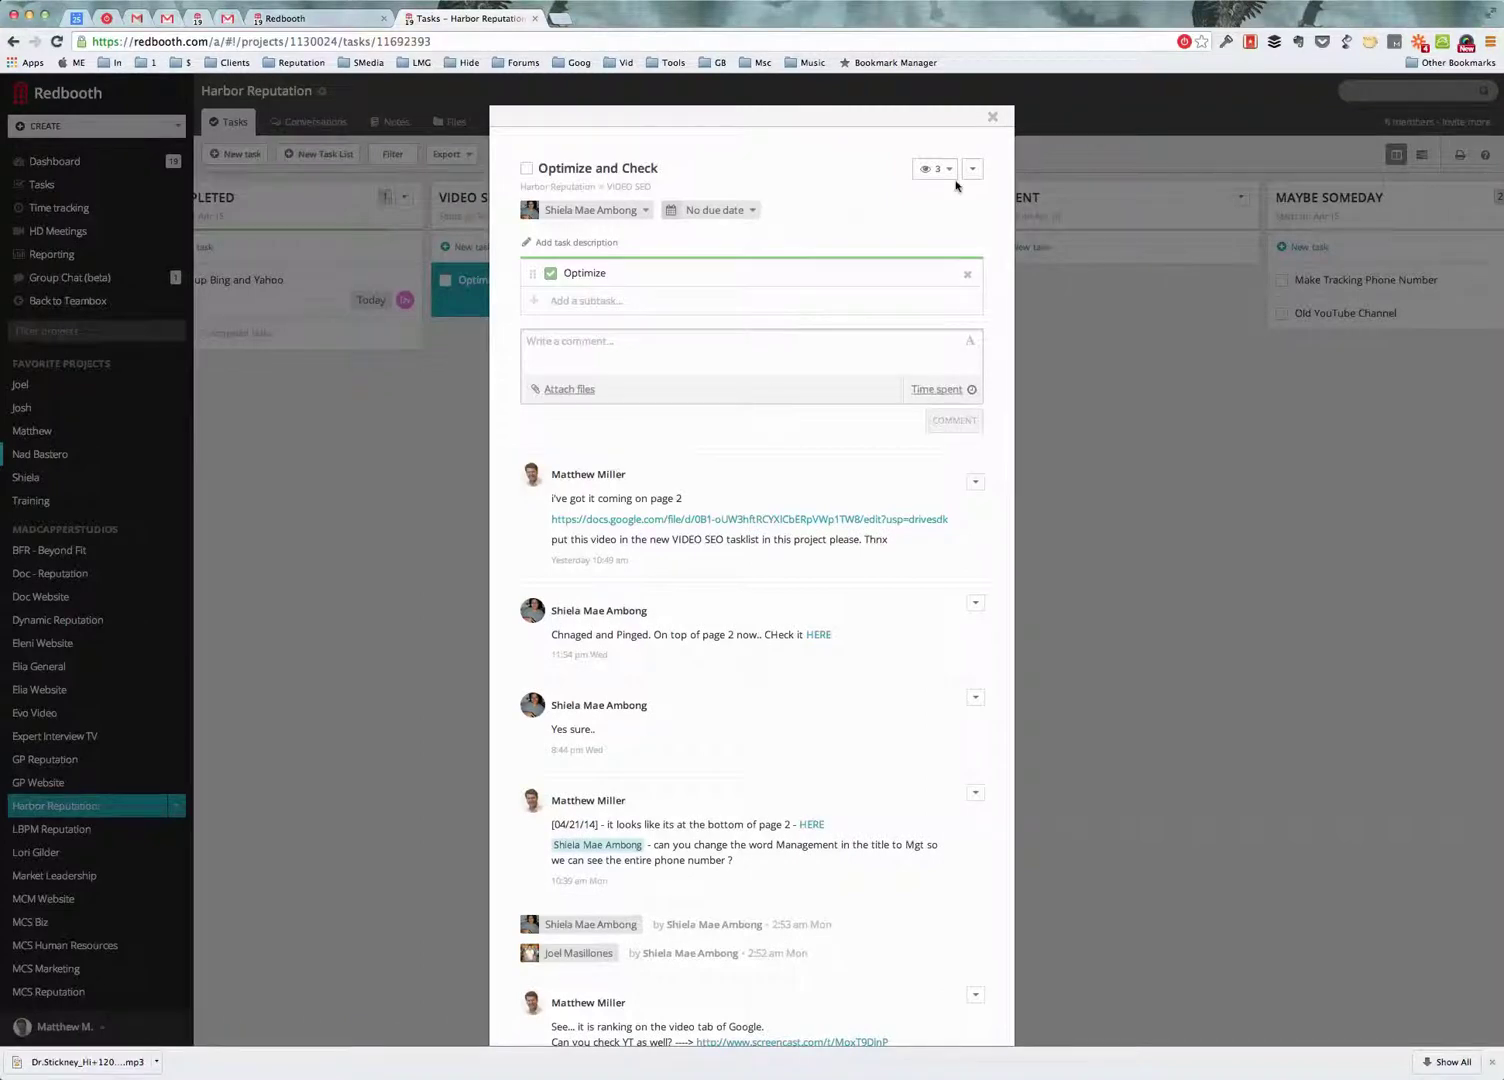
scroll(705, 688, "down", 5)
scroll(705, 688, "up", 5)
scroll(745, 587, "down", 10)
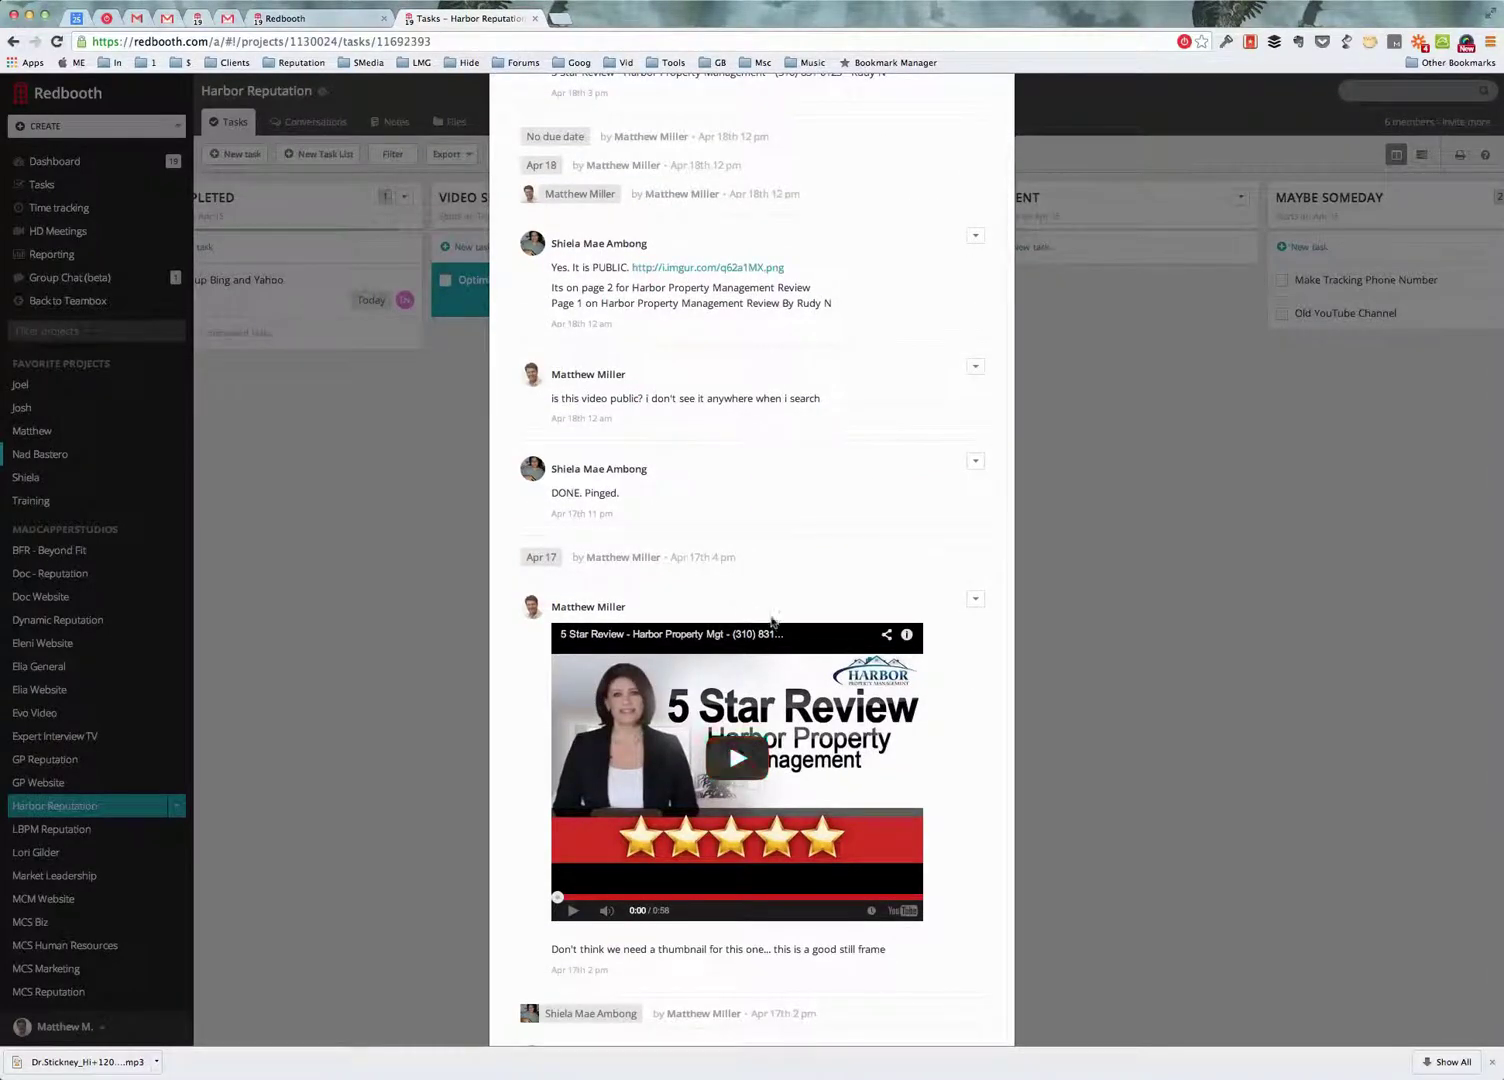
scroll(658, 655, "up", 3)
scroll(768, 654, "up", 8)
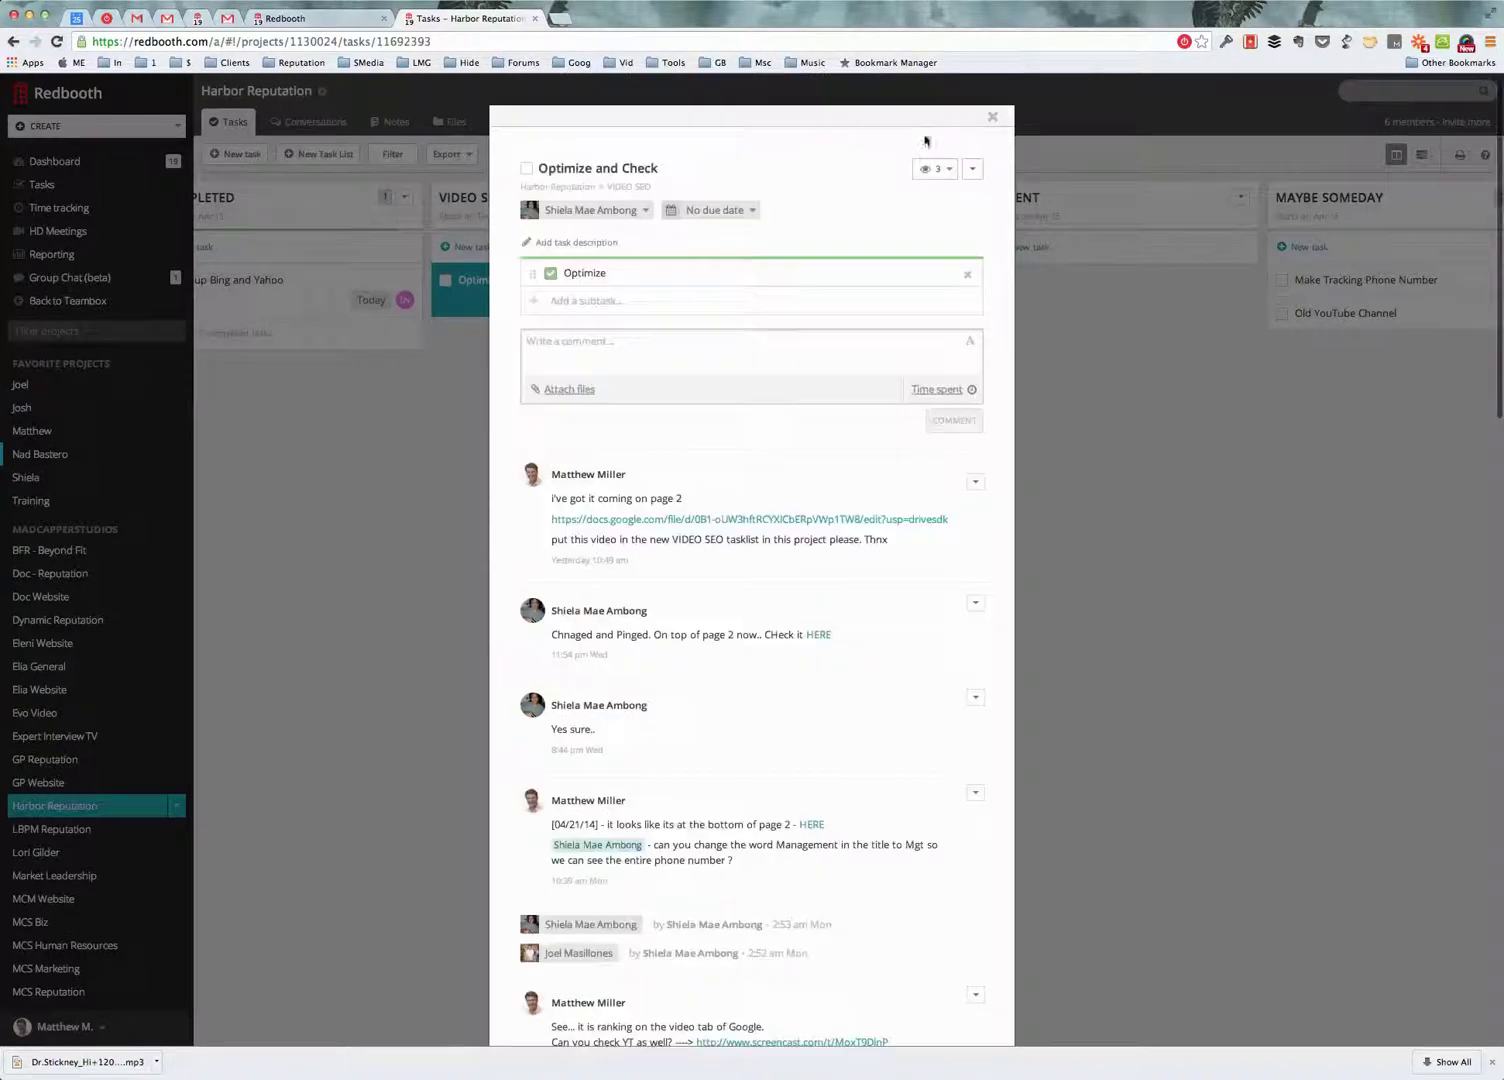
left_click(972, 169)
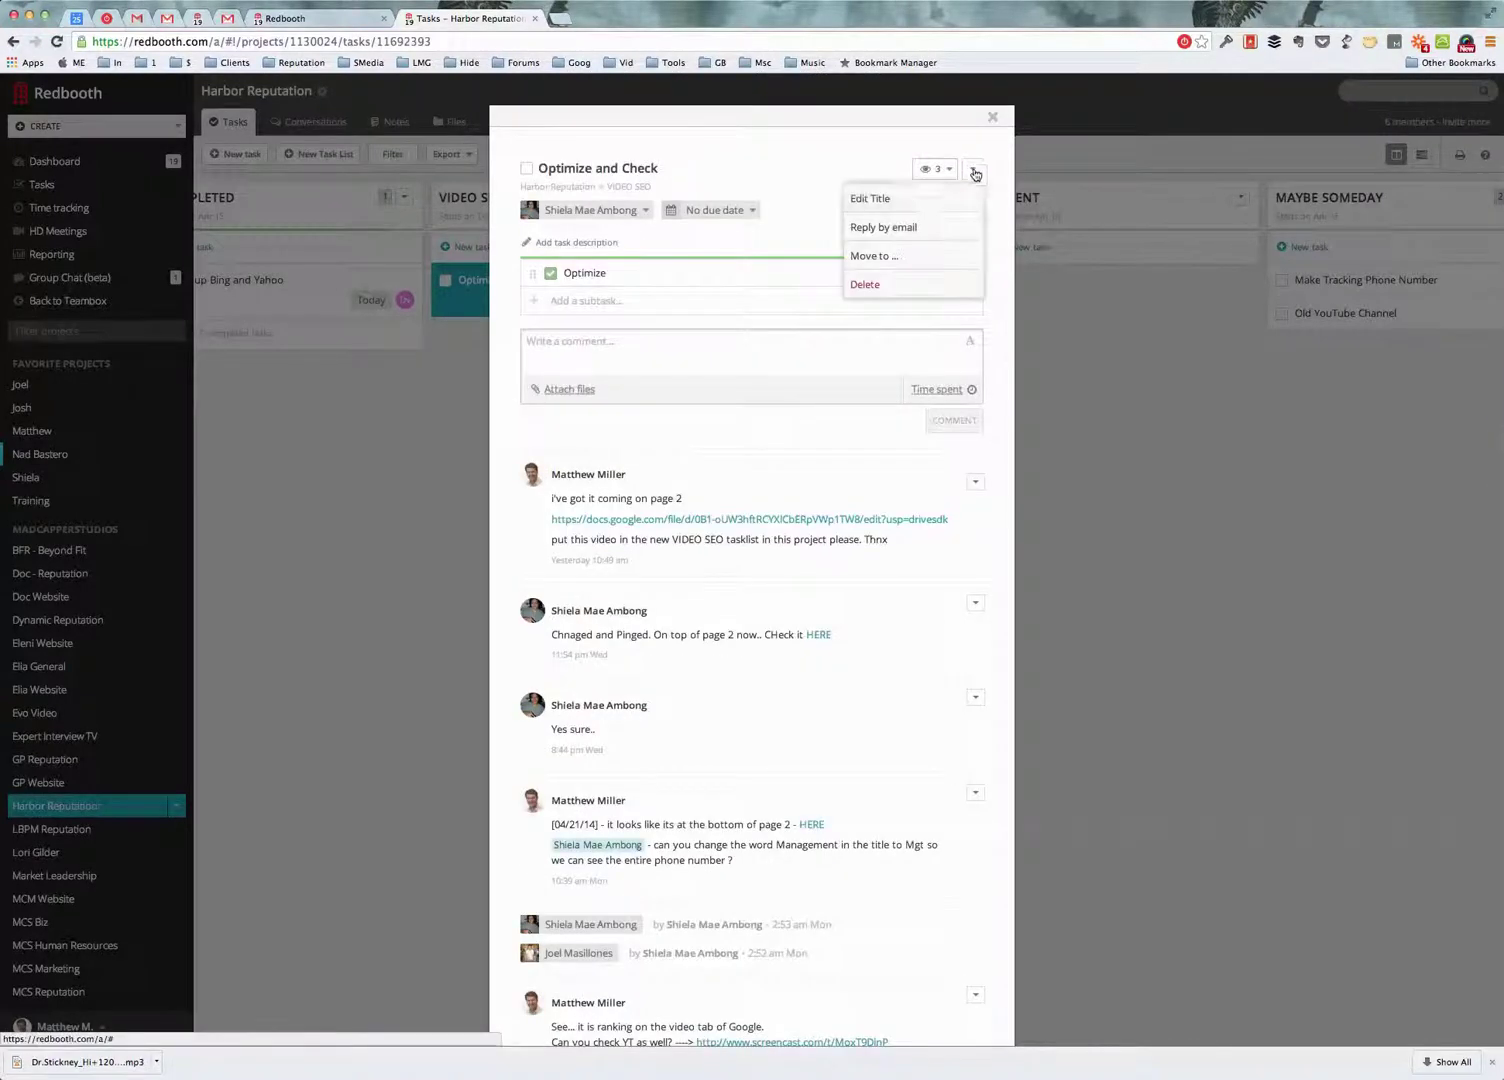
left_click(919, 201)
key("super+a")
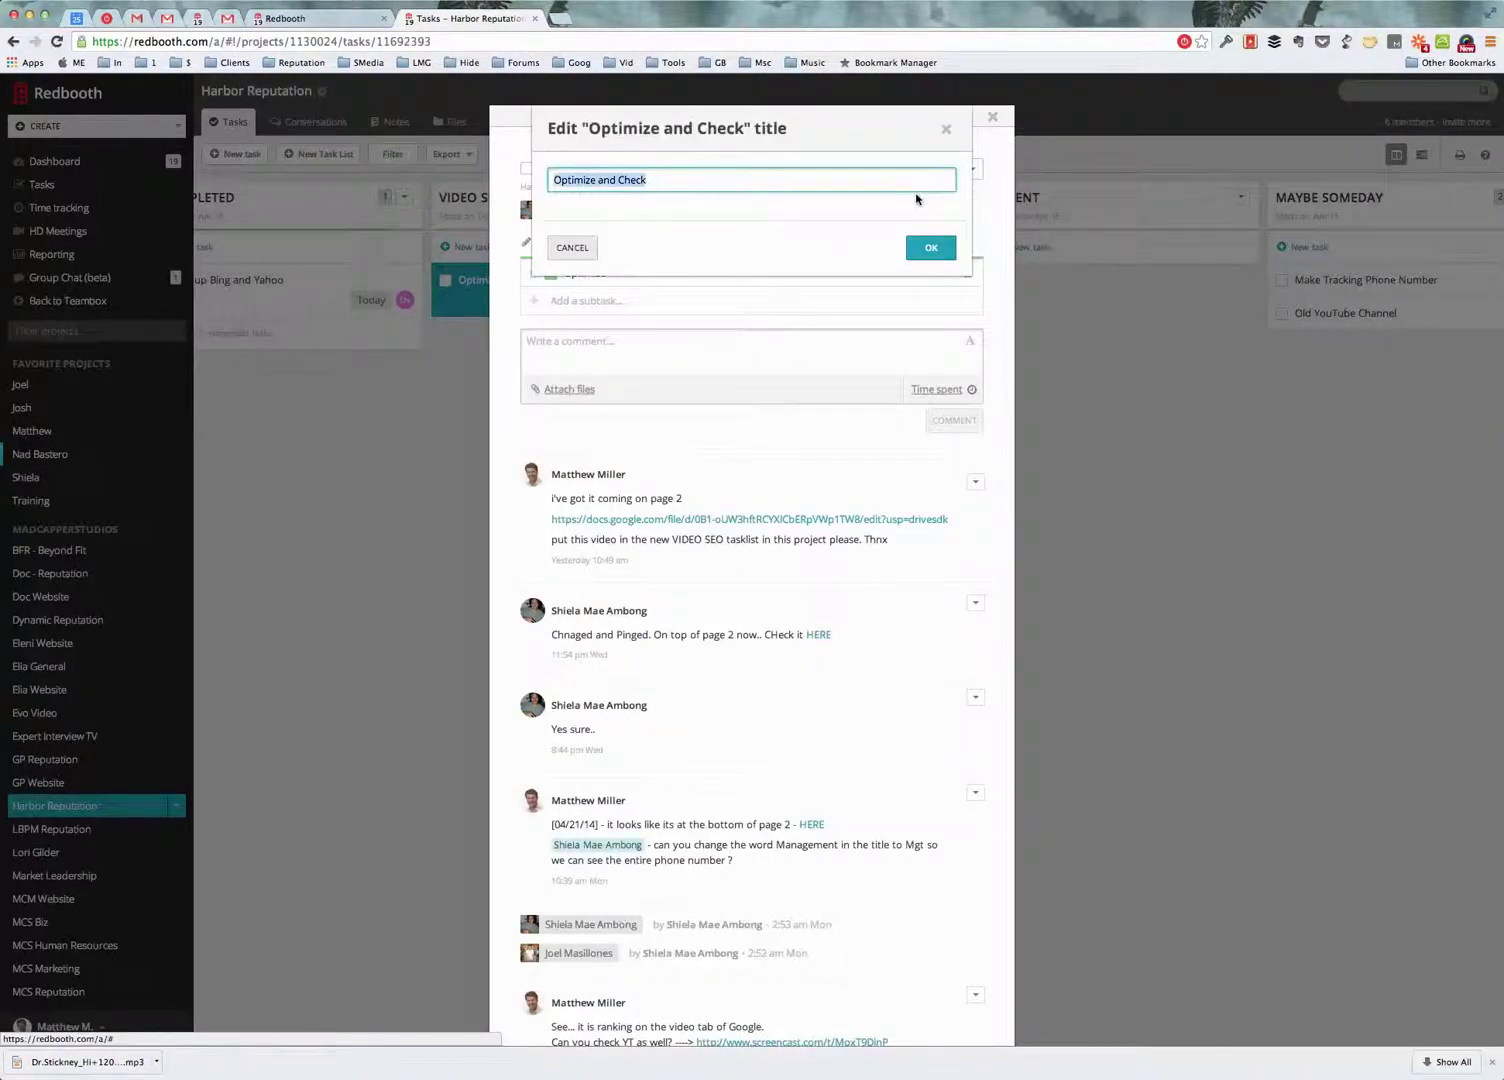
type("5 Star Video - Matthew")
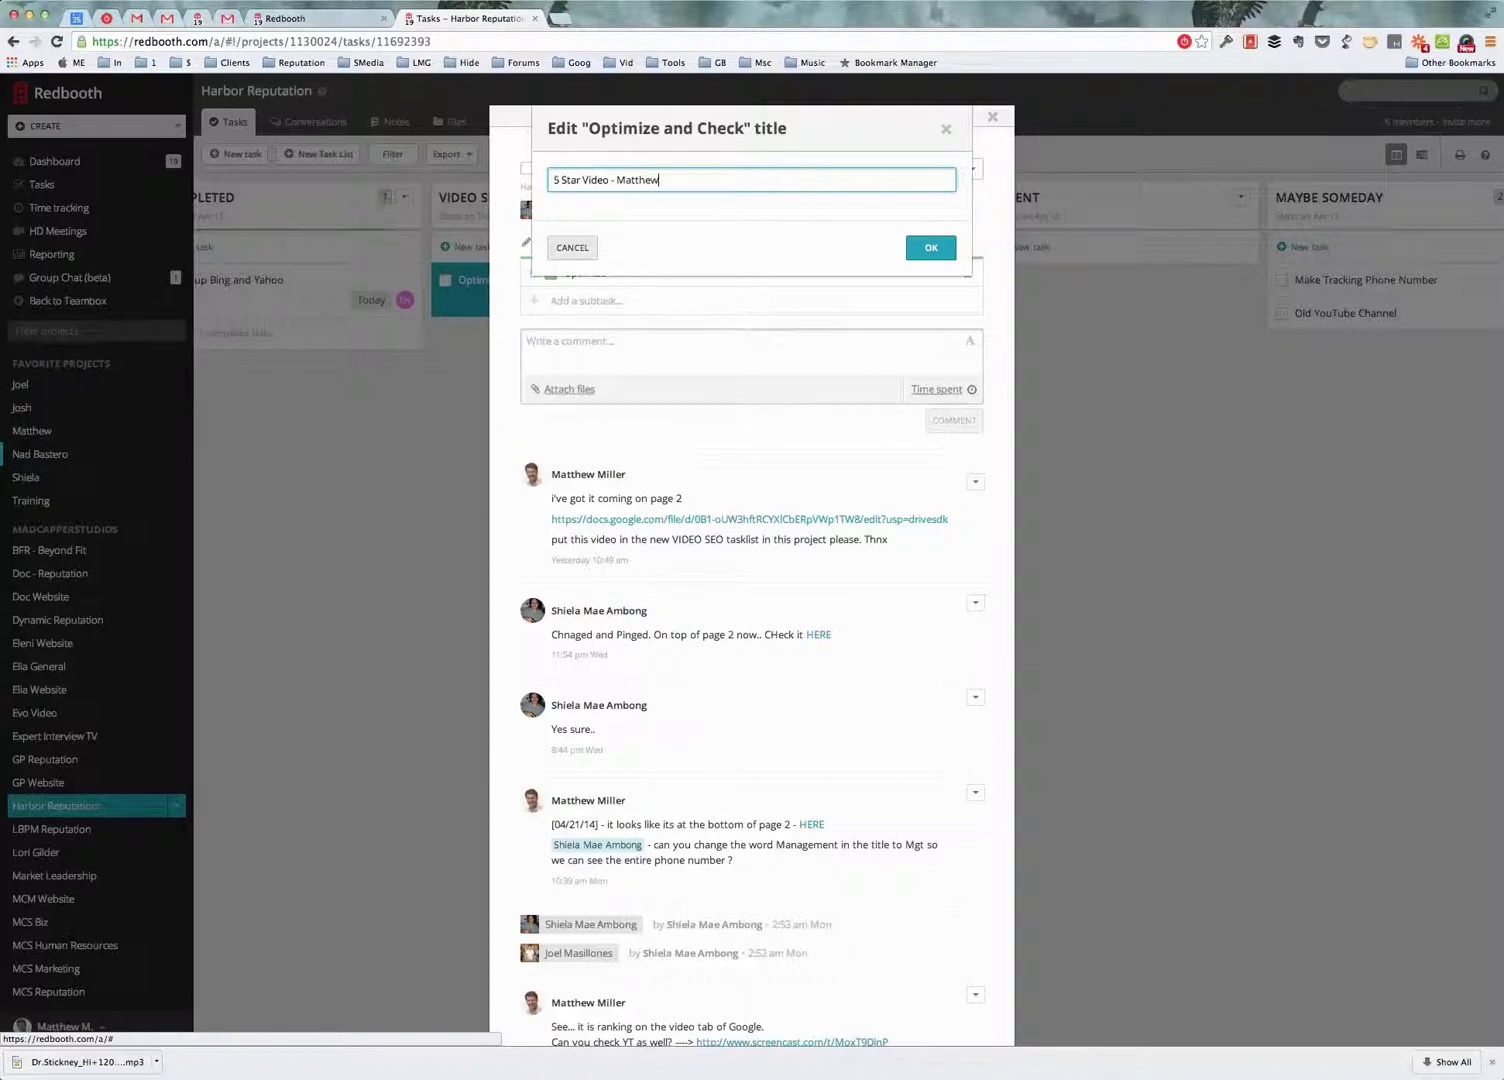
left_click(929, 248)
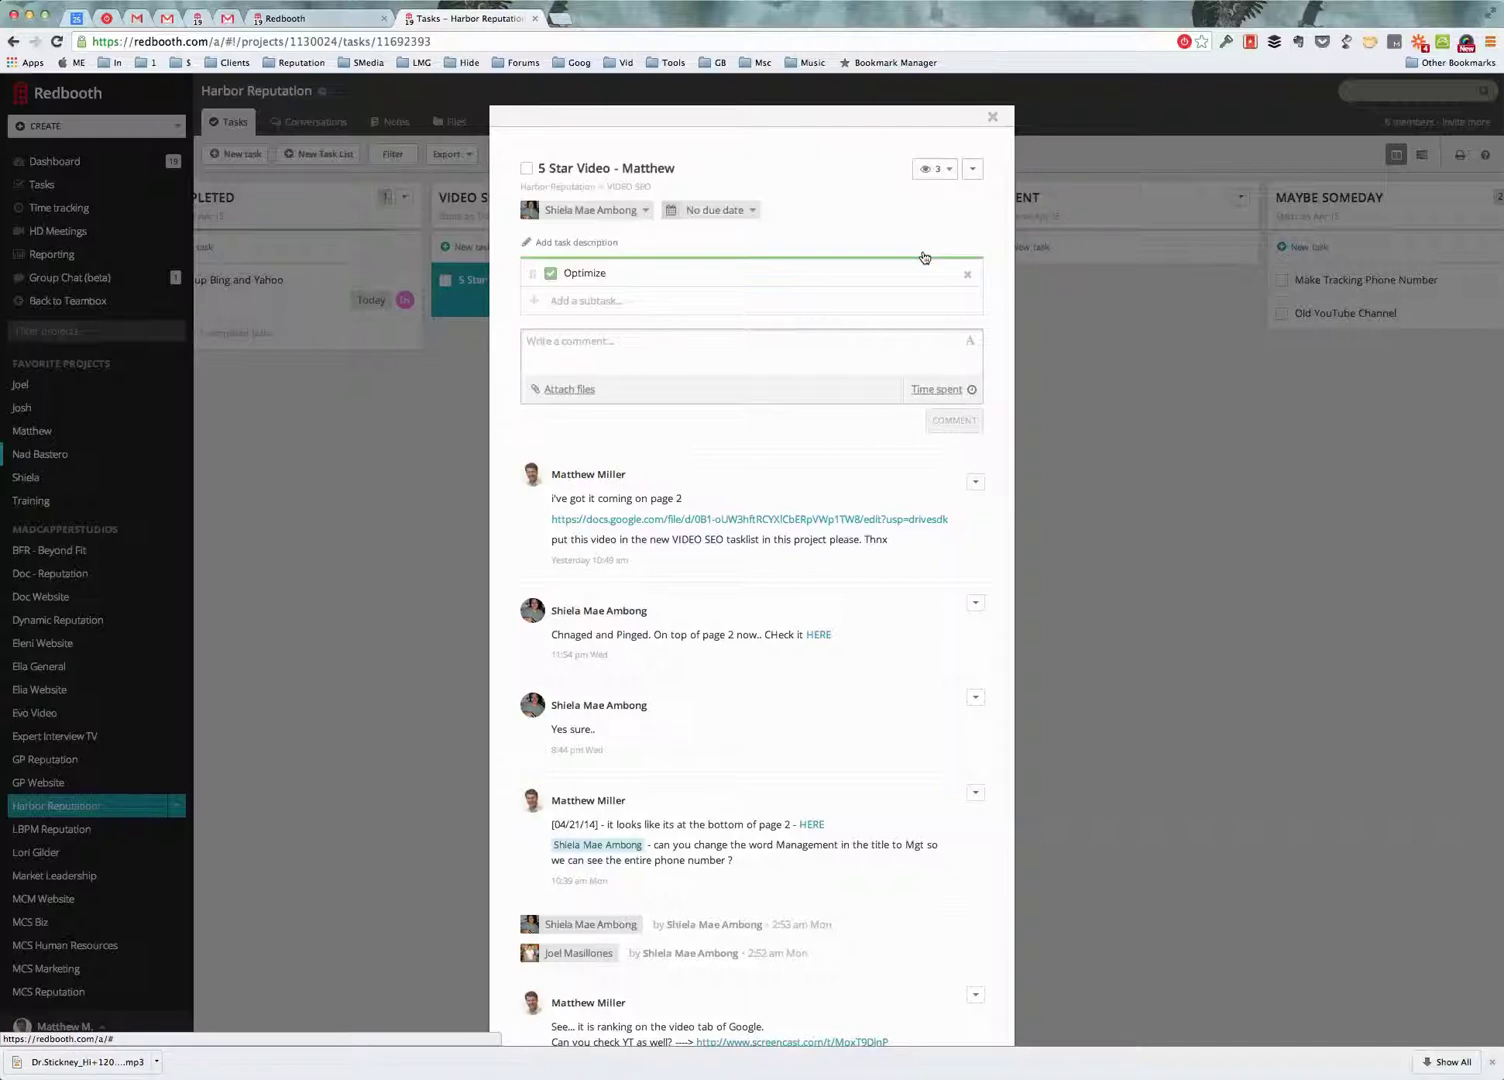
Step: Reopen the 5 Star Video - Matthew task and return to it from the Drive screenshot tab
left_click(993, 120)
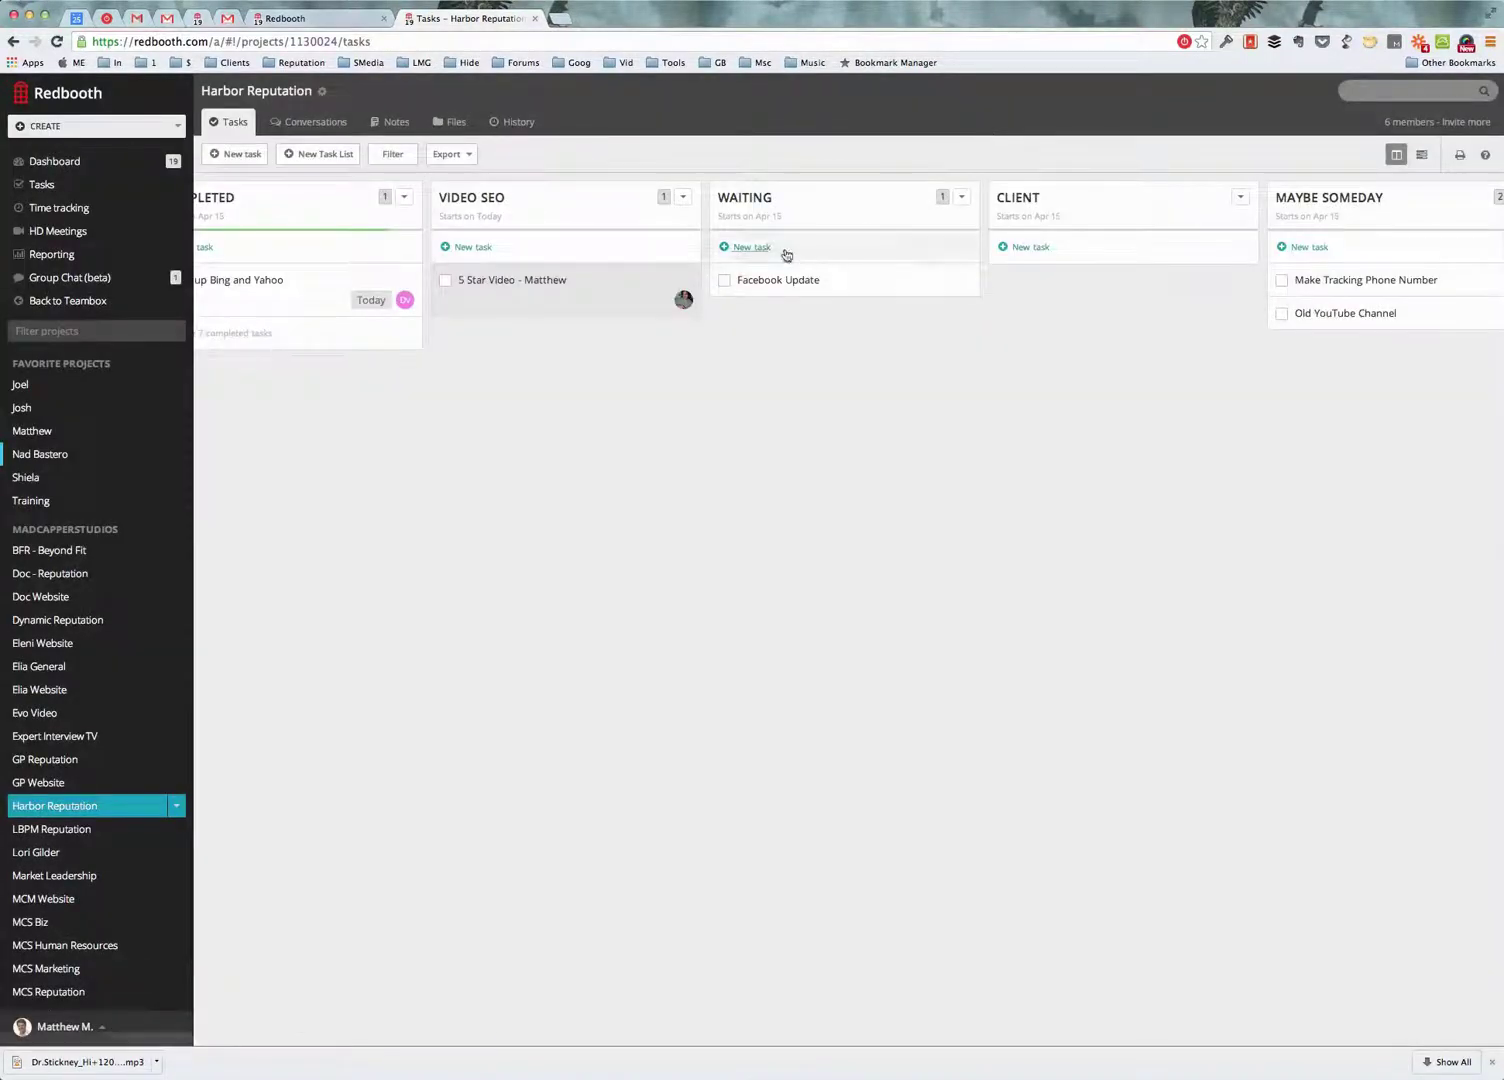
left_click(542, 303)
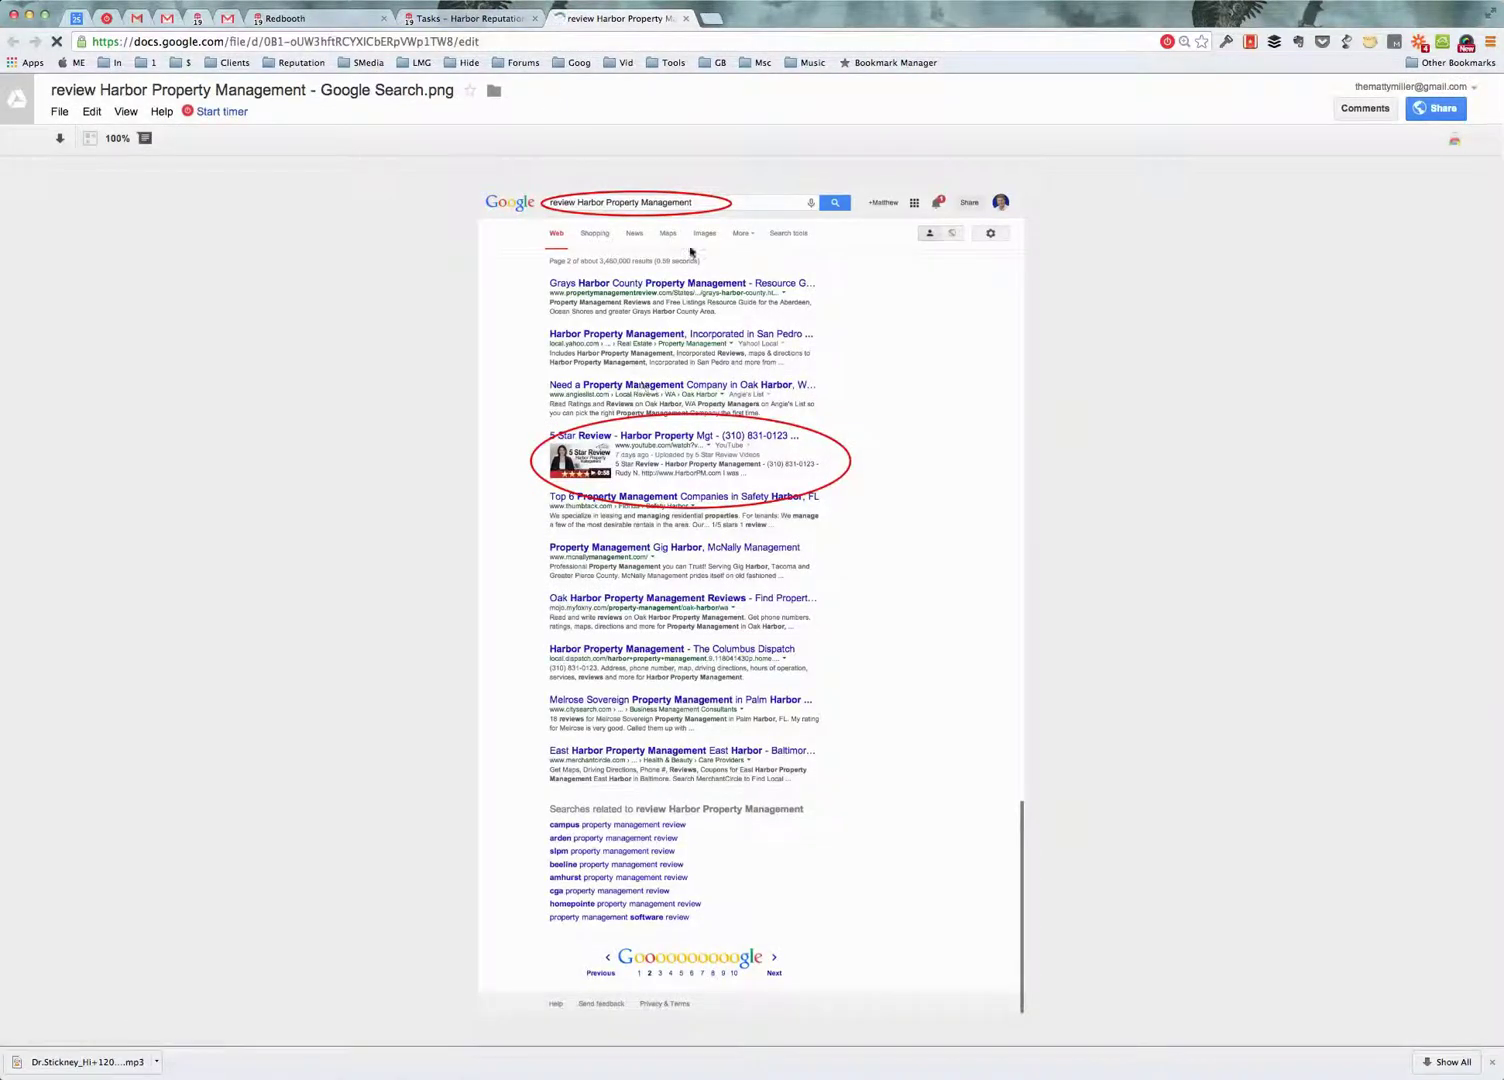
left_click(470, 18)
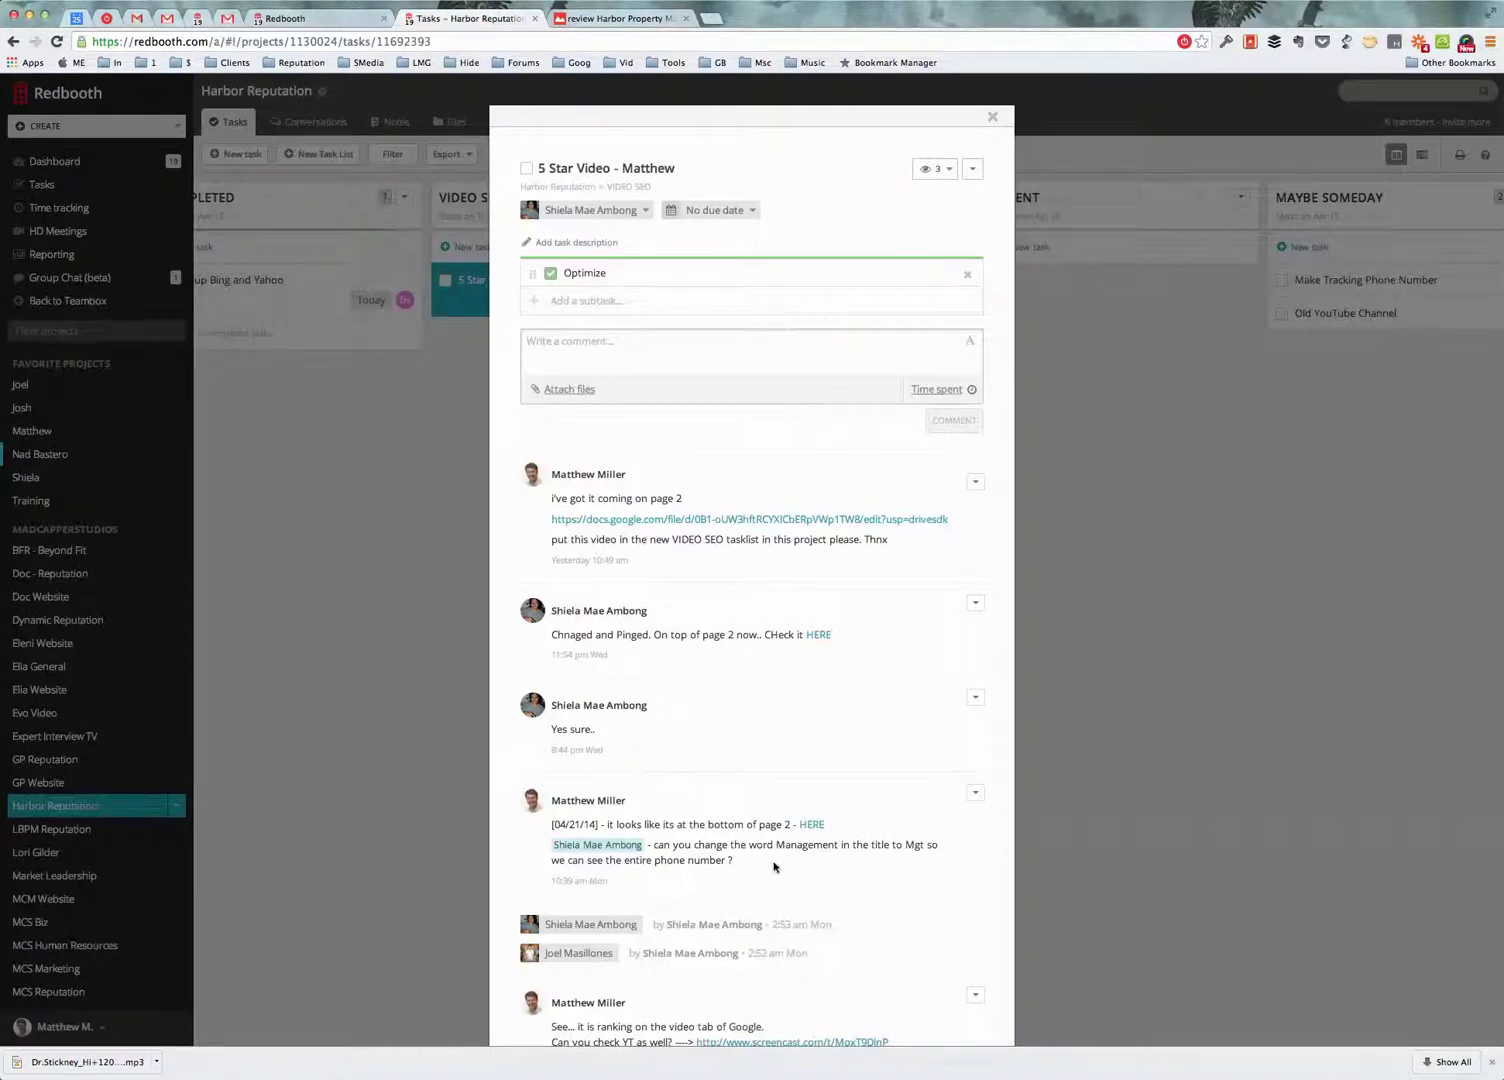
Step: Close the 5 Star Video task, nudge the VIDEO SEO list, and briefly view the Facebook Update task
left_click(993, 121)
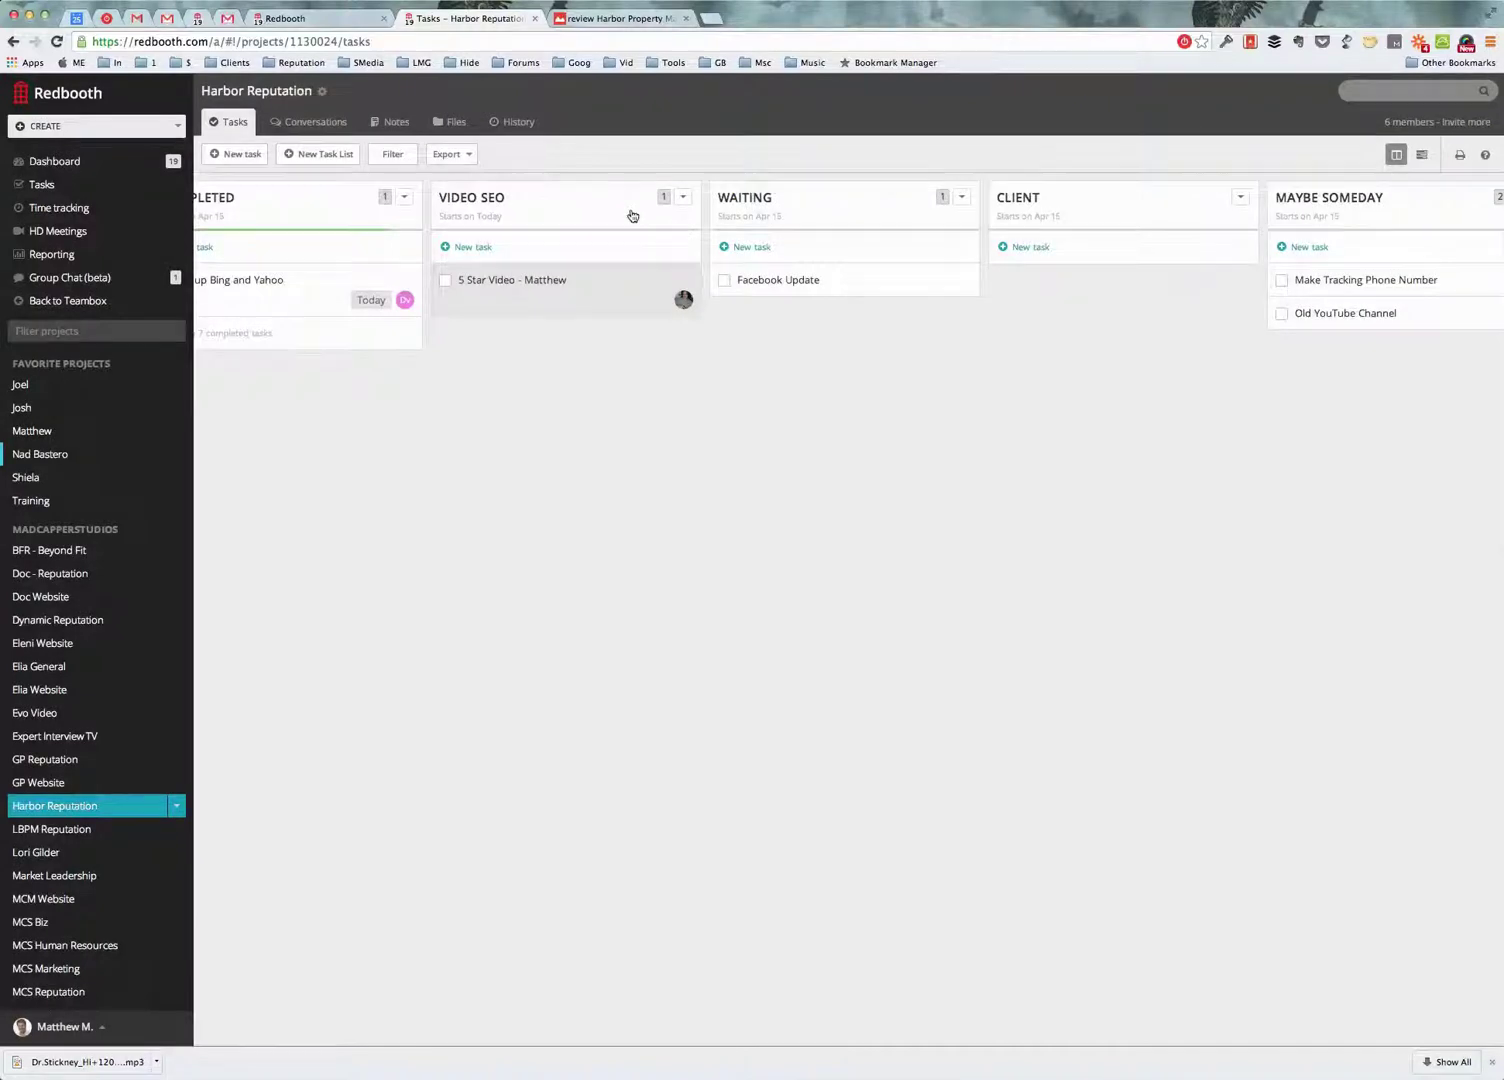
mouse_move(553, 201)
left_mouse_down()
mouse_move(949, 196)
mouse_move(571, 195)
mouse_move(588, 197)
left_mouse_up()
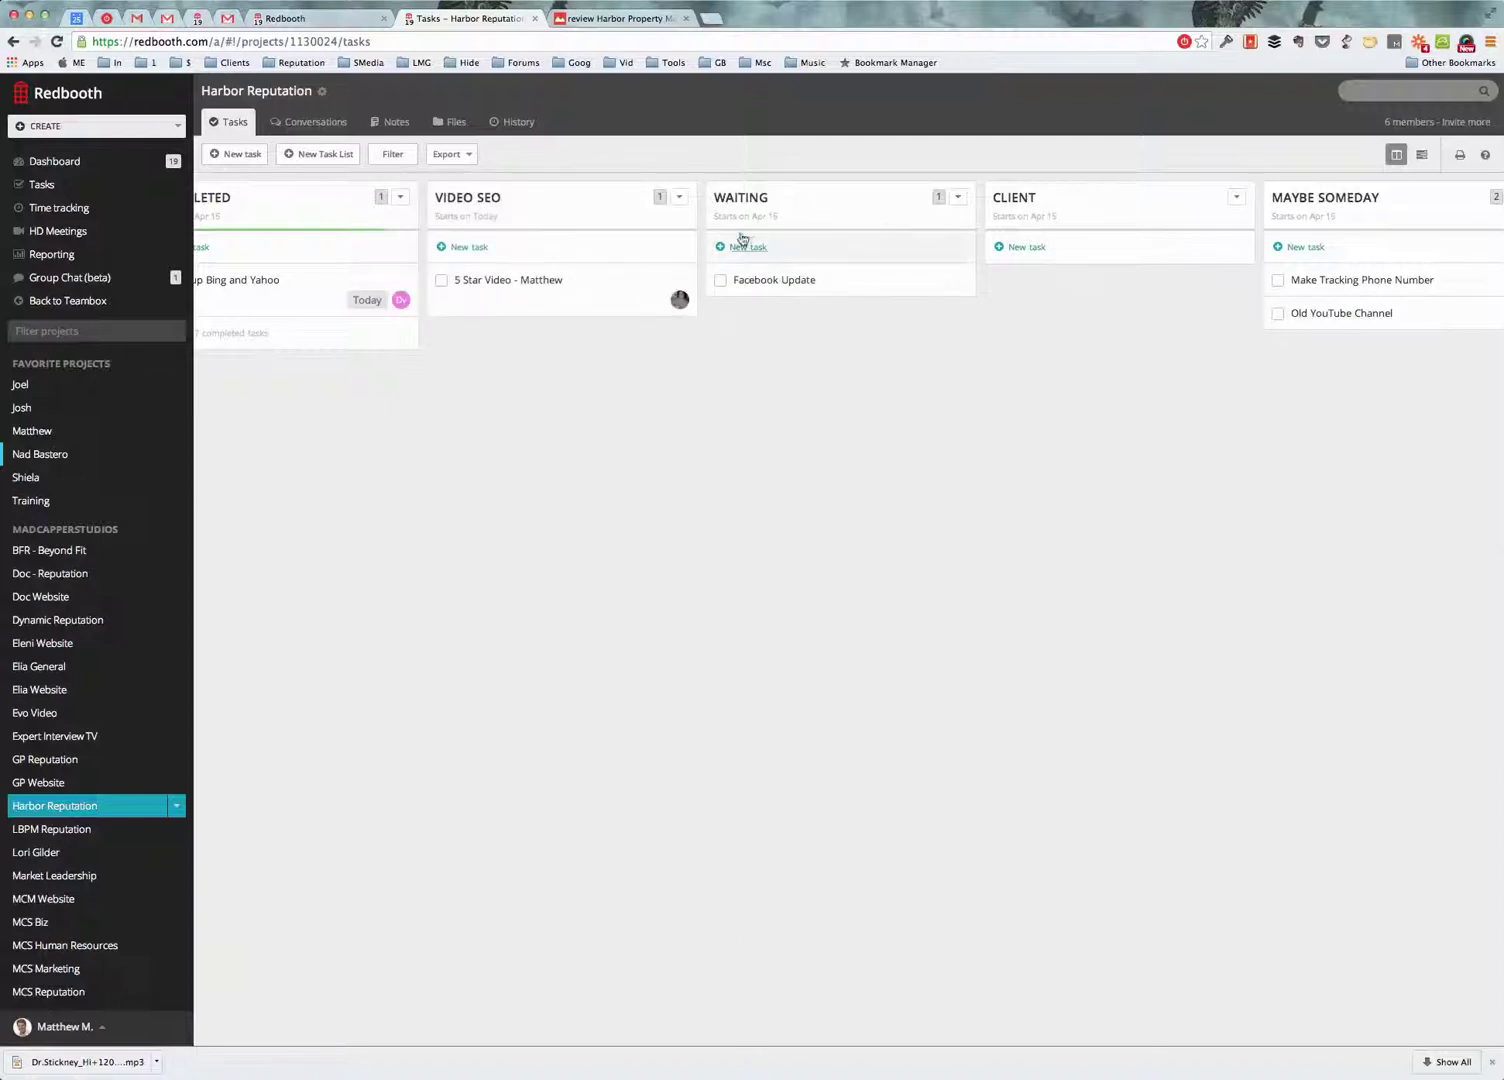
left_click(878, 282)
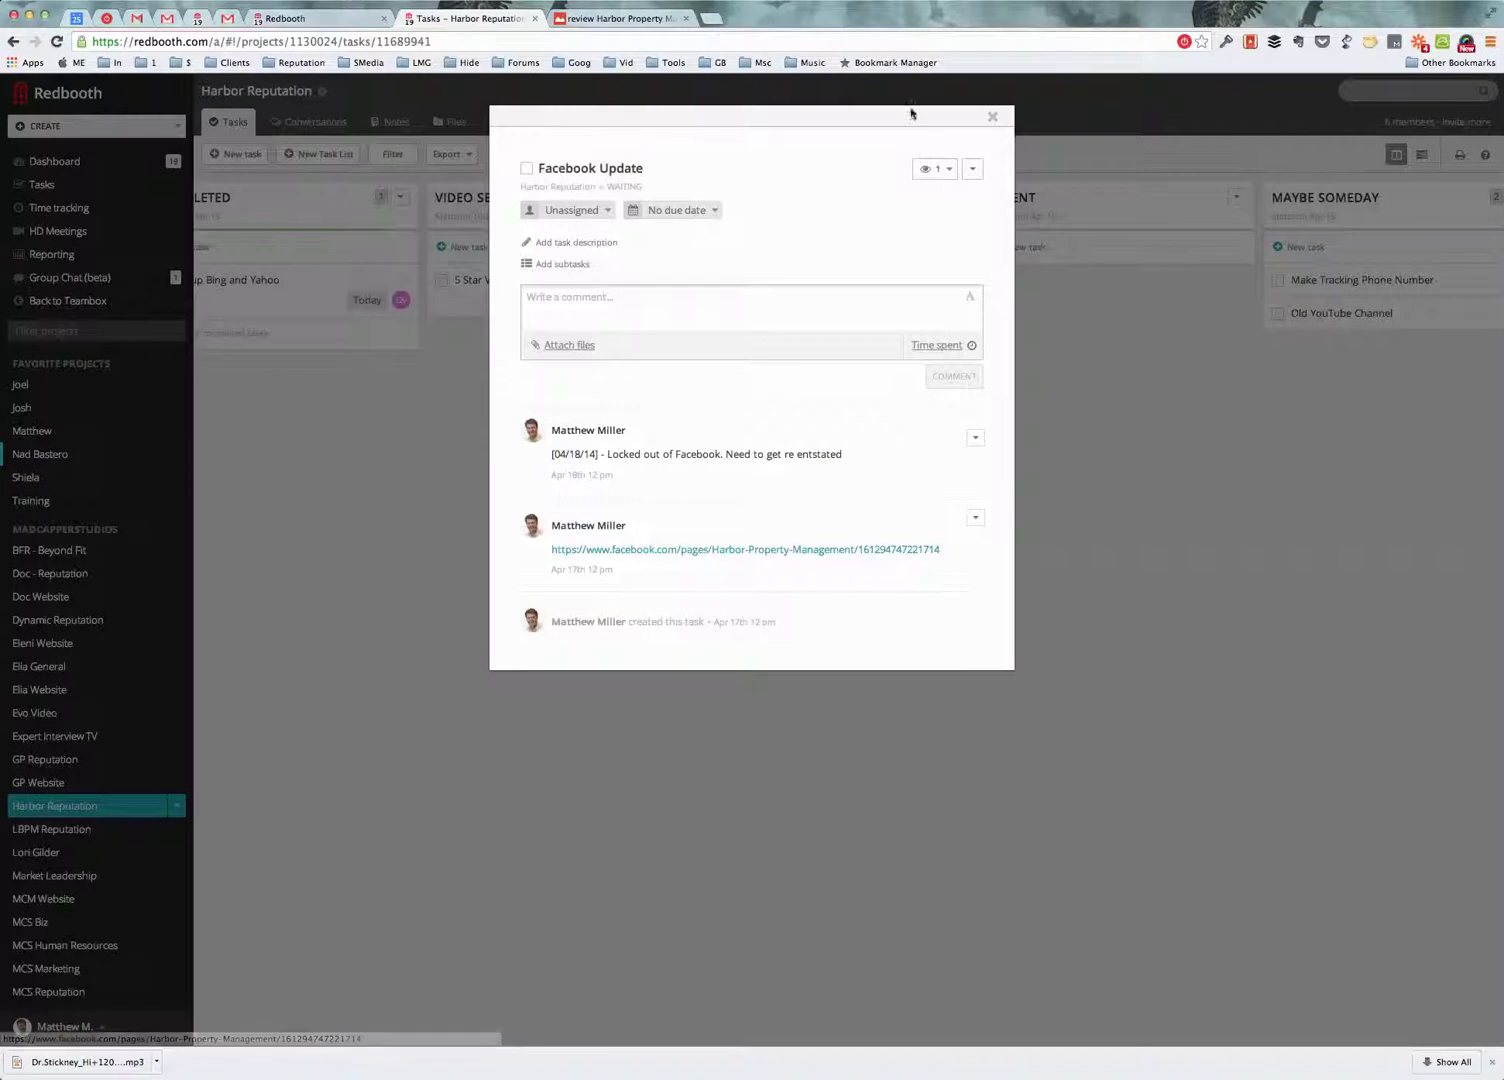
left_click(992, 117)
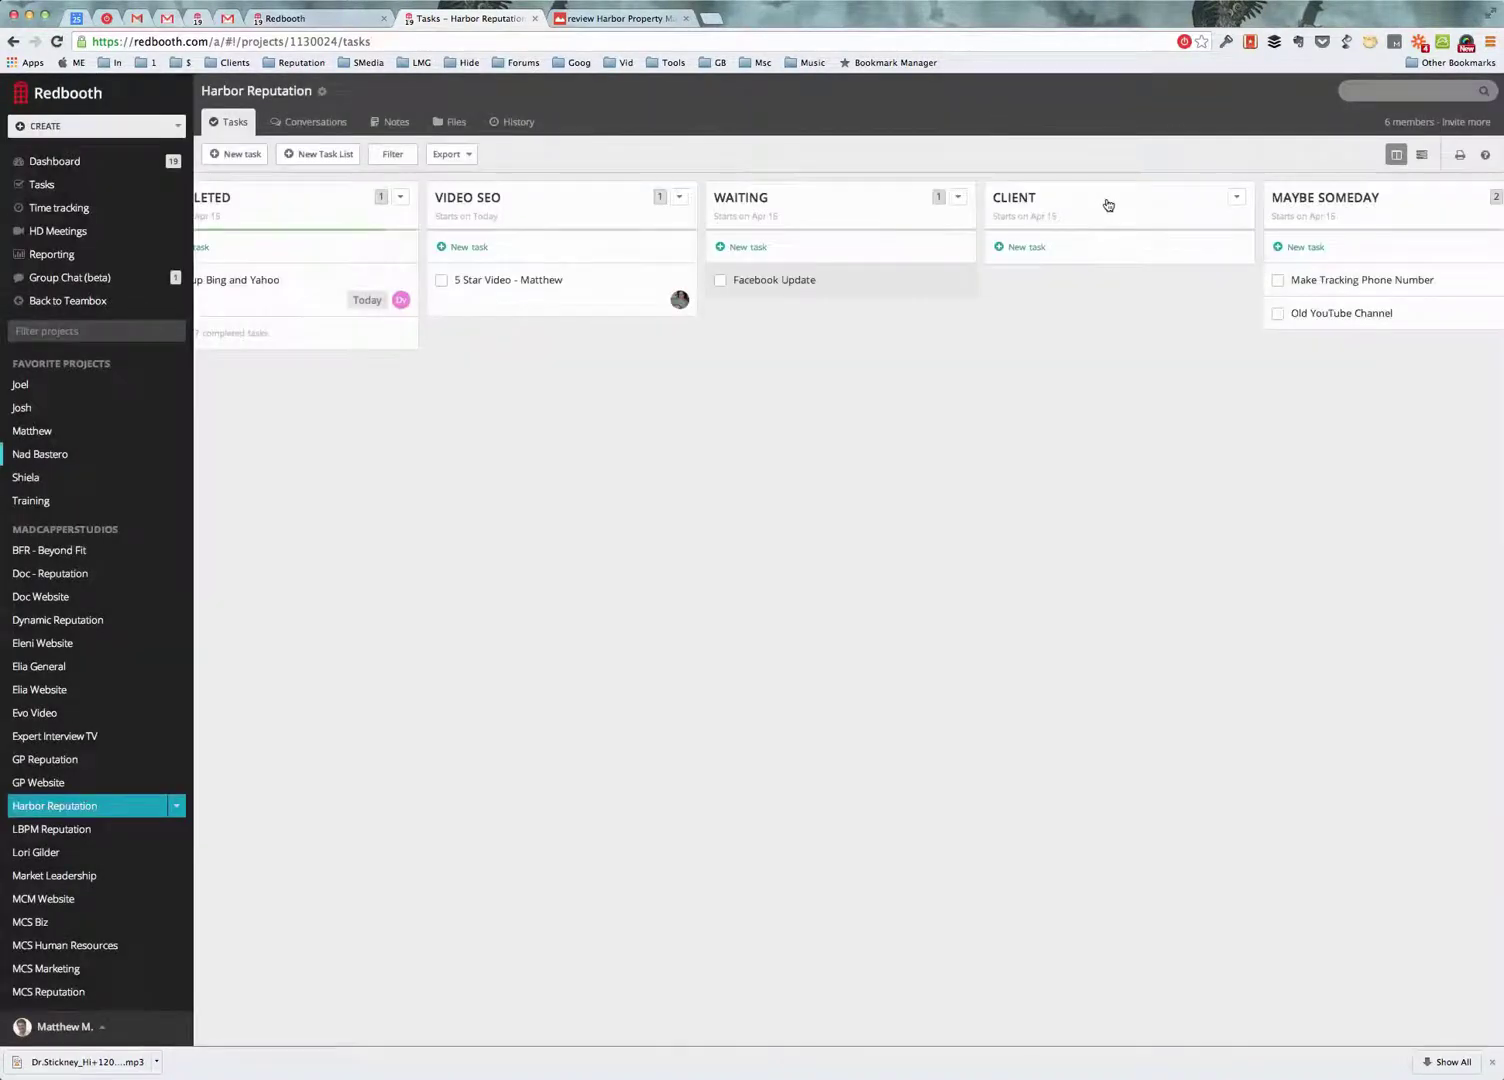
scroll(1377, 205, "right", 2)
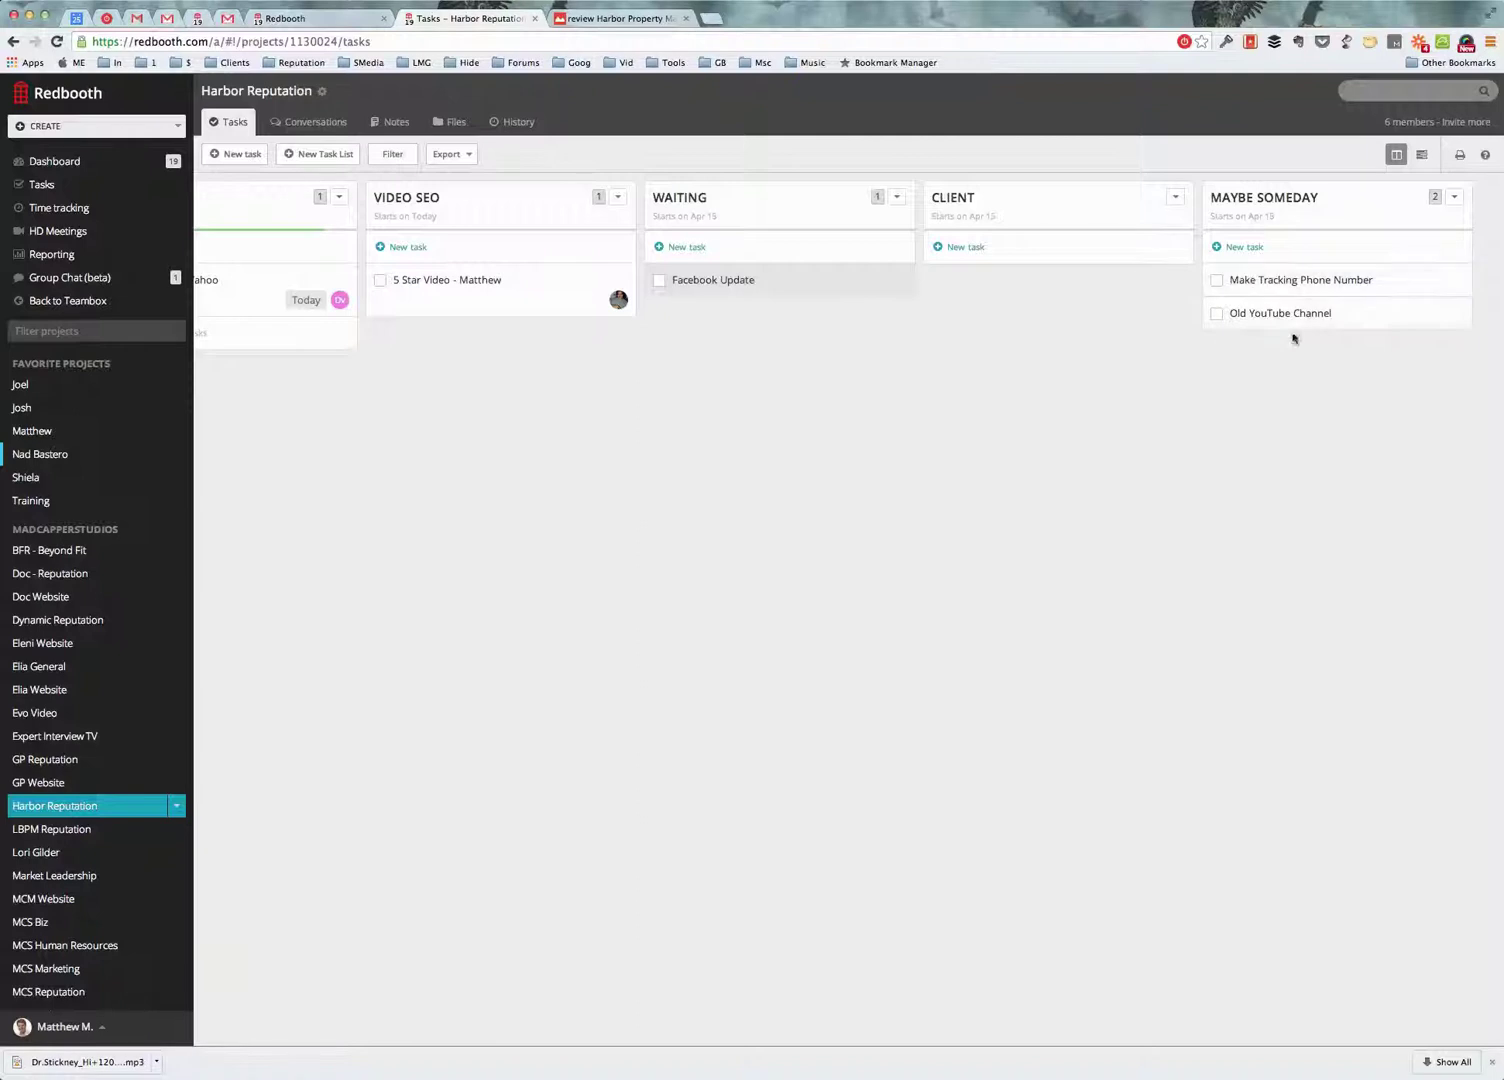
scroll(1168, 282, "left", 3)
scroll(1215, 295, "left", 7)
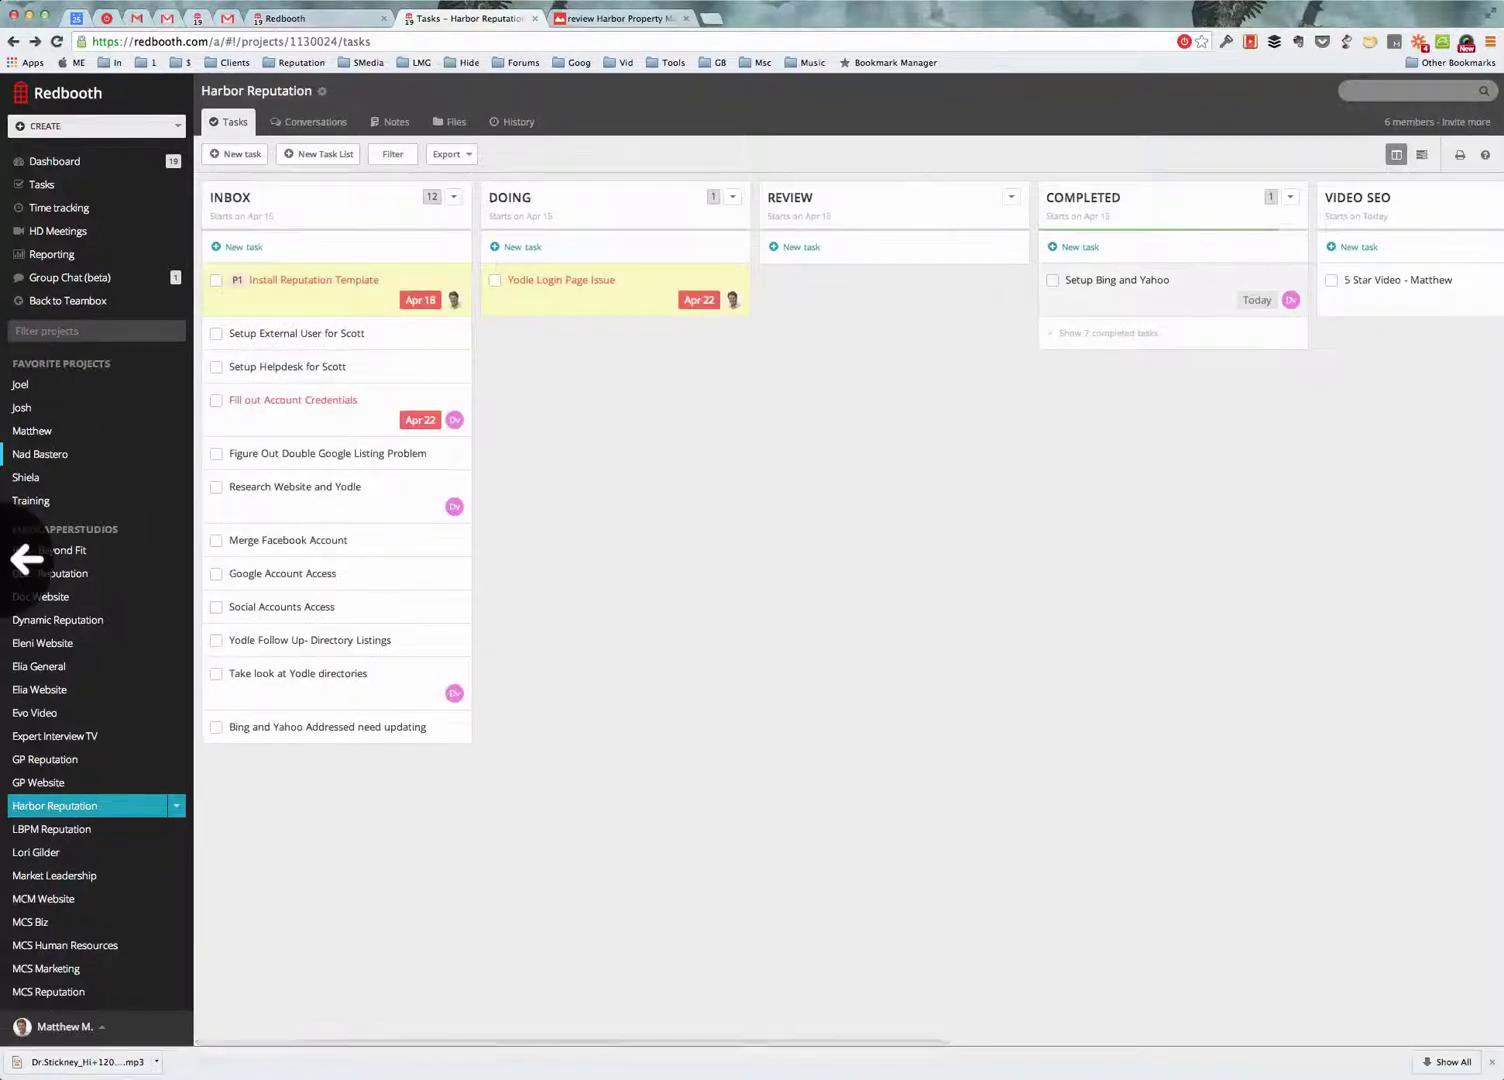
Step: Peek into the CLIENT, WAITING and #1 INTEREST templates on the MadCapperStudios templates page
left_click(294, 18)
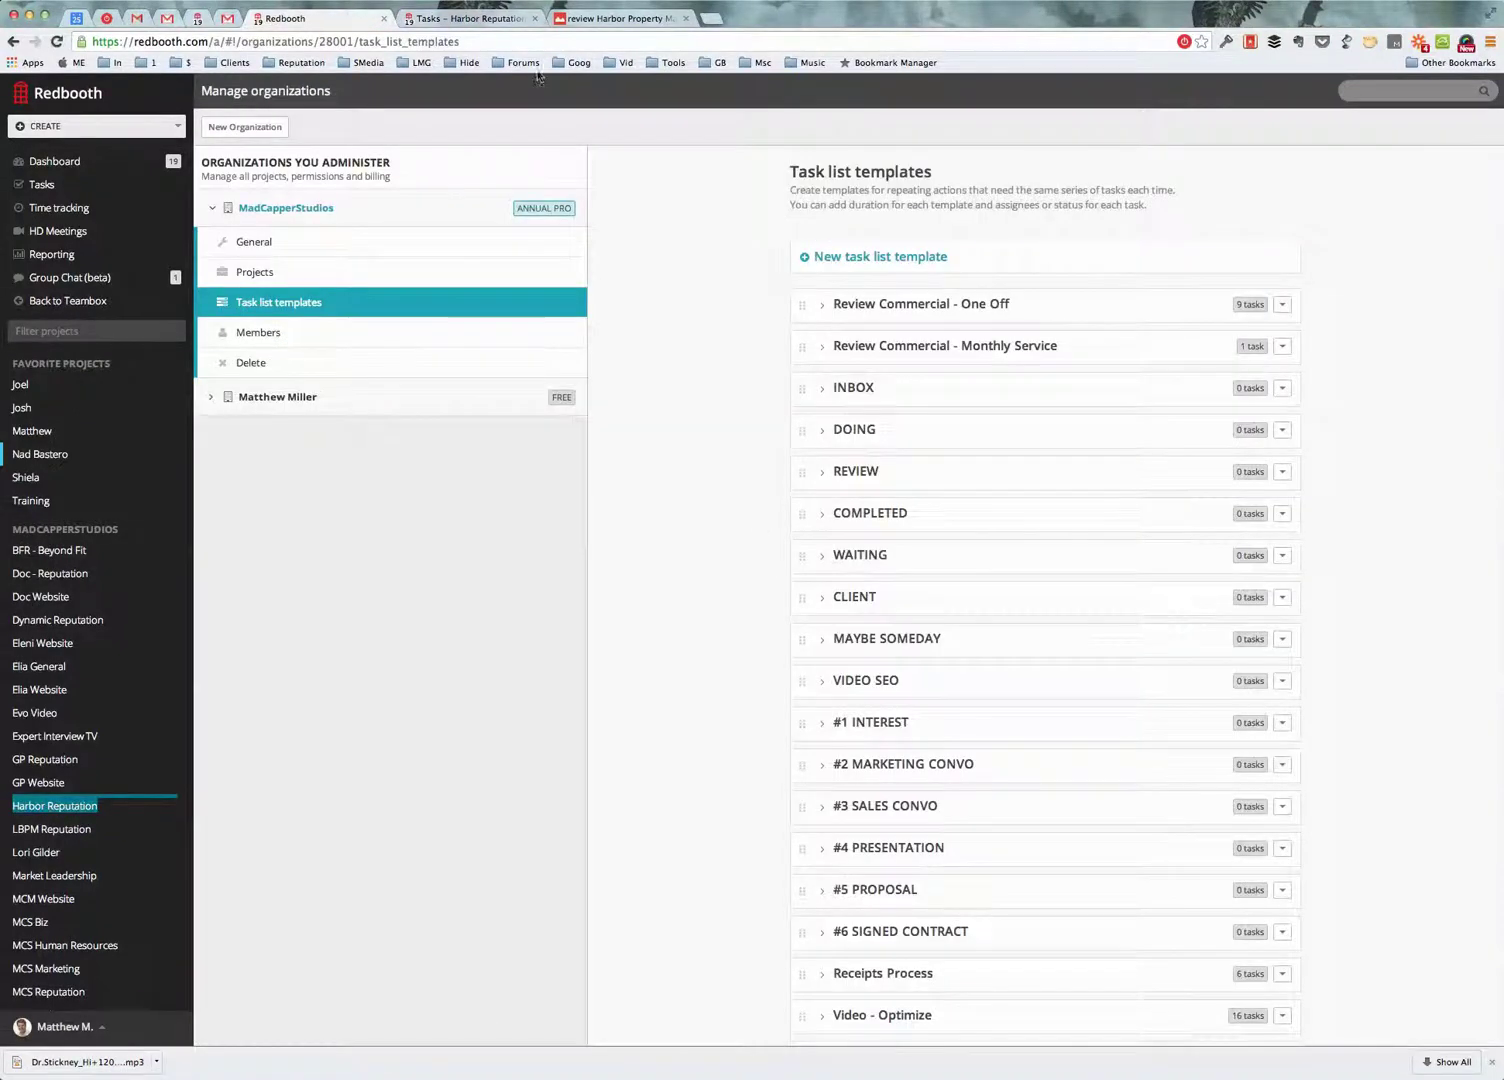
scroll(884, 396, "down", 1)
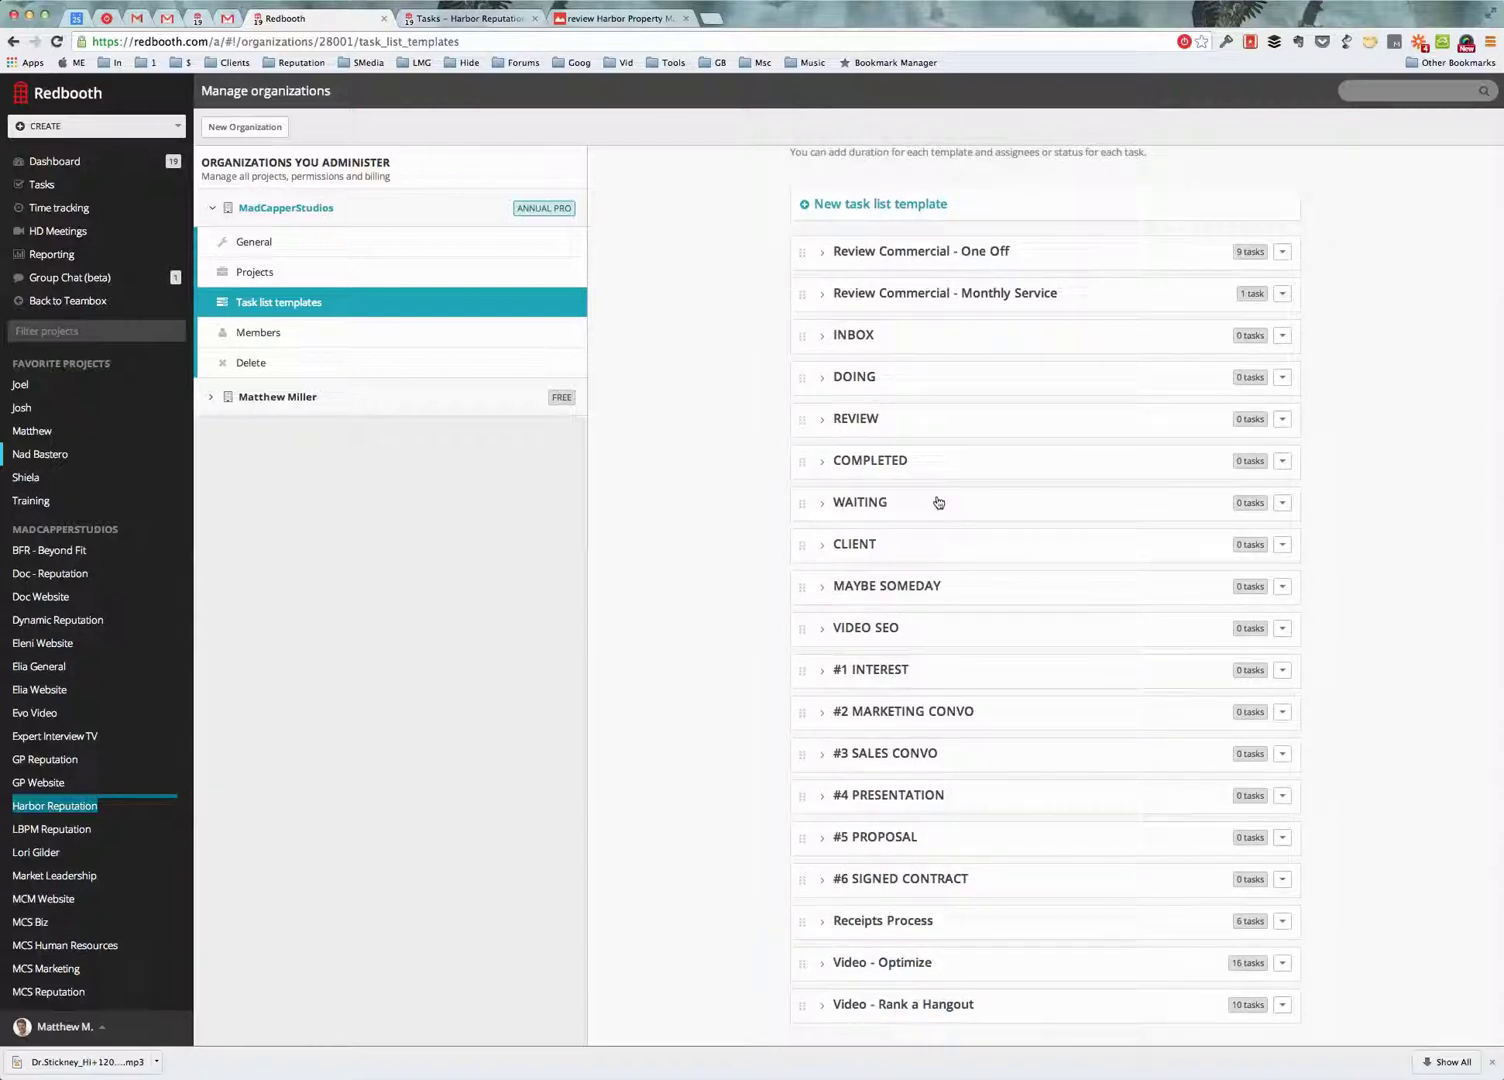
left_click(822, 547)
left_click(825, 505)
left_click(822, 670)
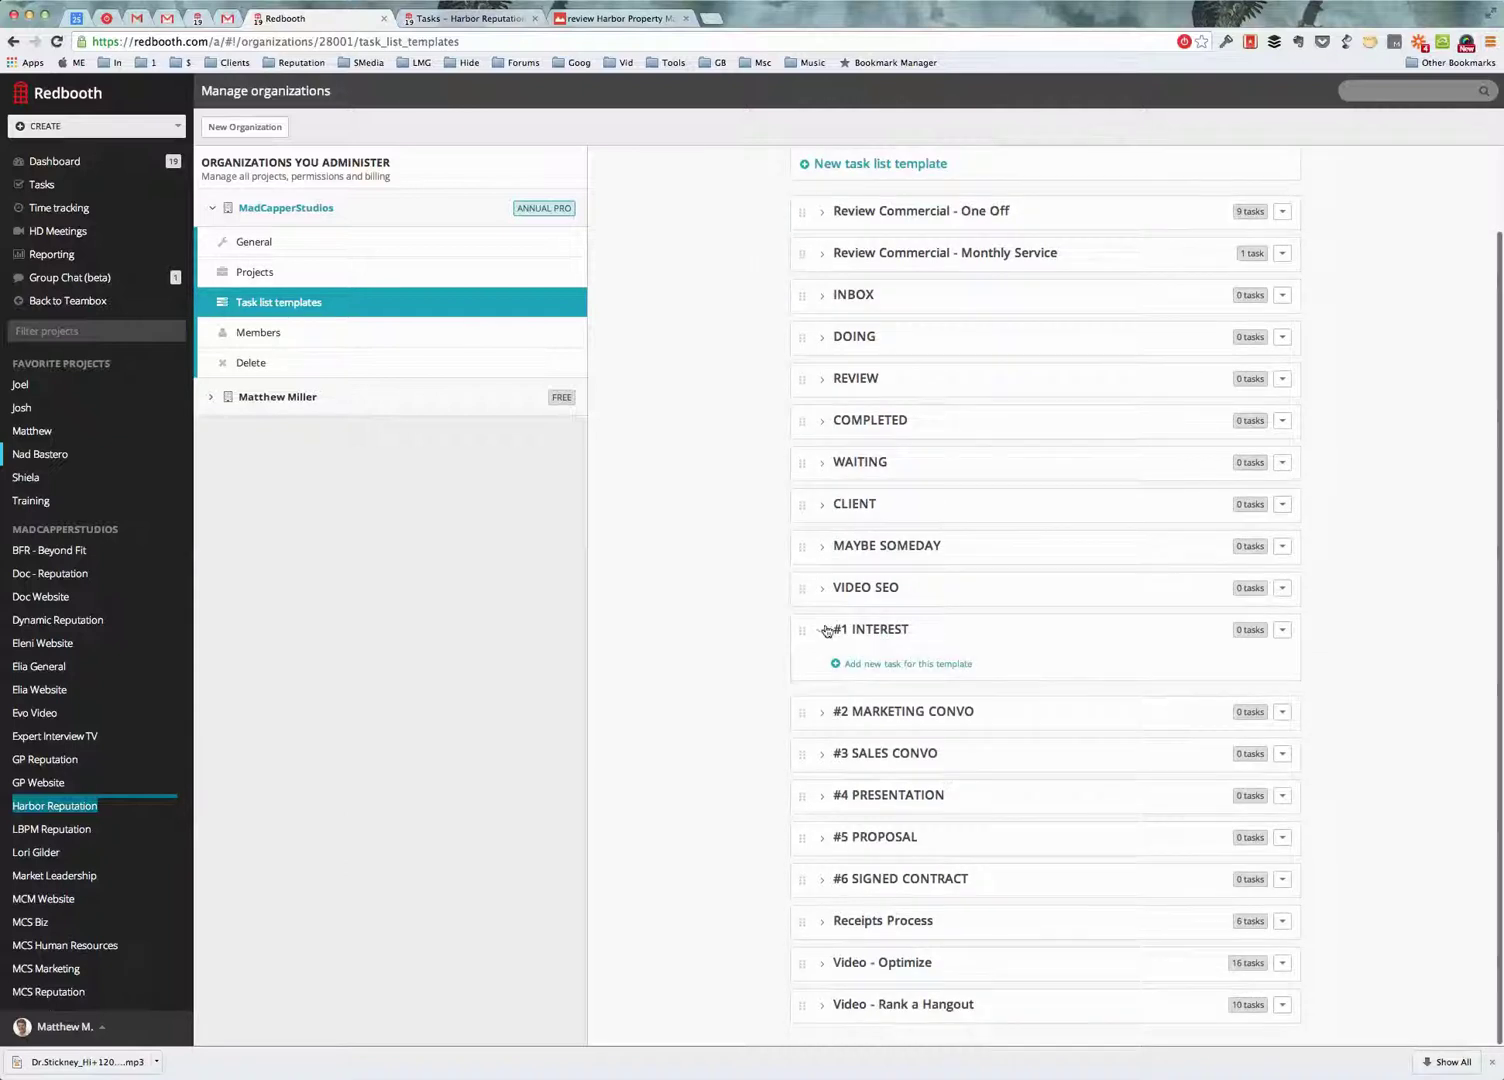
left_click(822, 667)
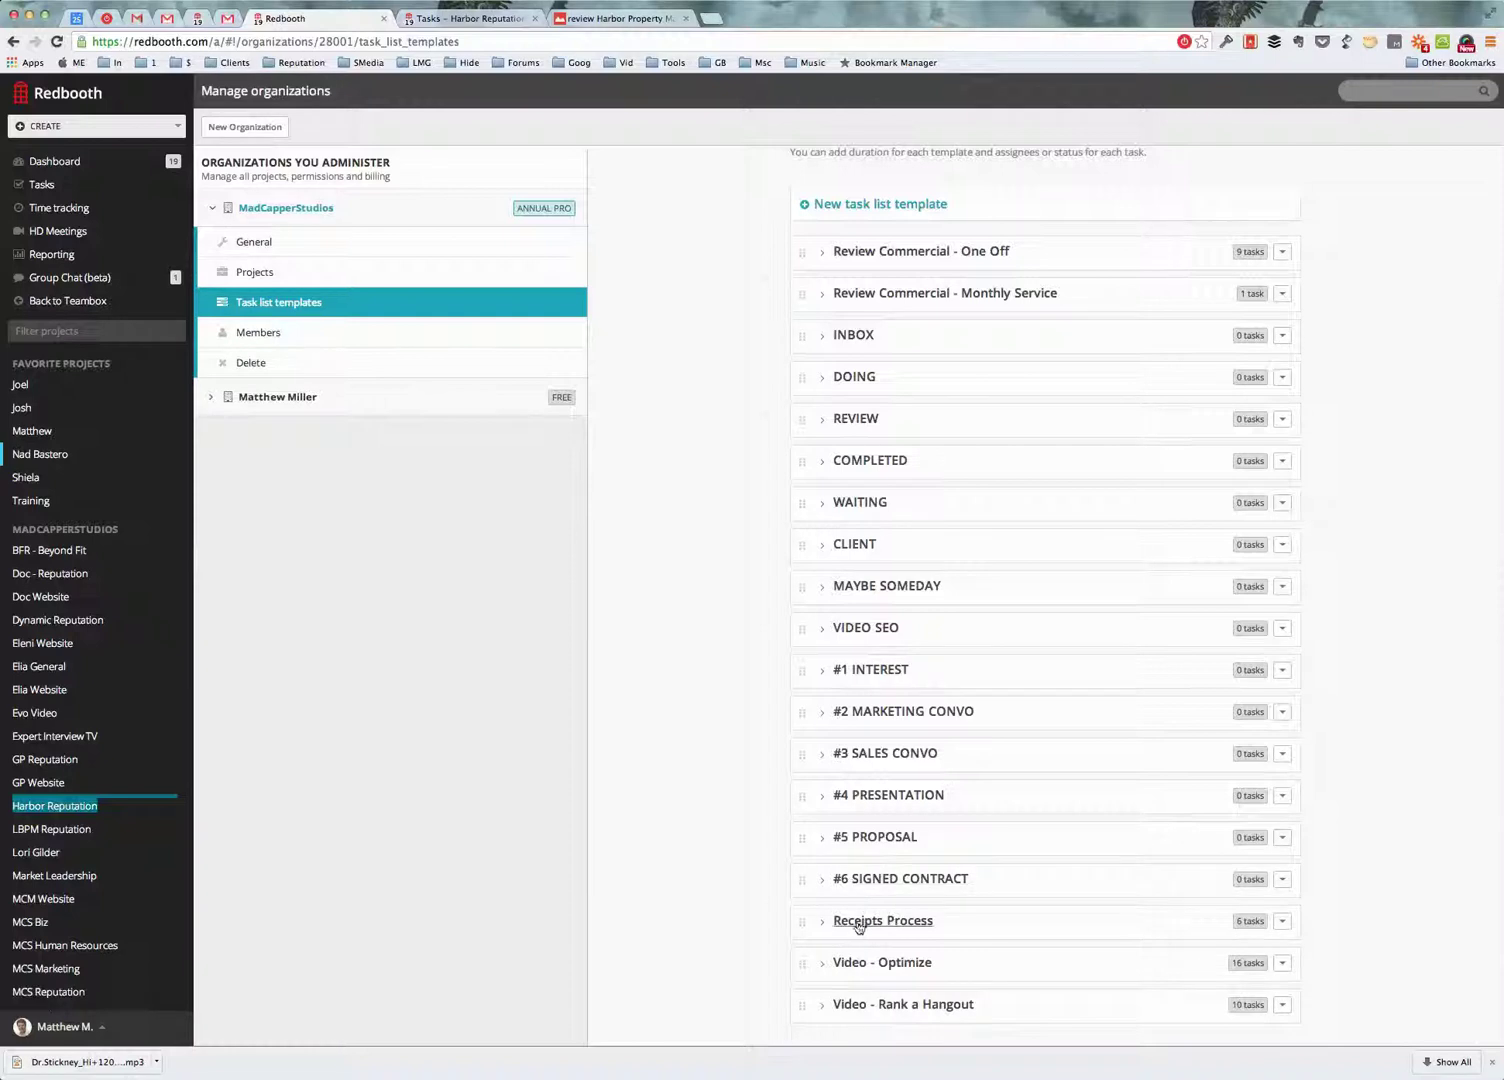
Step: Expand the Receipts Process template to view its tasks, then collapse it again
left_click(971, 930)
scroll(996, 919, "down", 3)
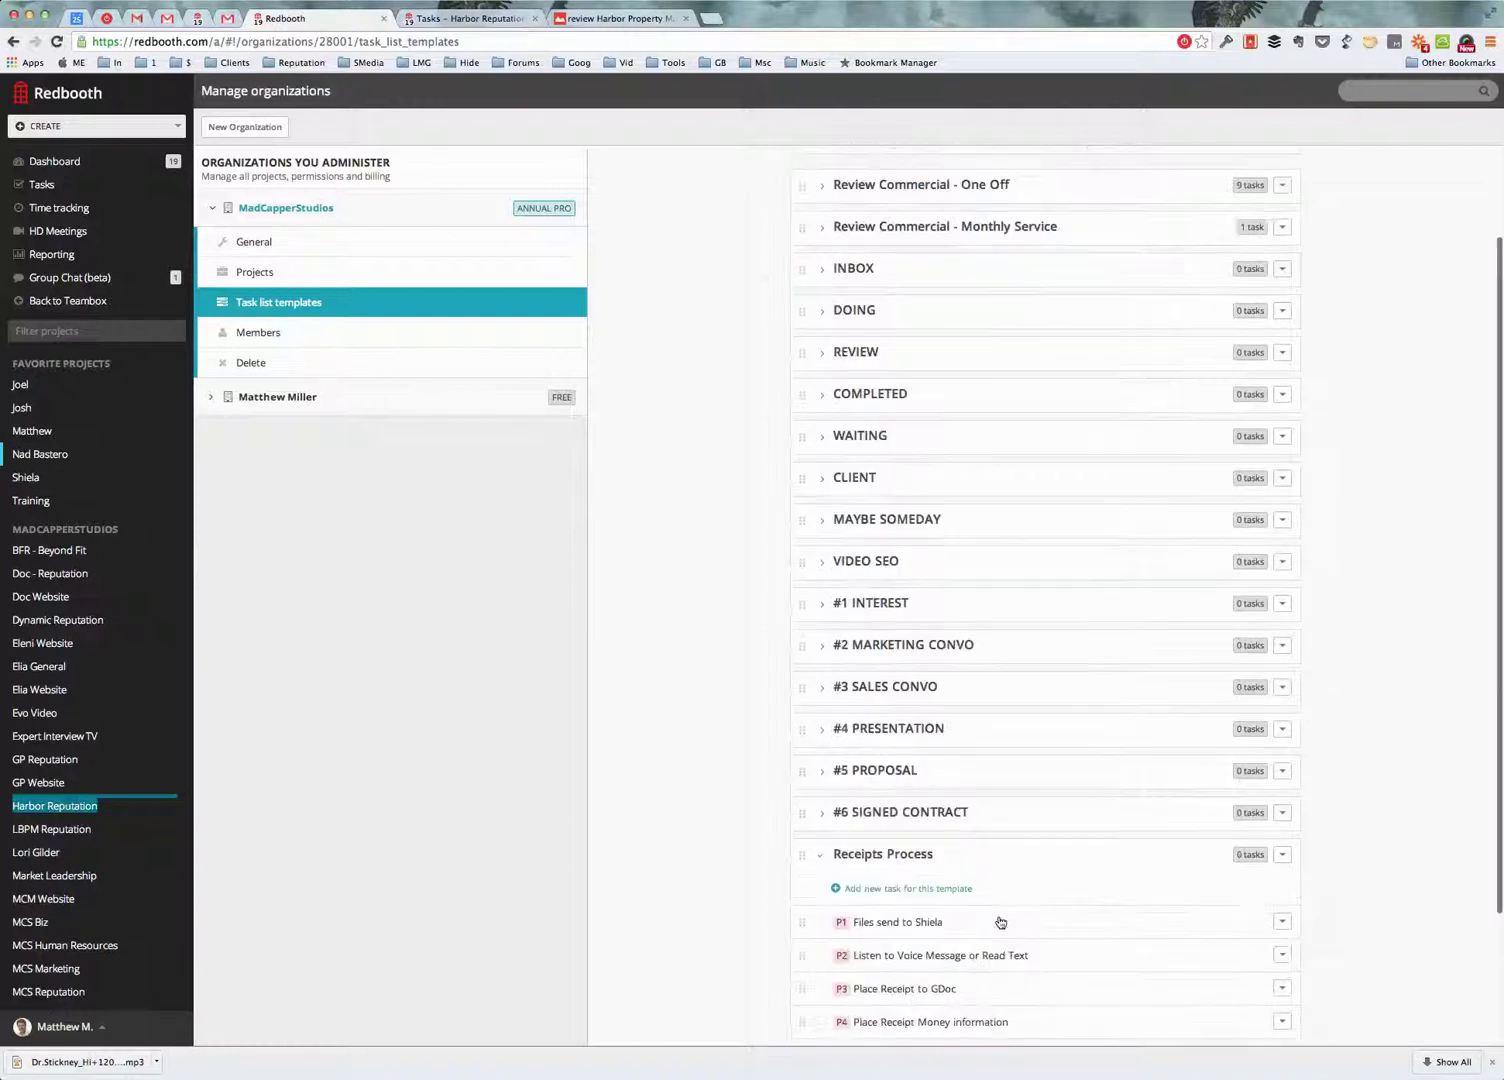
scroll(916, 718, "up", 1)
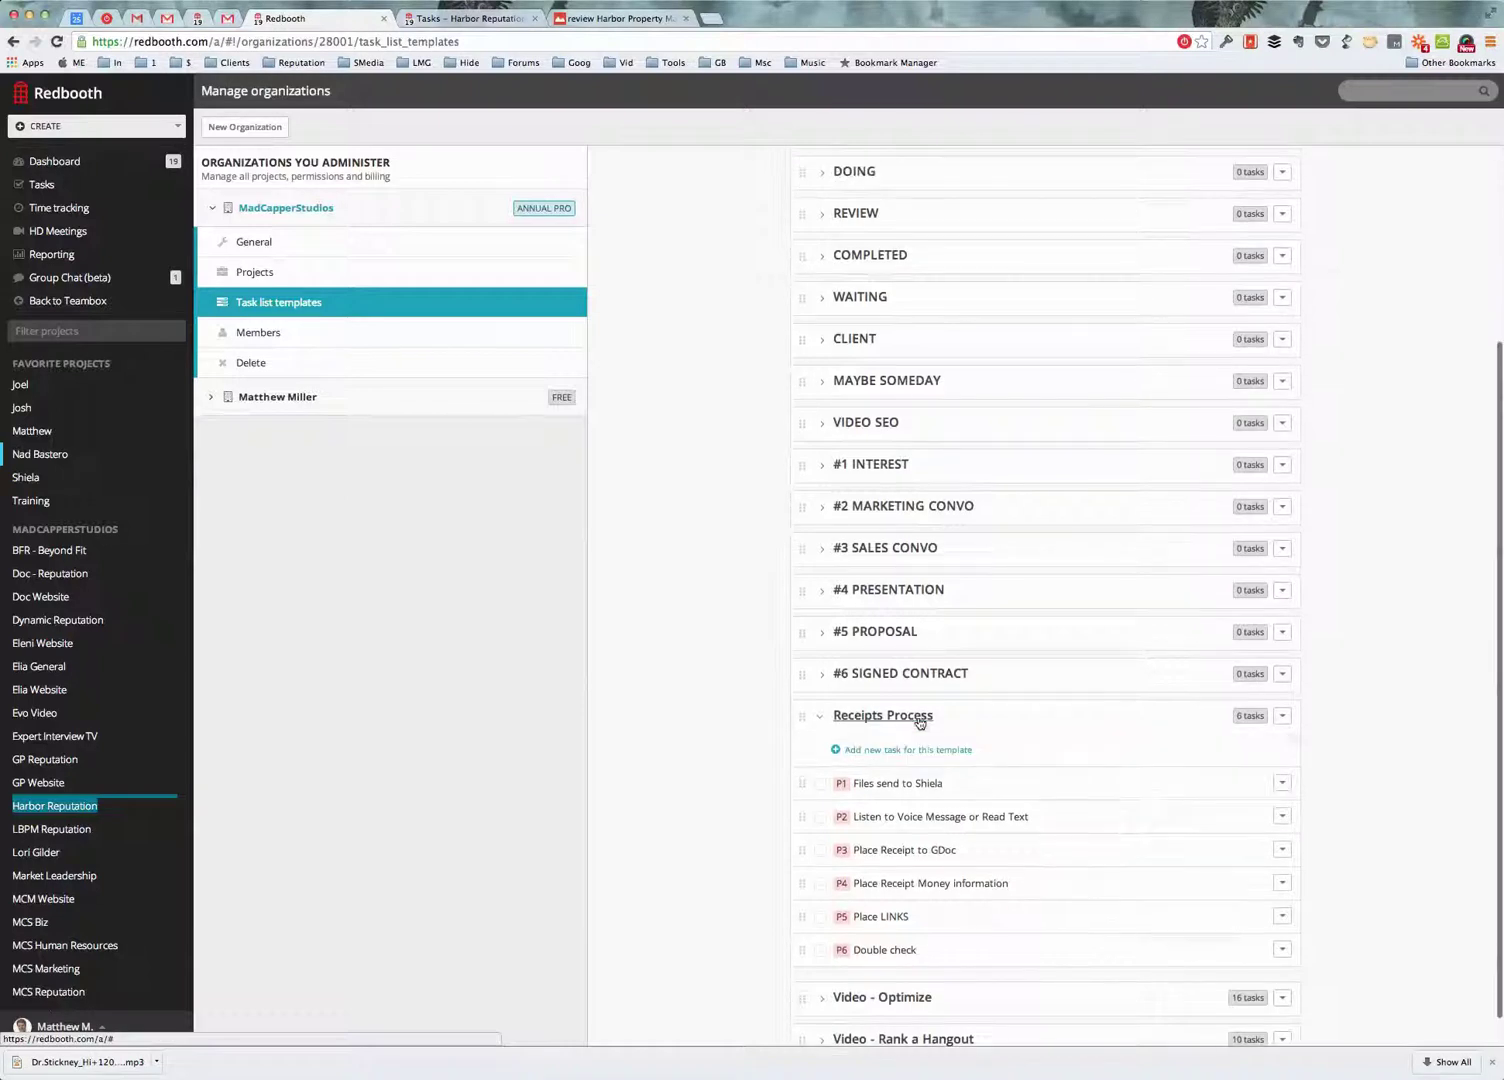
left_click(975, 723)
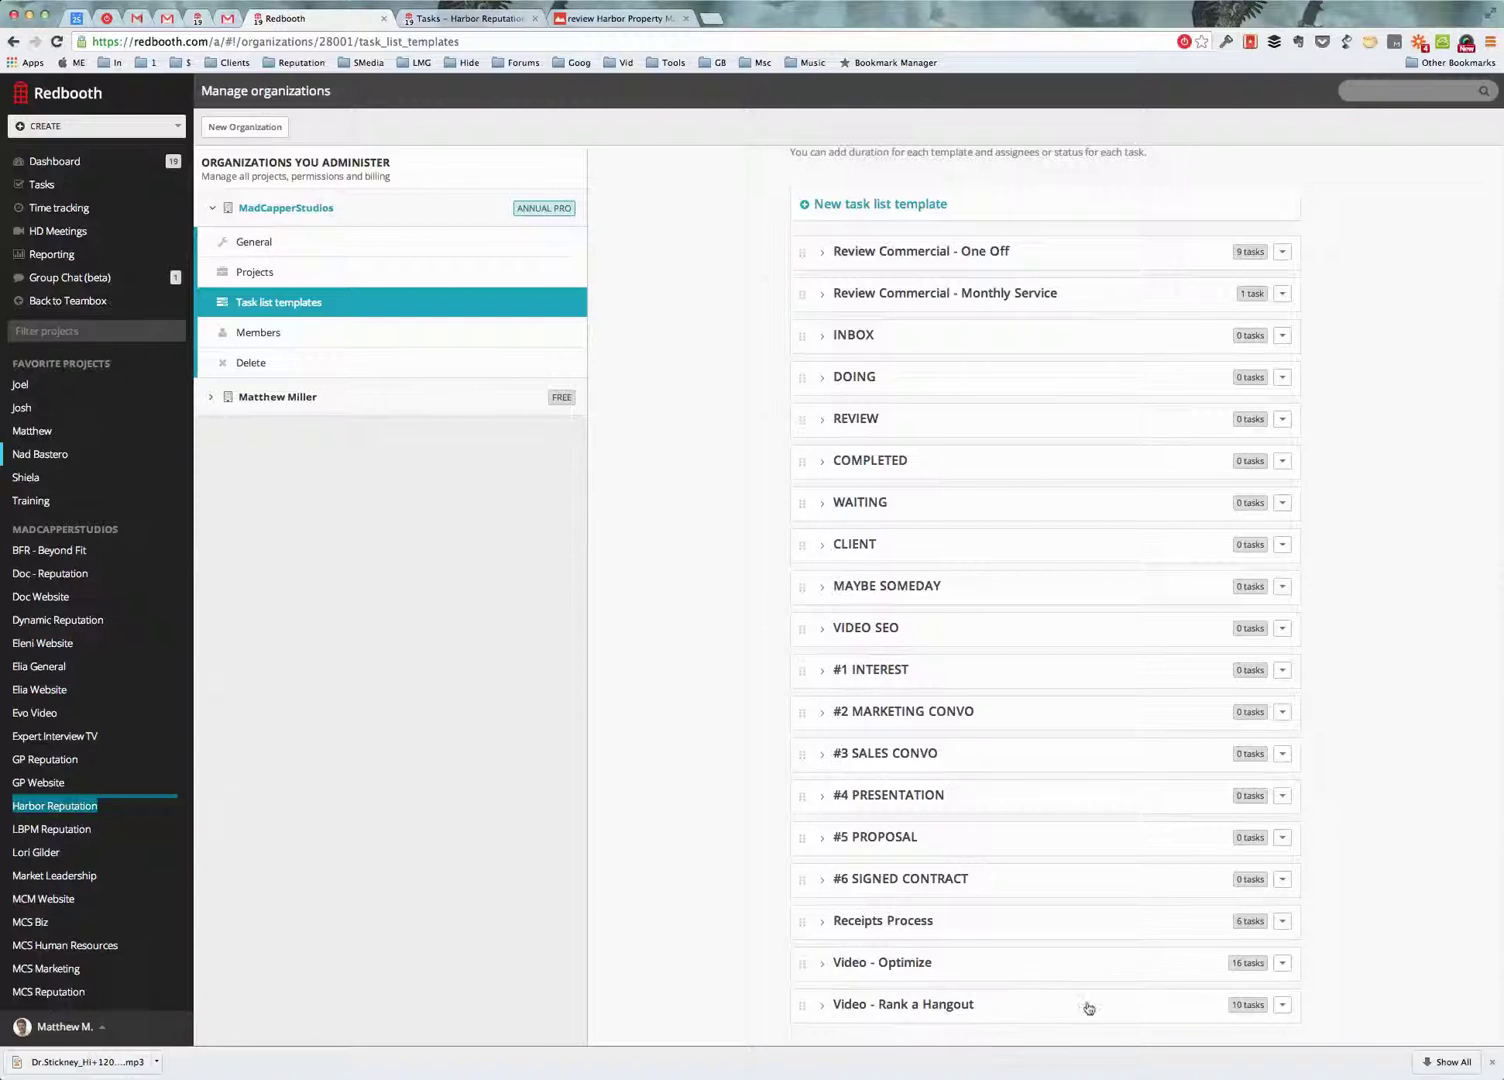
left_click(980, 974)
scroll(982, 892, "down", 5)
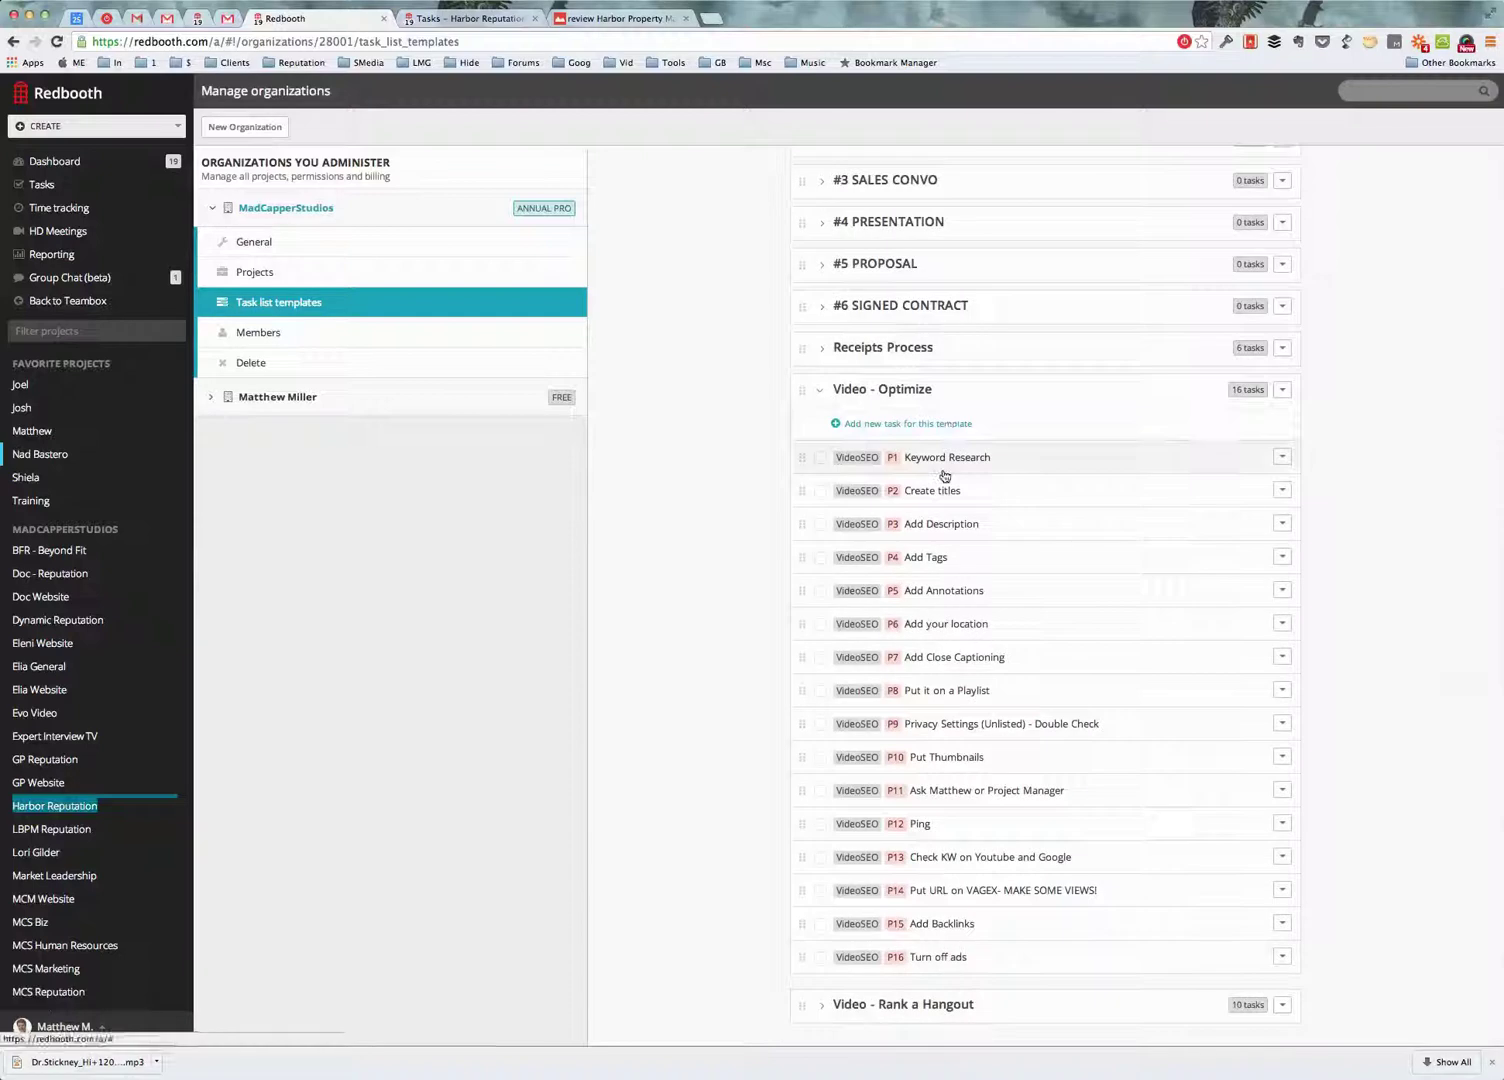
key("super+plus")
key("super+plus")
key("super+plus")
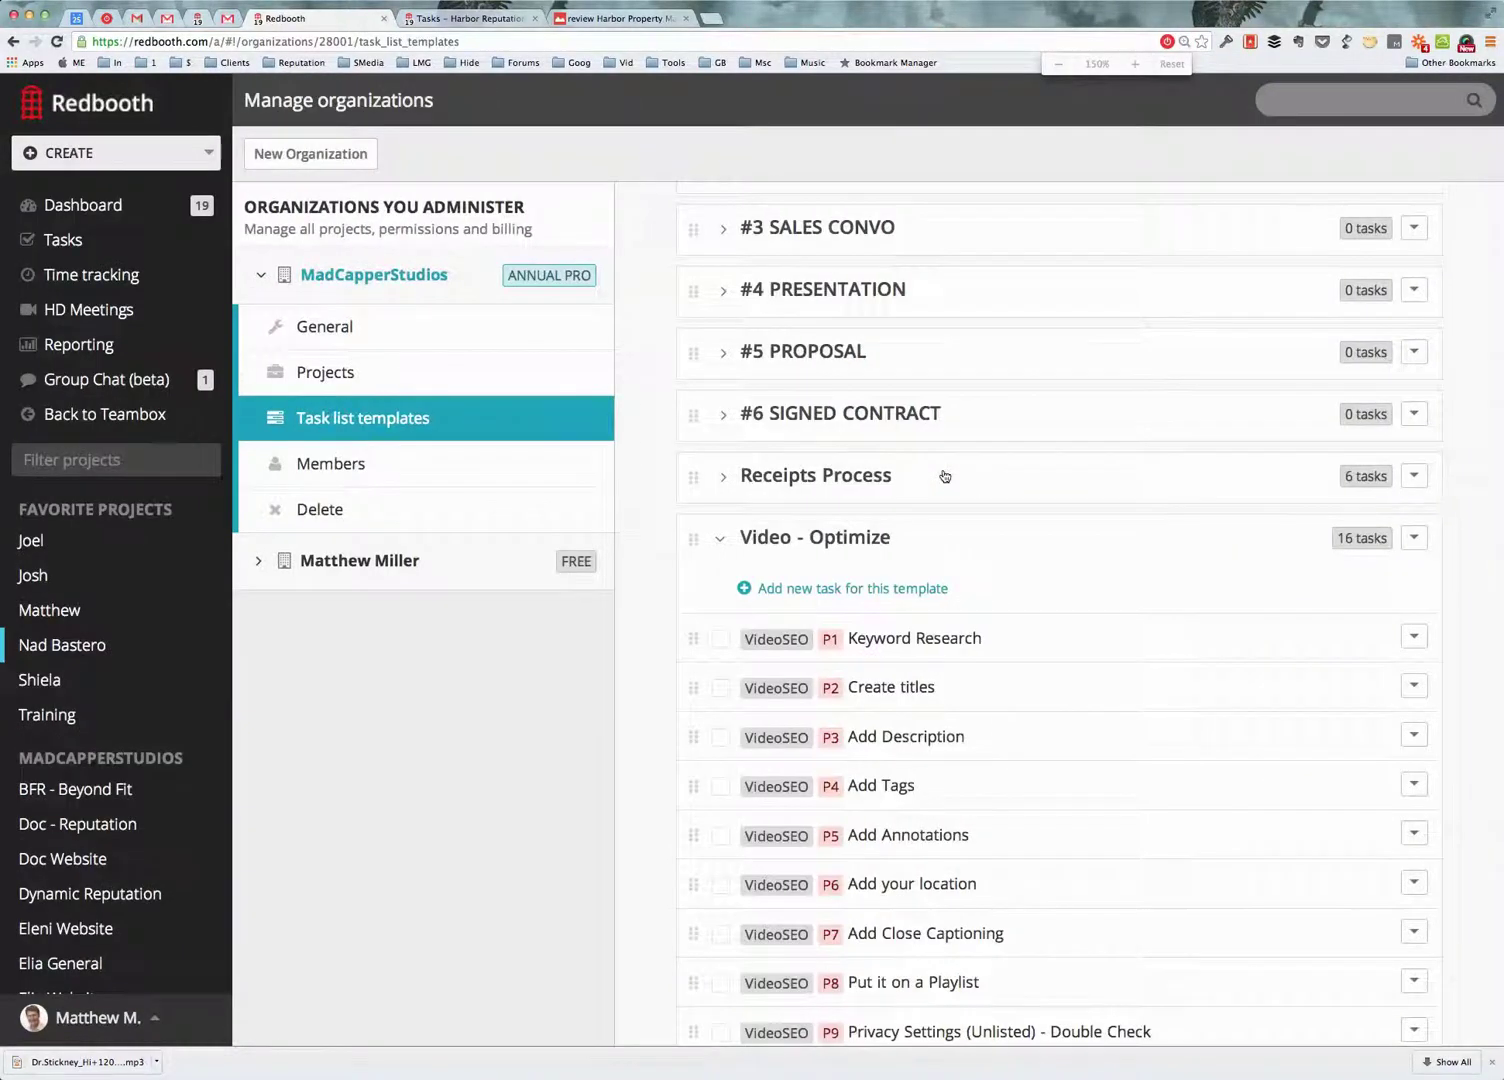
scroll(944, 475, "down", 3)
scroll(944, 475, "down", 1)
scroll(944, 475, "up", 1)
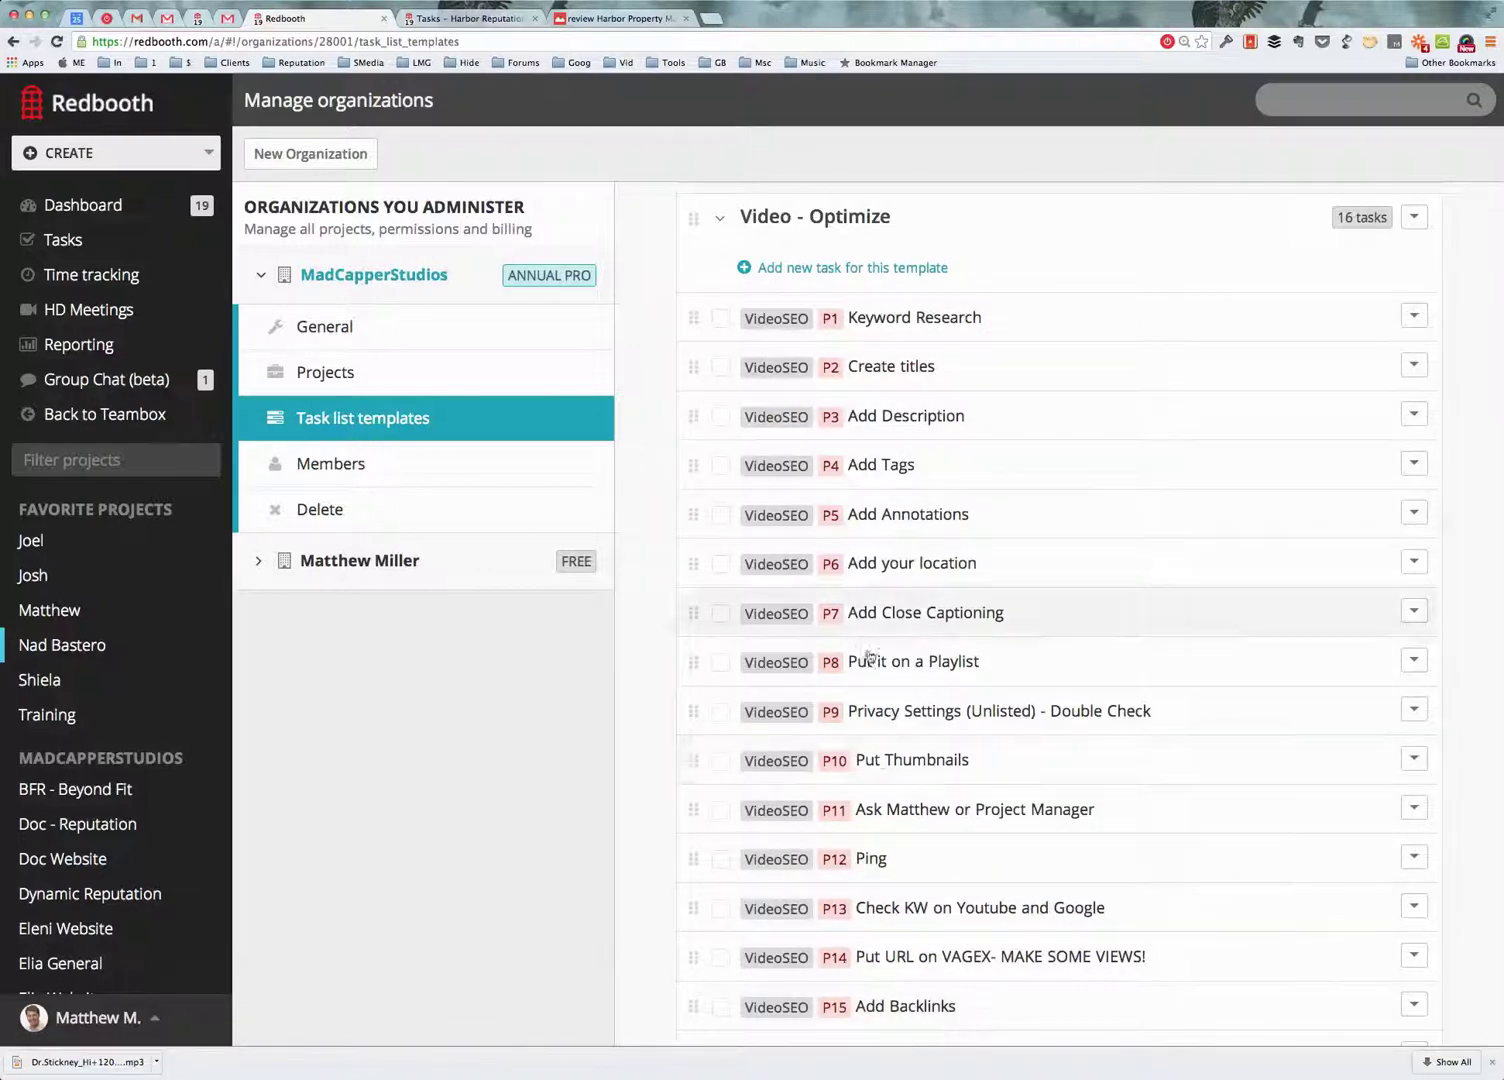
scroll(872, 710, "down", 3)
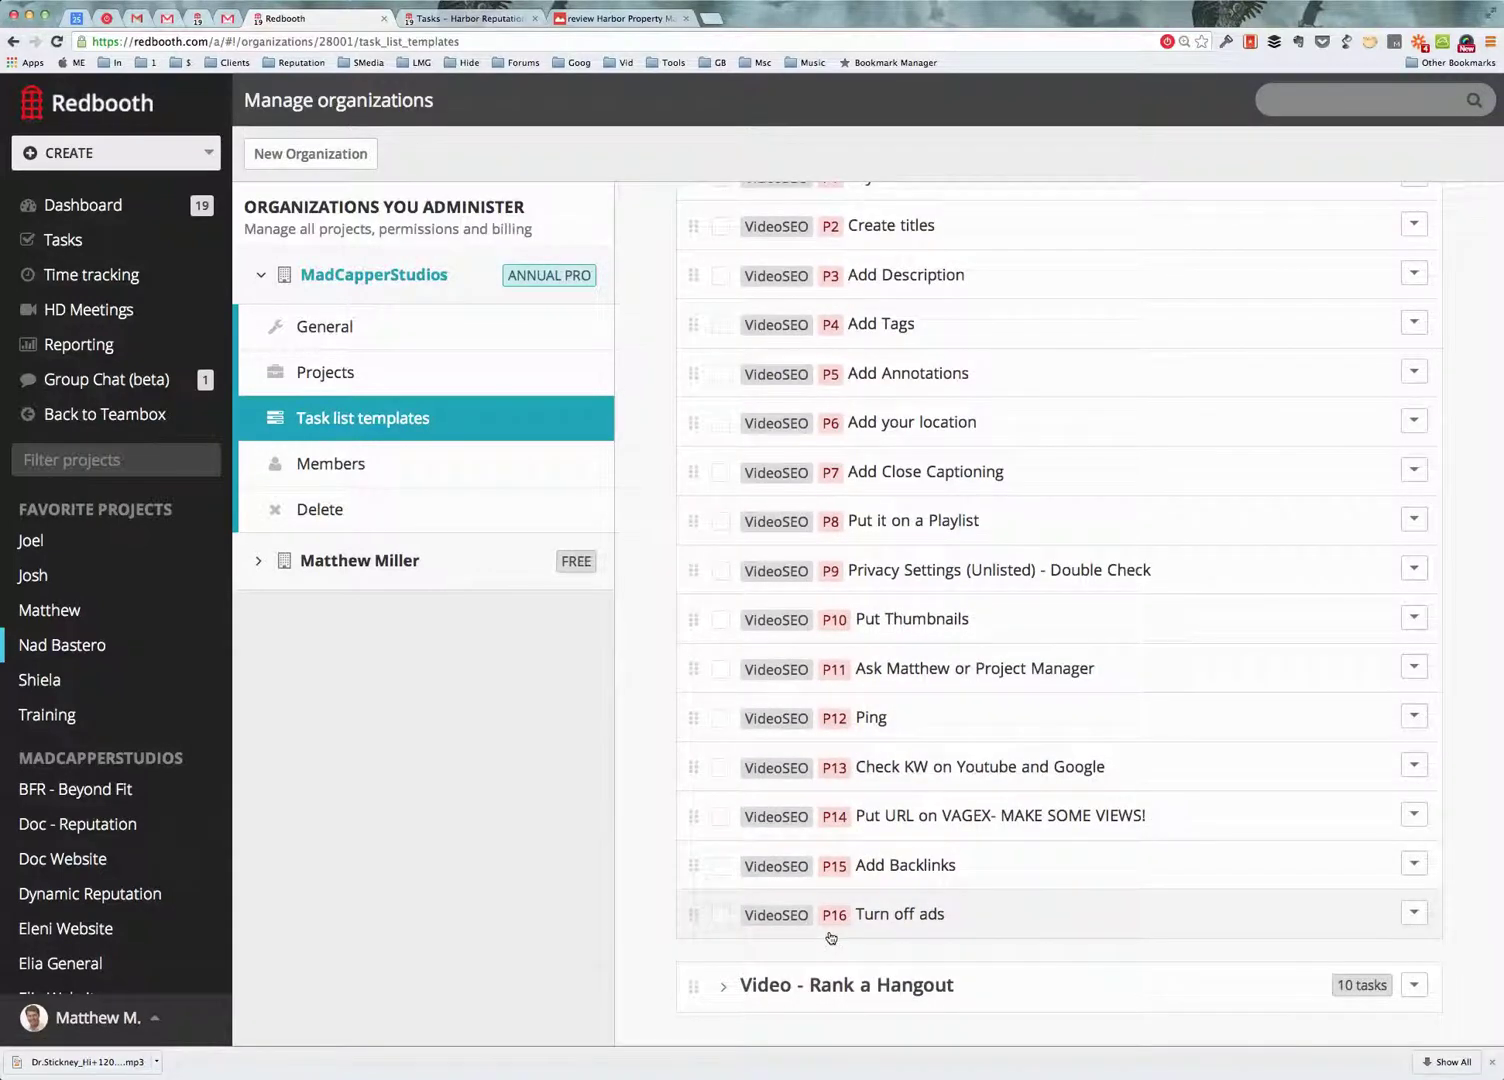
scroll(837, 927, "up", 1)
scroll(850, 895, "up", 1)
left_click(1010, 198)
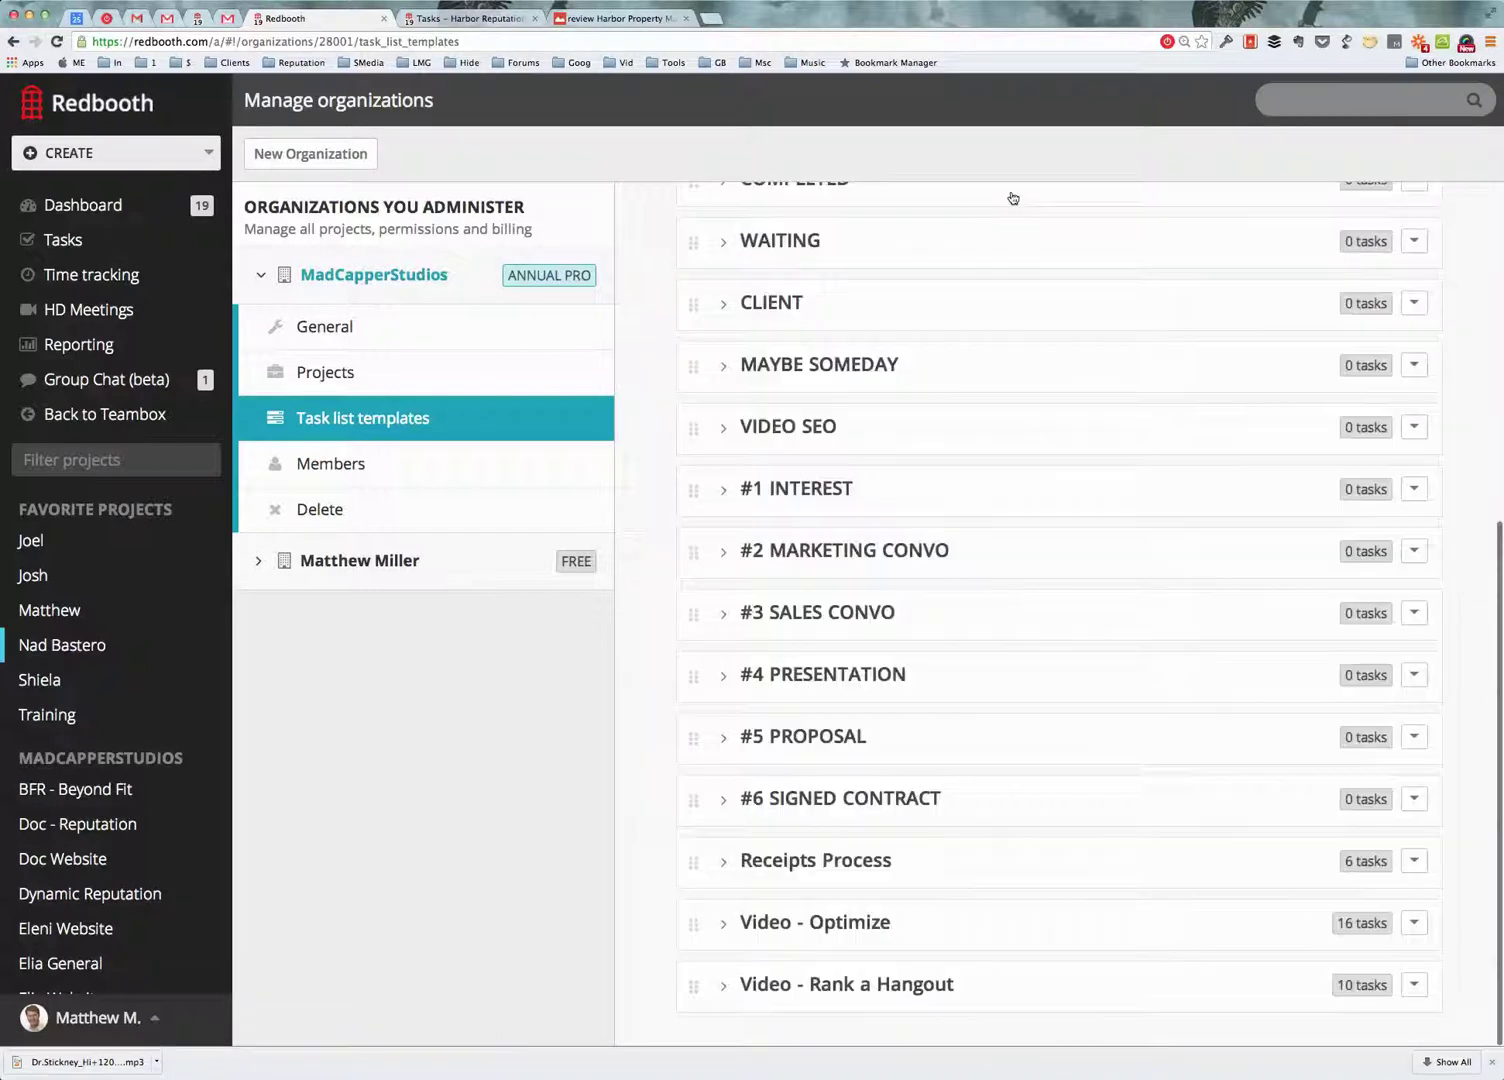
left_click(991, 984)
scroll(961, 963, "down", 3)
scroll(961, 963, "down", 2)
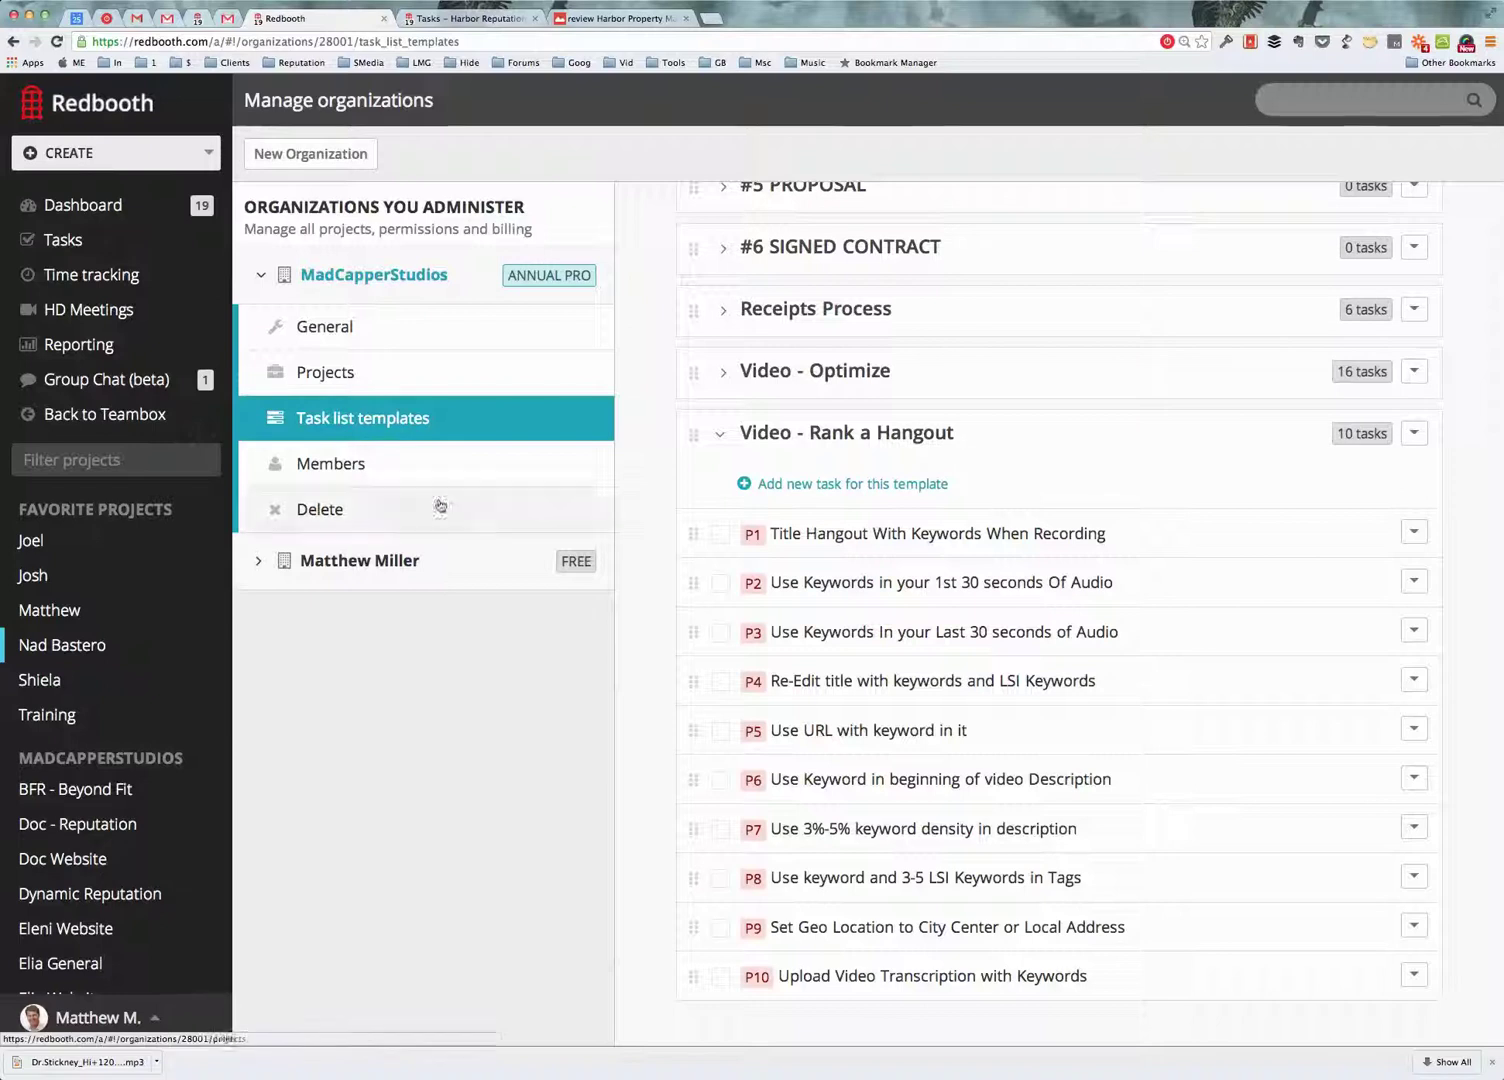
left_click(1012, 437)
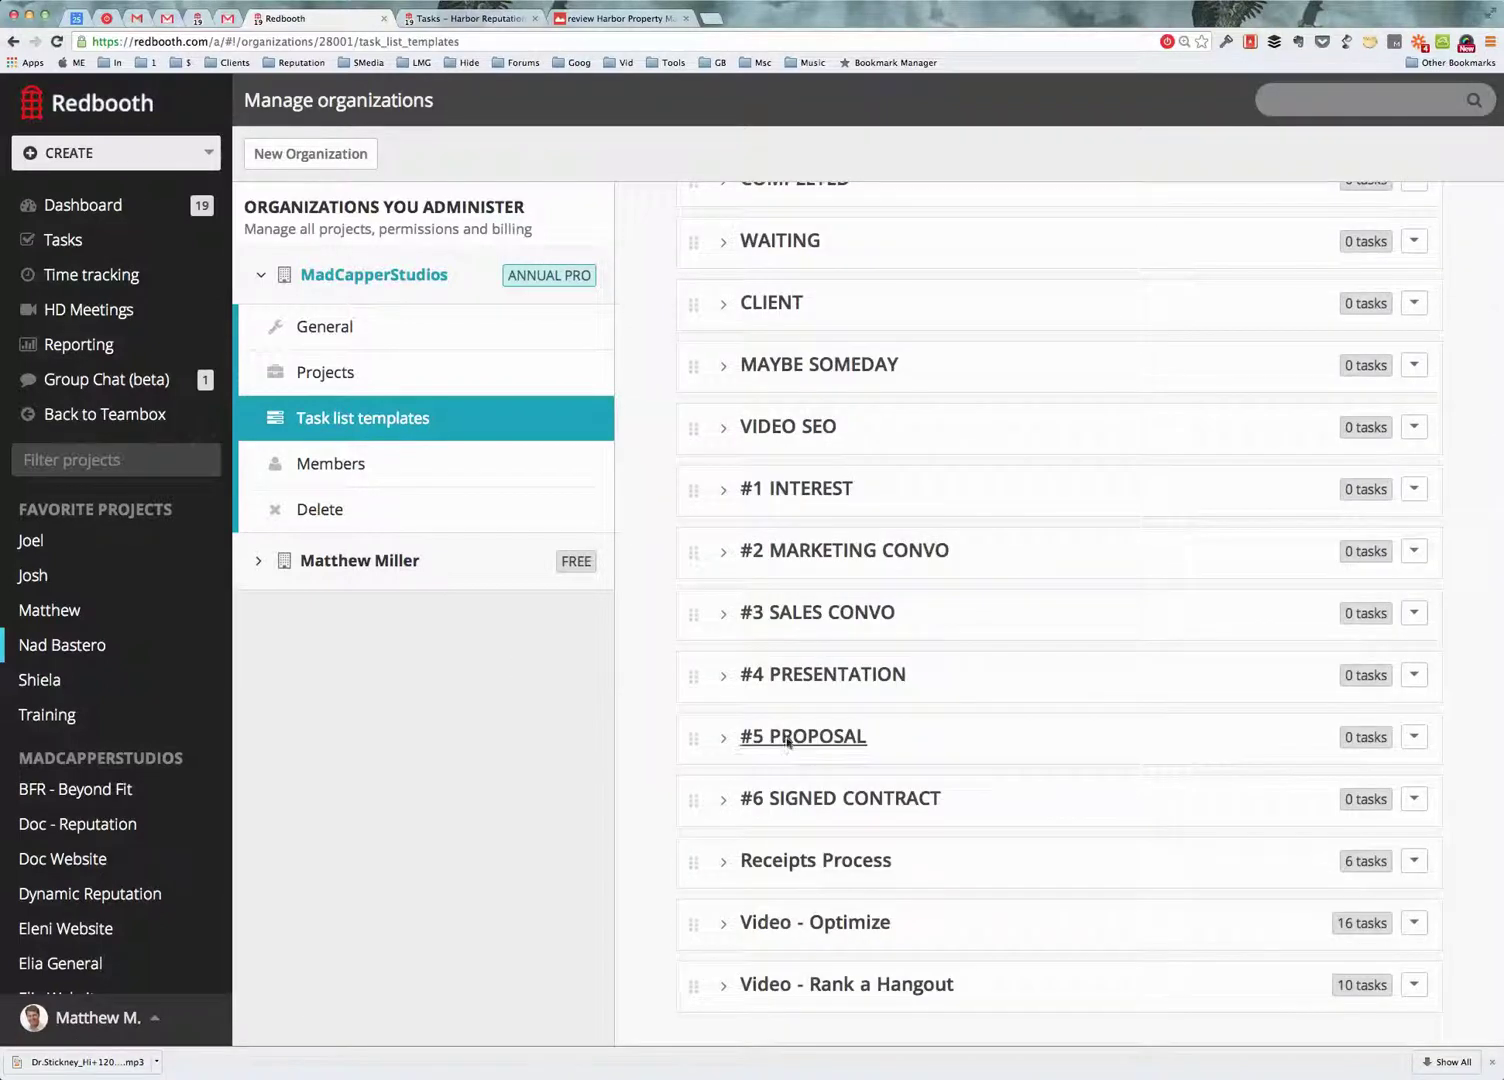
scroll(936, 744, "up", 3)
scroll(880, 701, "up", 2)
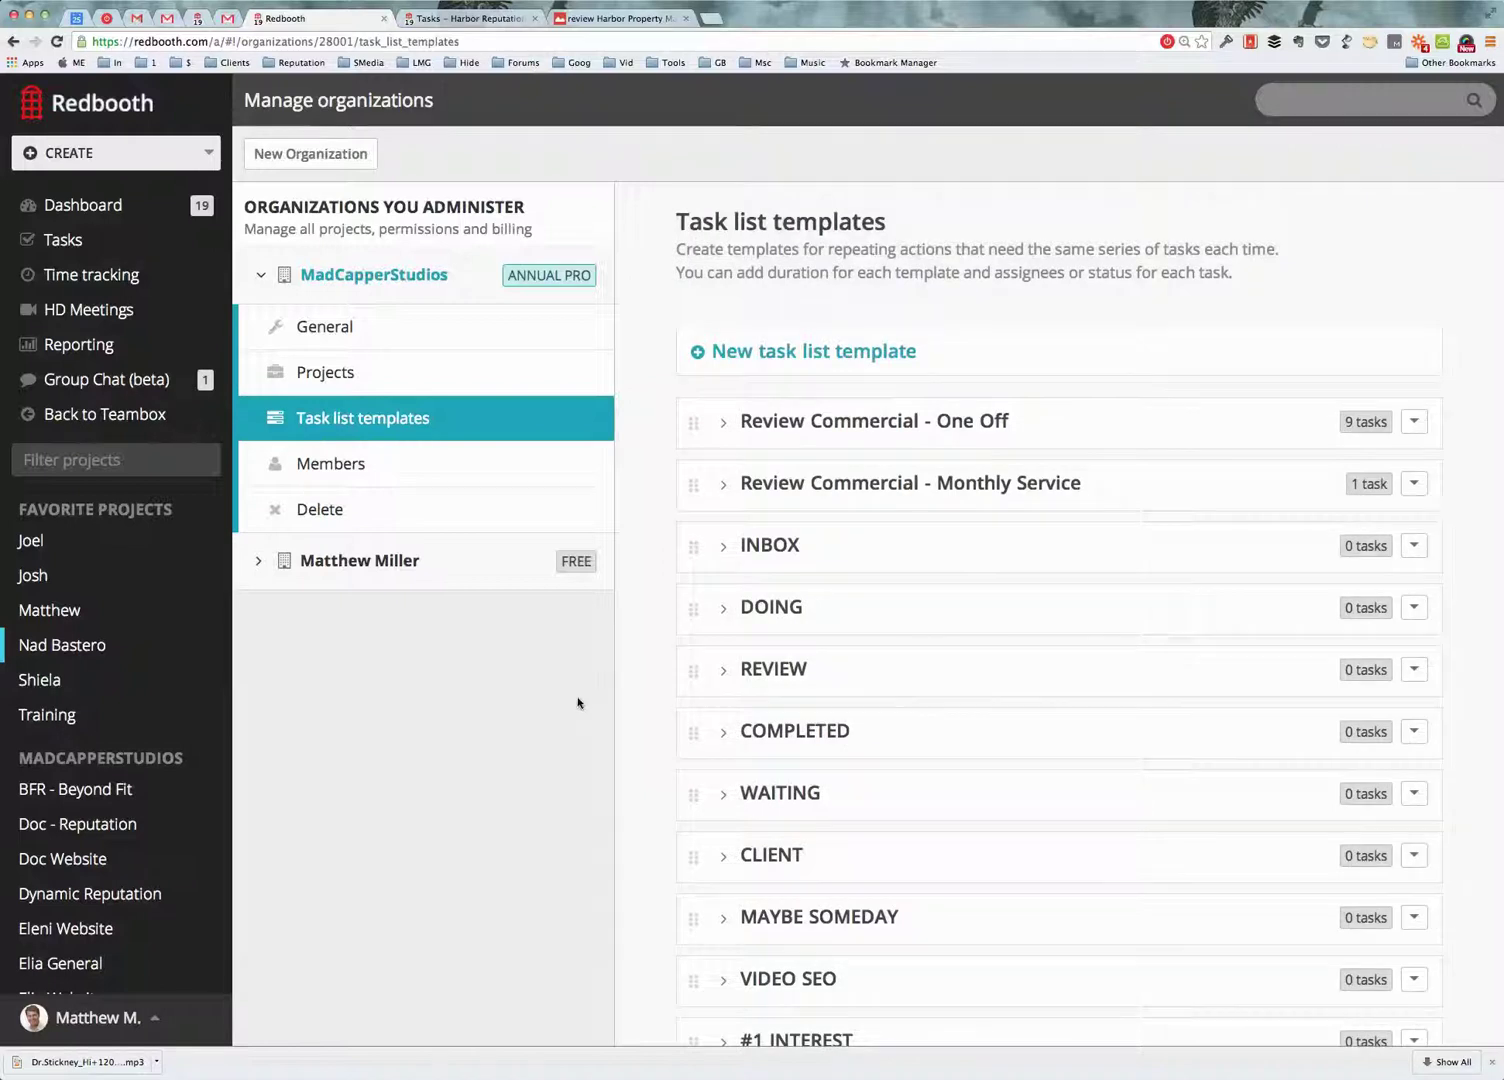